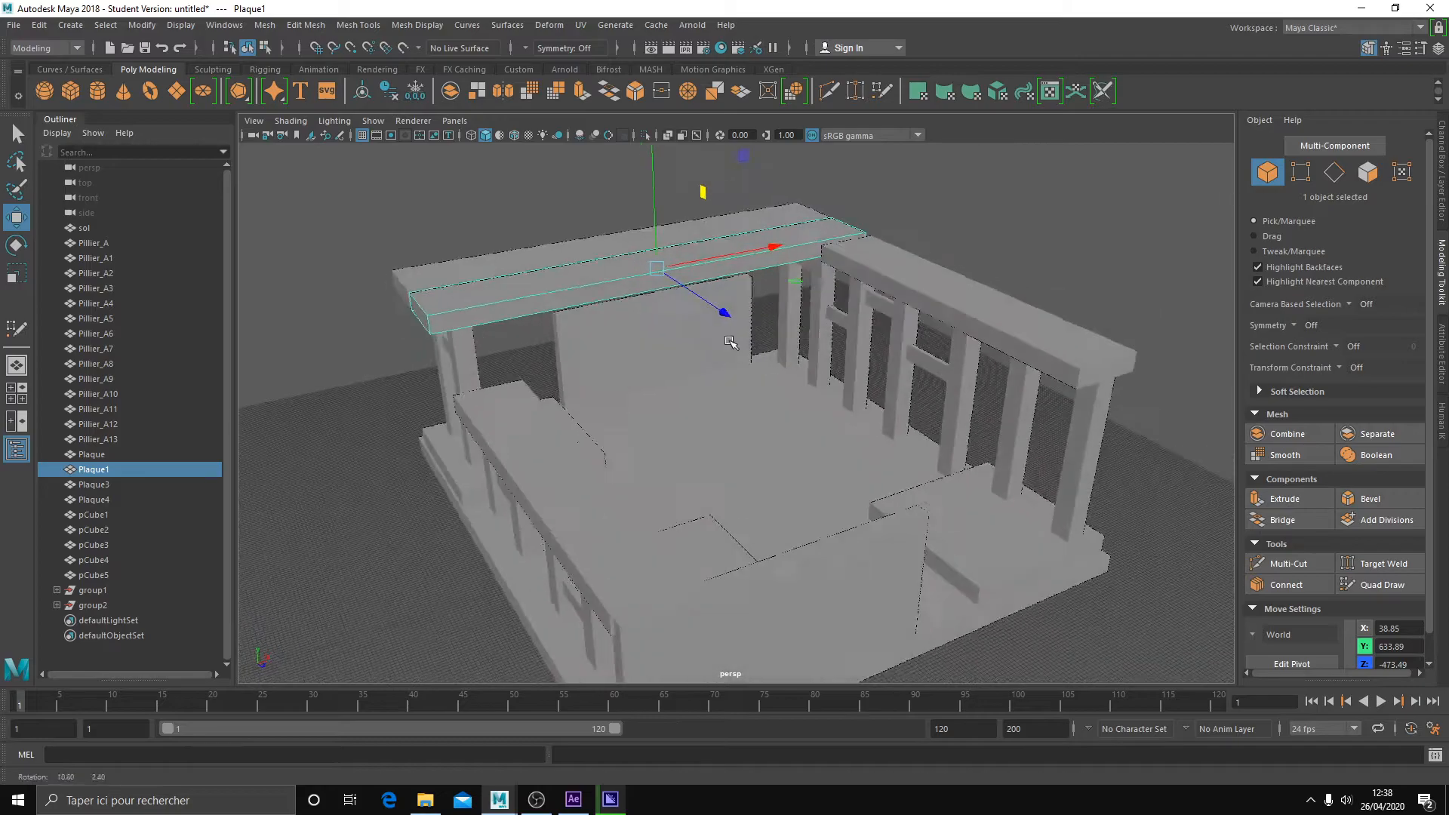
Create a polygon cube in the middle of the building and scale it up uniformly to about 369.
scroll(725, 347, up, 3)
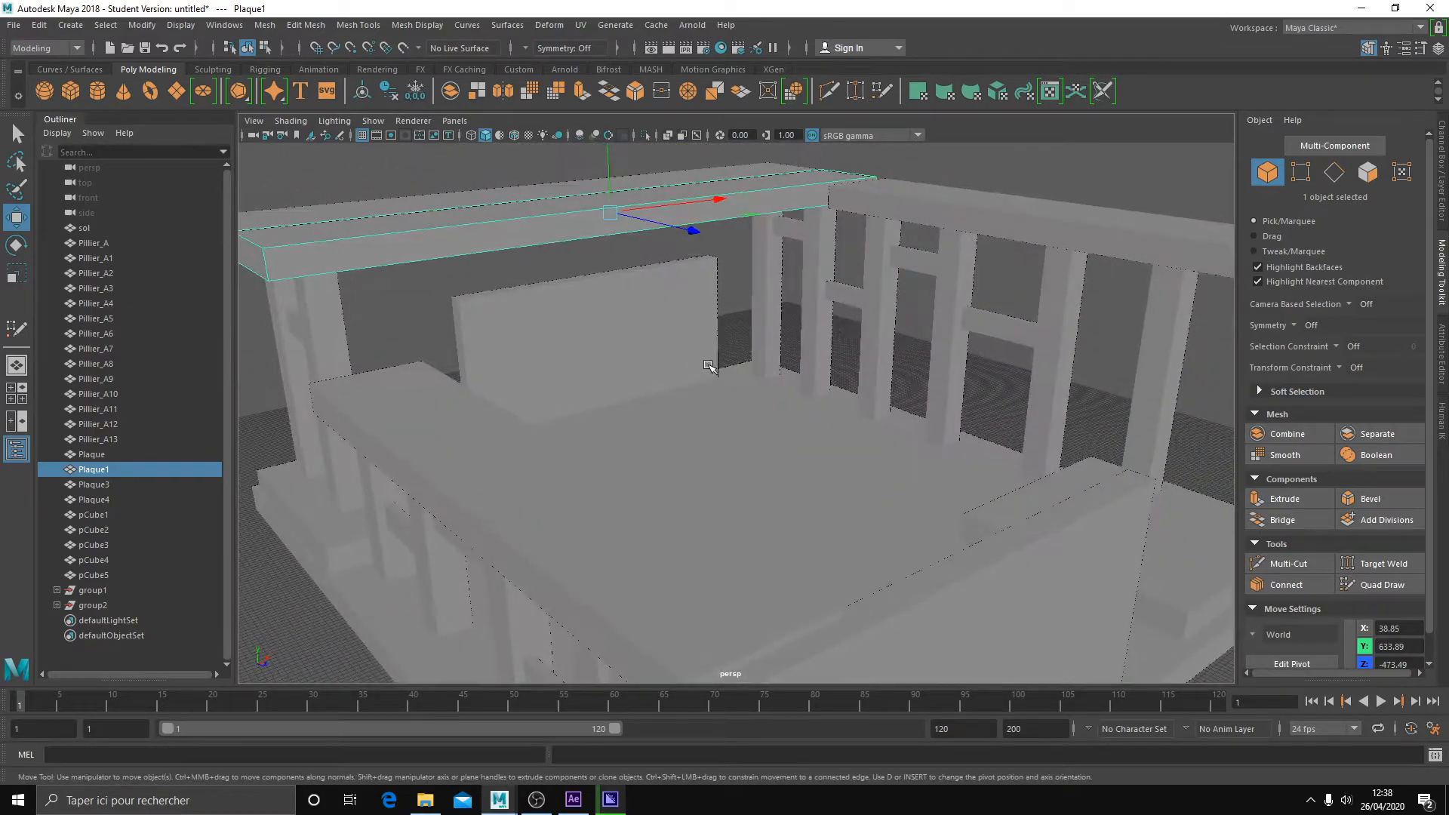
scroll(632, 397, down, 5)
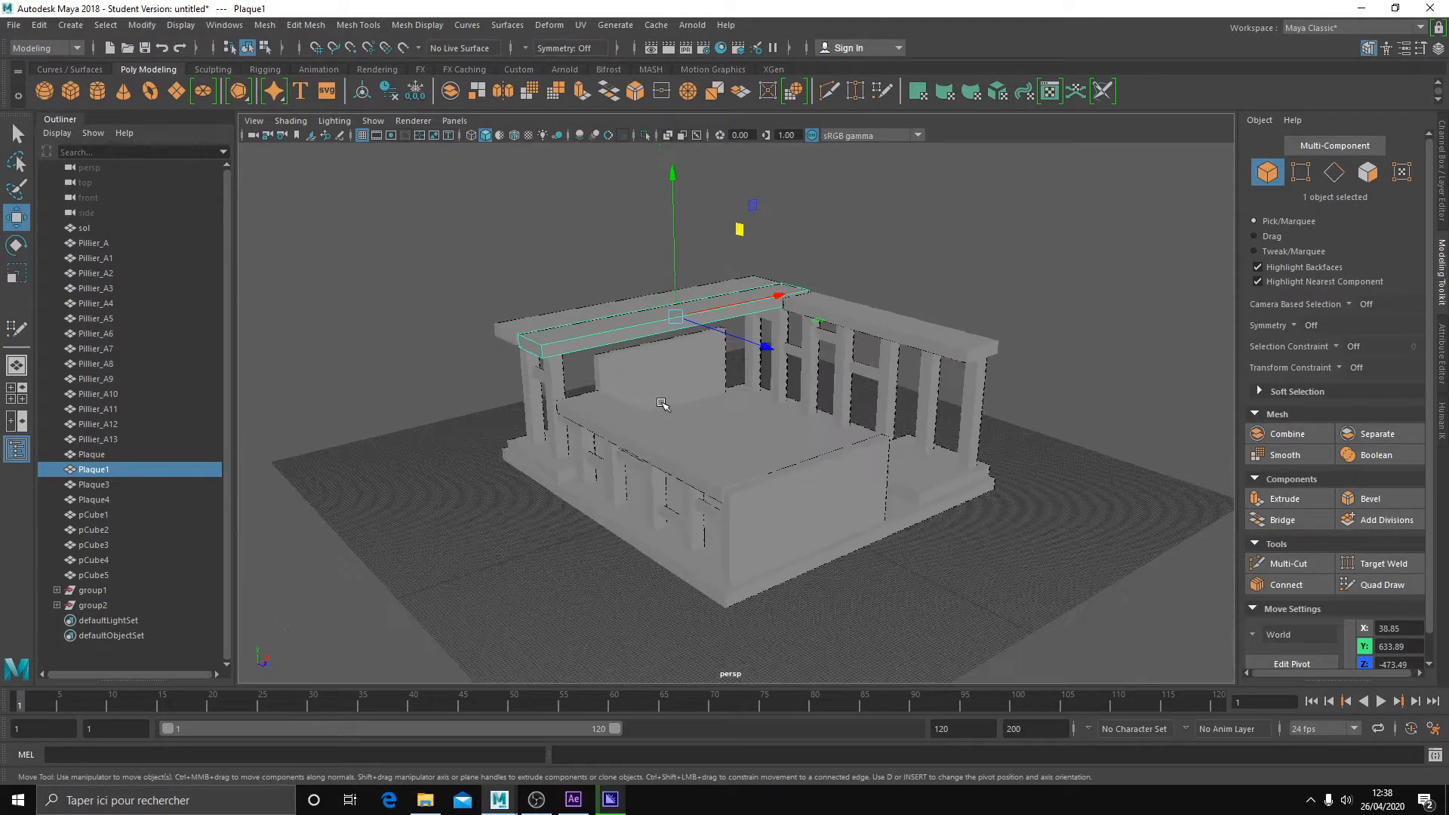
scroll(662, 403, up, 5)
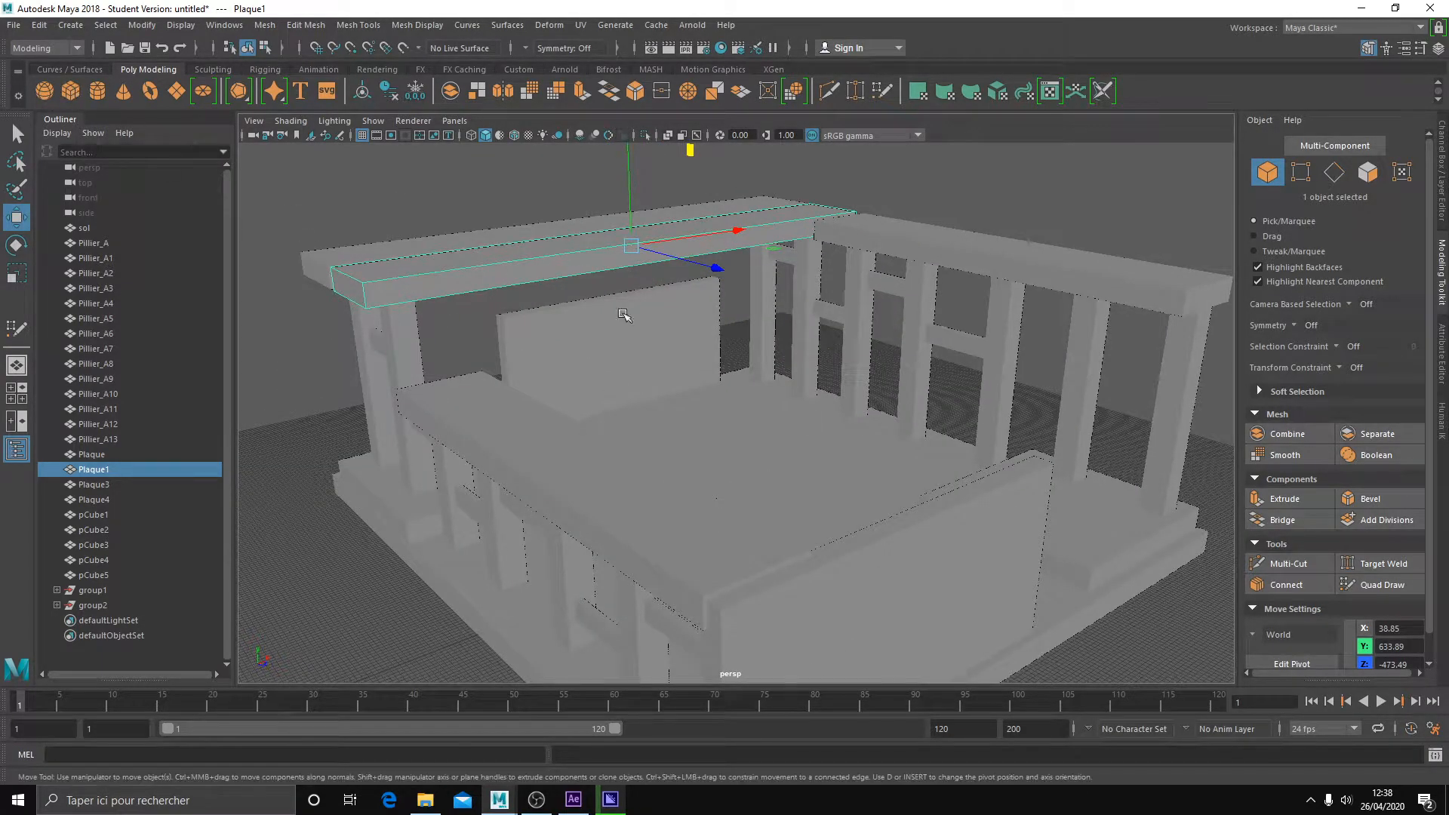
click(73, 92)
key(r)
drag(742, 402, 728, 404)
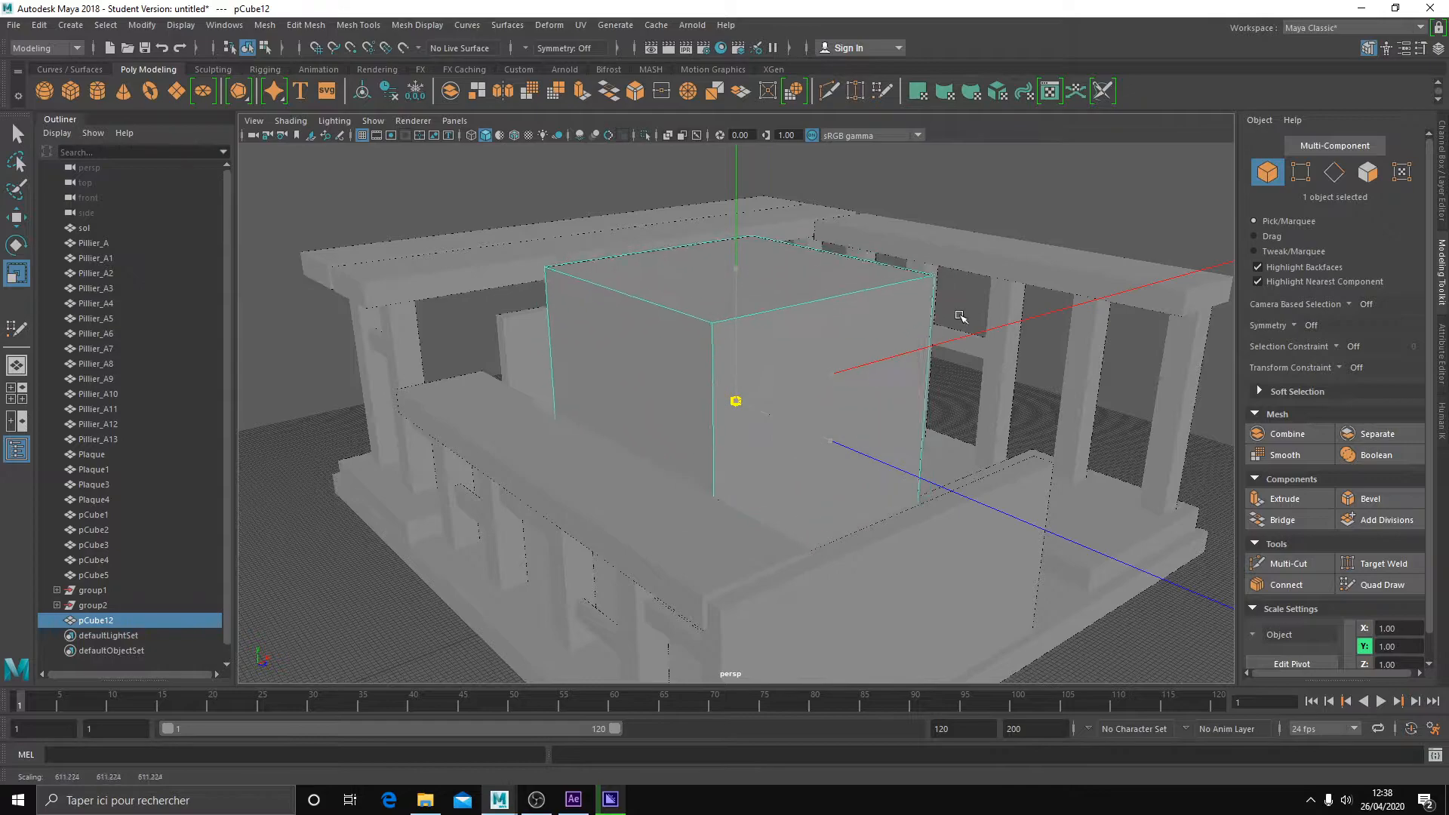
Raise the cube straight up above the building to a Y position of about 1234.84.
scroll(754, 407, down, 3)
key(w)
key(r)
key(w)
drag(706, 419, 716, 215)
alt+middle_drag(780, 249, 766, 332)
scroll(767, 332, up, 5)
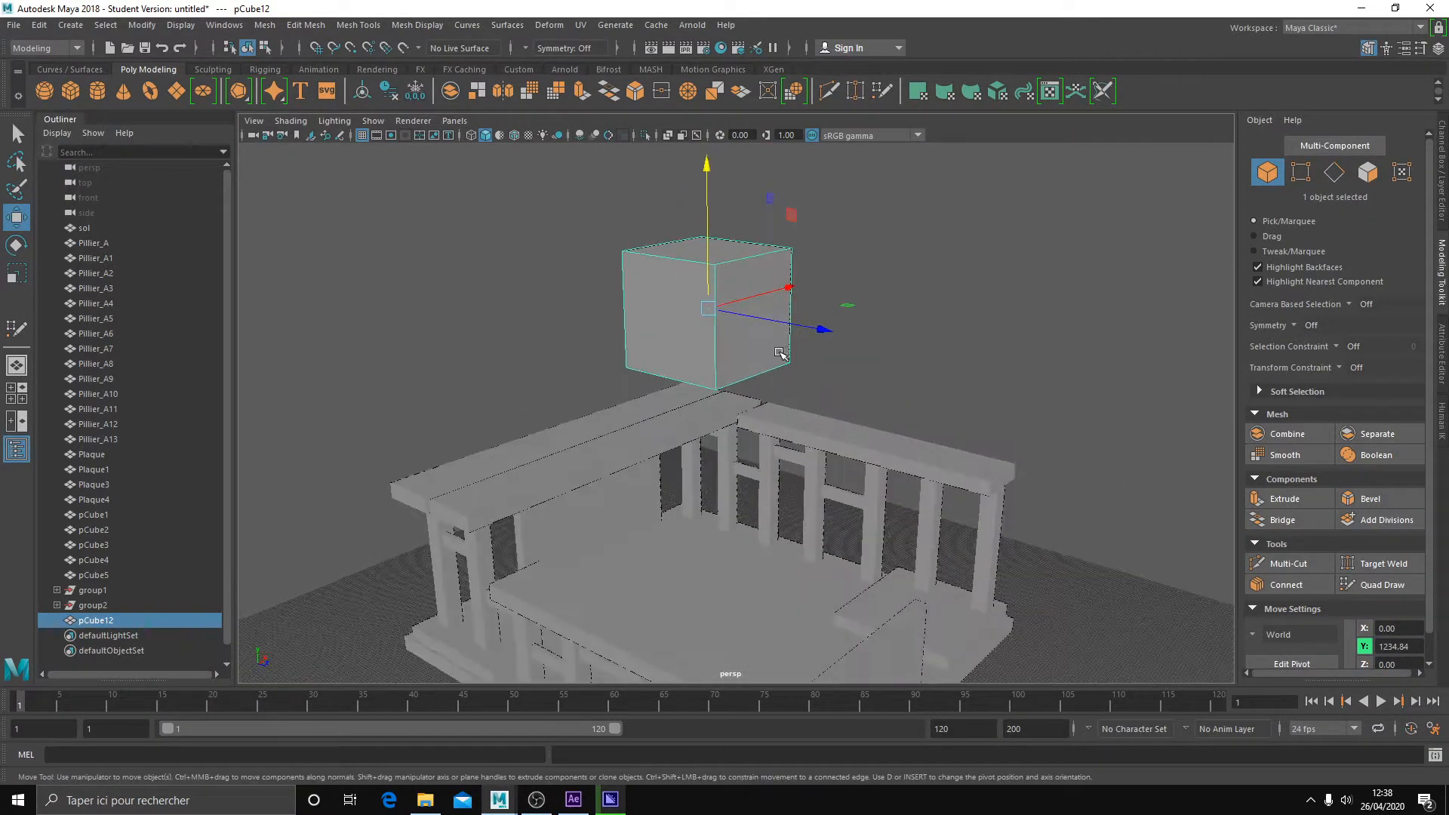
alt+drag(767, 332, 655, 341)
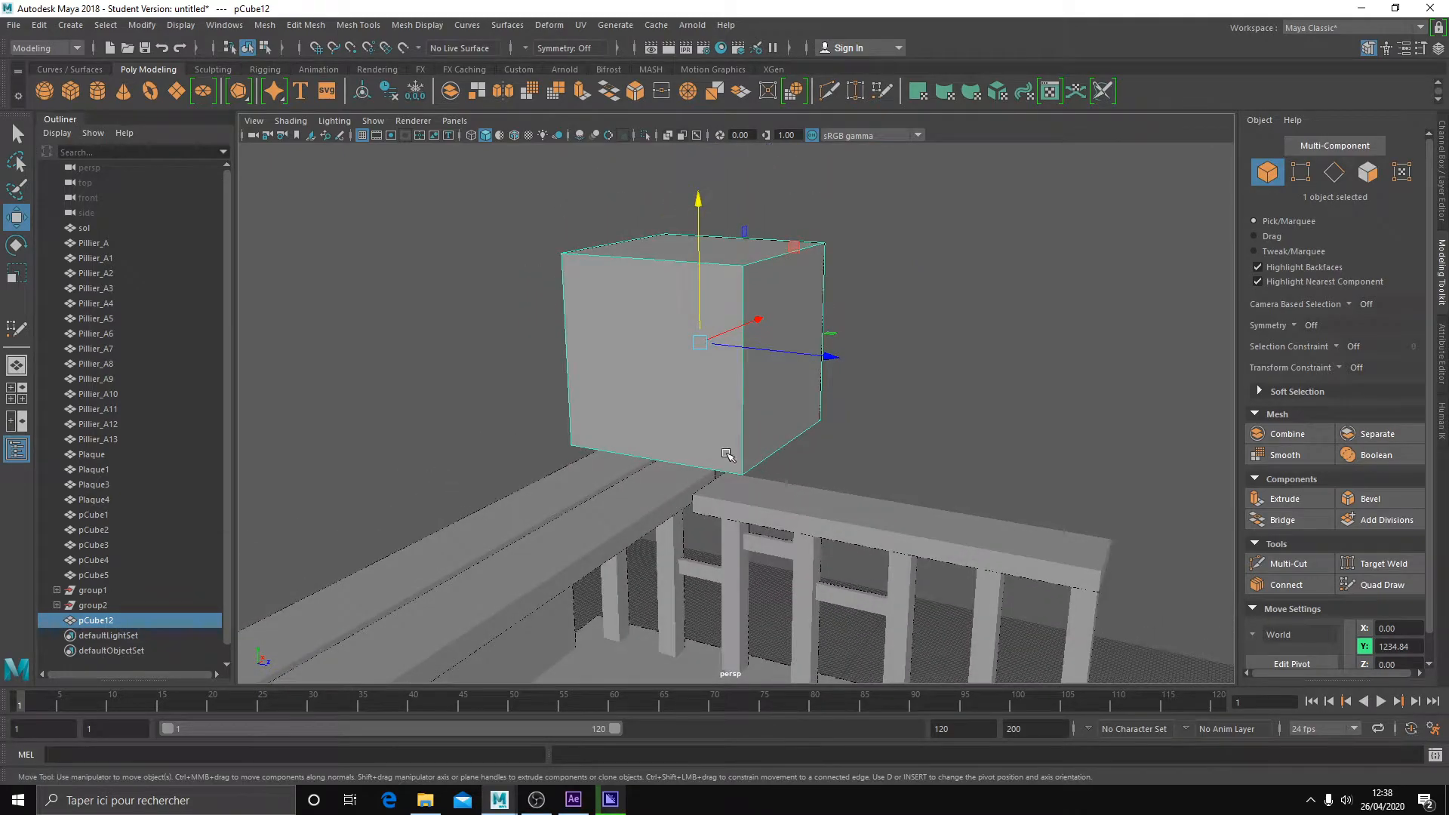
Try scaling the cube's height and depth separately, and undo both changes.
key(r)
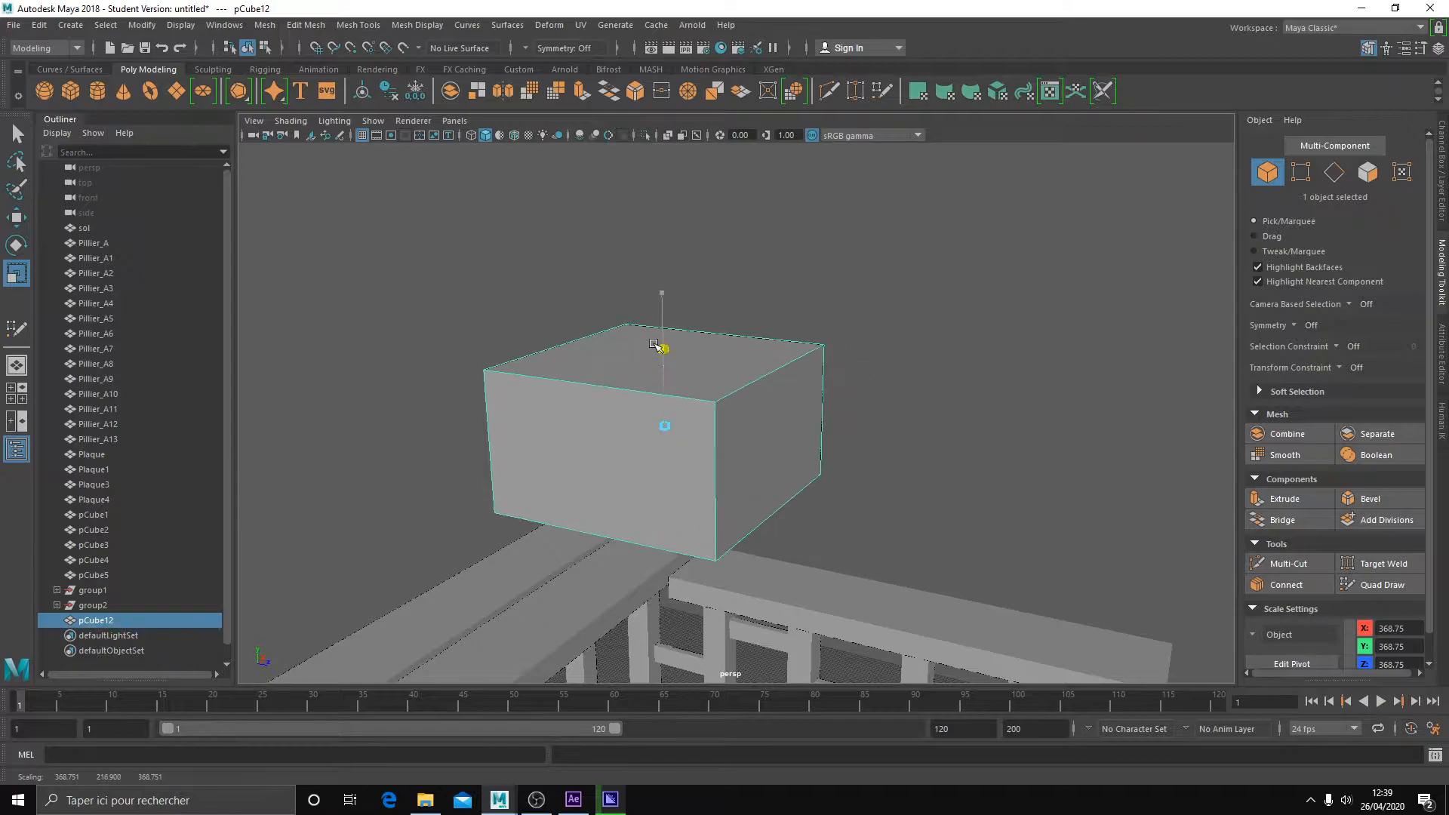
mouse_move(751, 436)
mouse_down()
mouse_move(856, 454)
mouse_move(770, 437)
mouse_up()
key(ctrl+z)
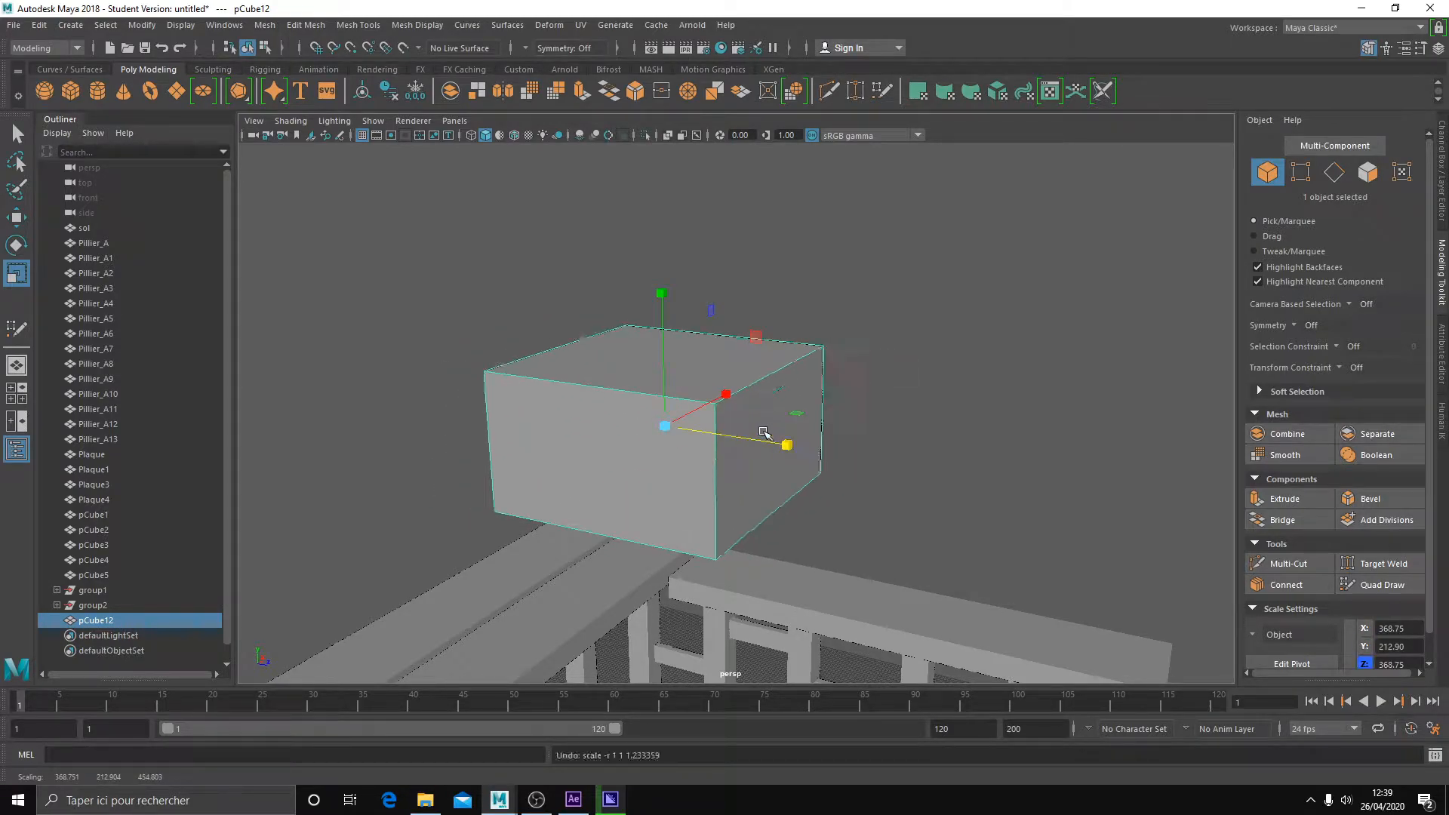
key(ctrl+z)
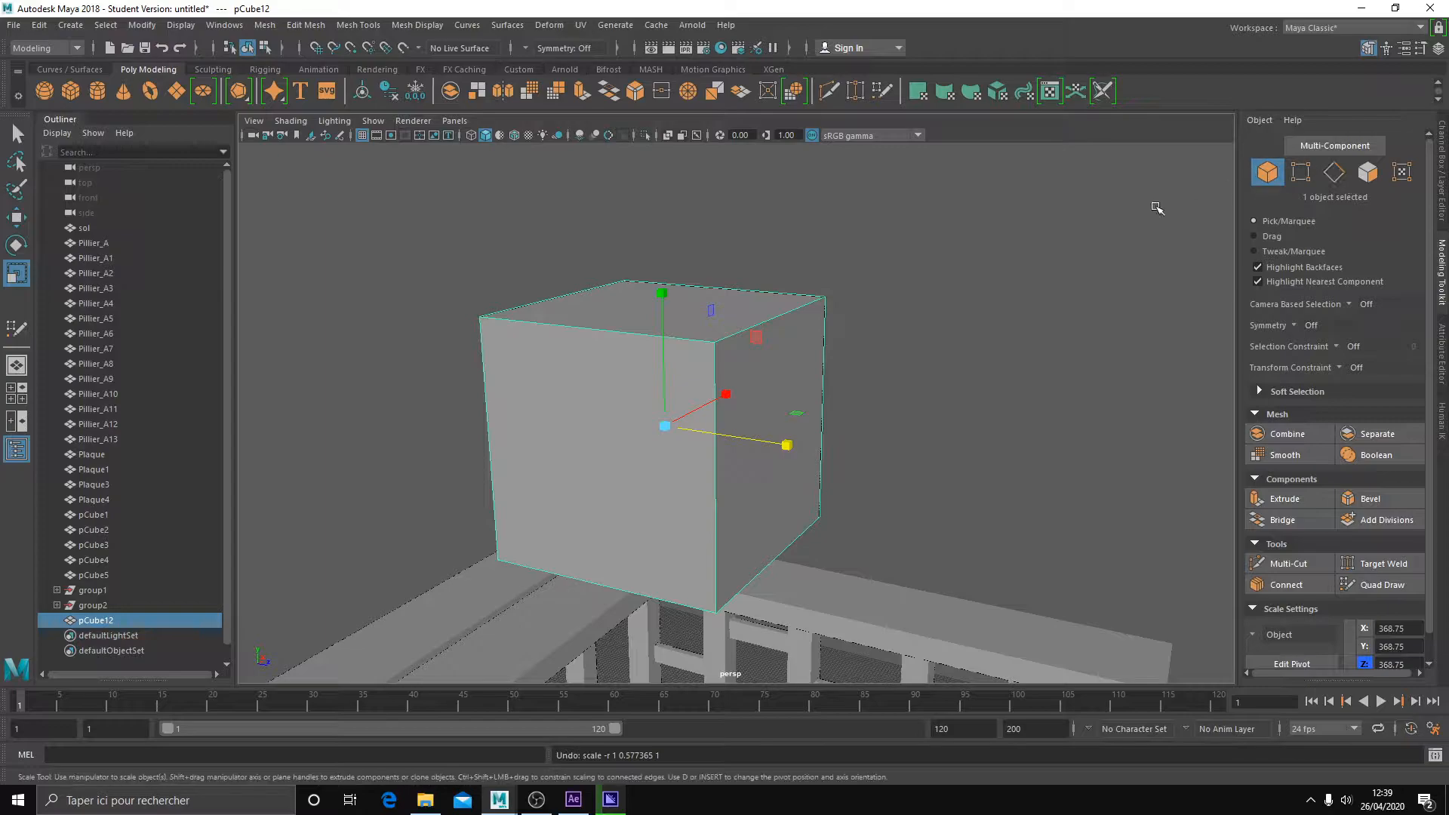
Switch to face selection and select individual faces of the raised cube.
click(1303, 181)
click(1331, 181)
alt+drag(934, 284, 860, 329)
click(1363, 176)
click(604, 363)
click(487, 474)
click(614, 394)
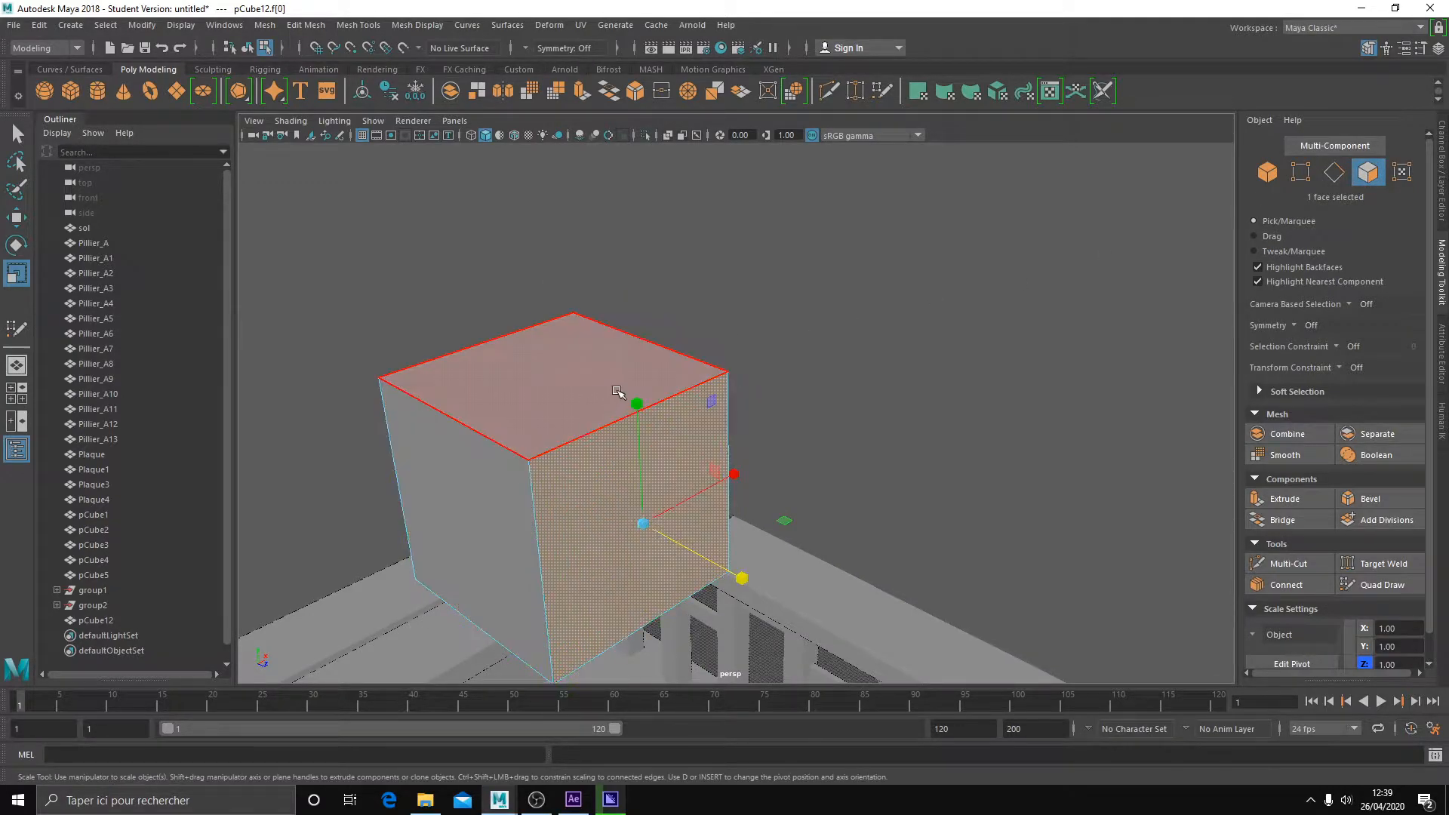
Try edge and vertex selection on the cube by picking a top edge and individual upper corners.
click(1334, 172)
click(645, 353)
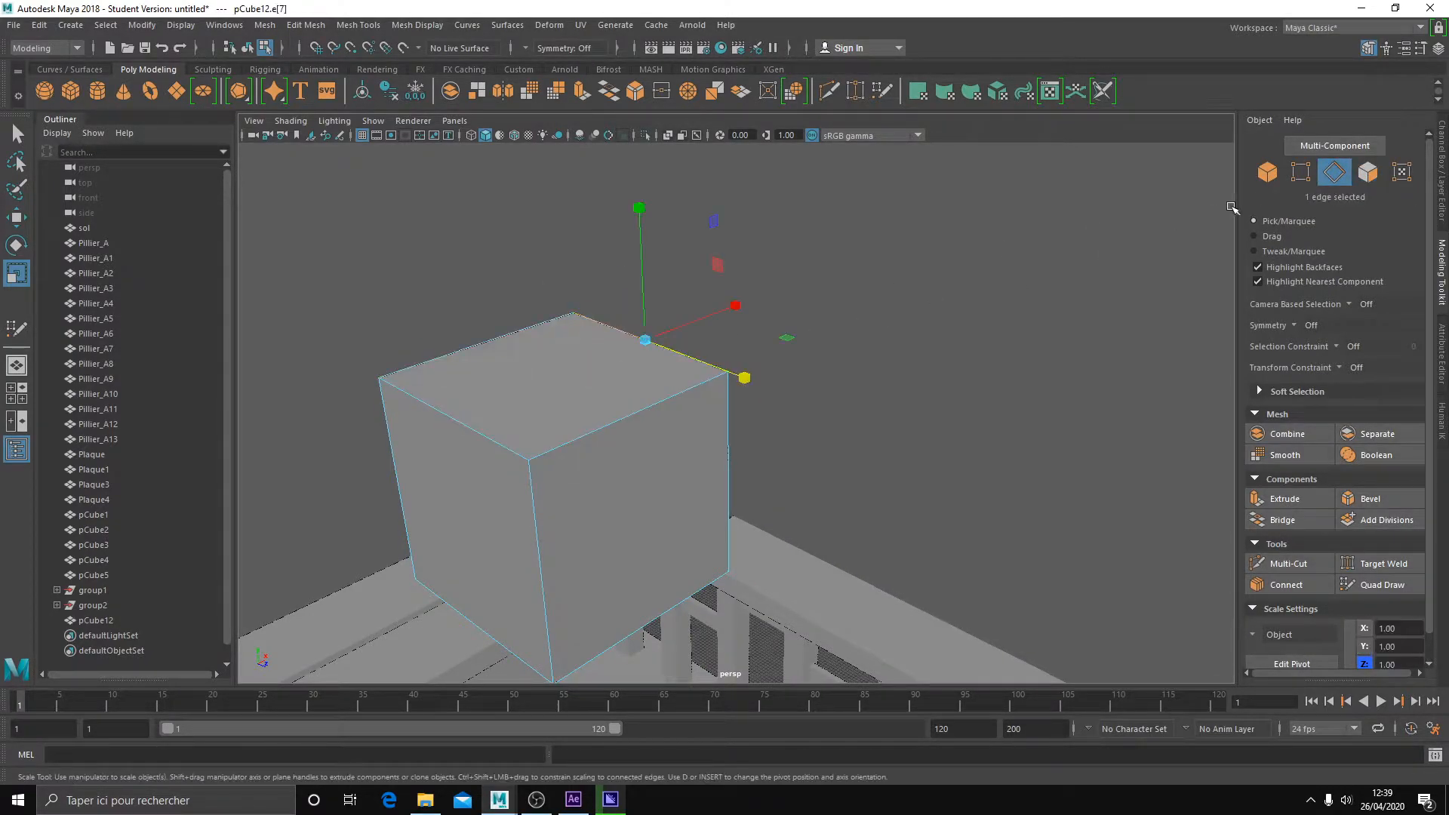
click(1301, 172)
click(727, 371)
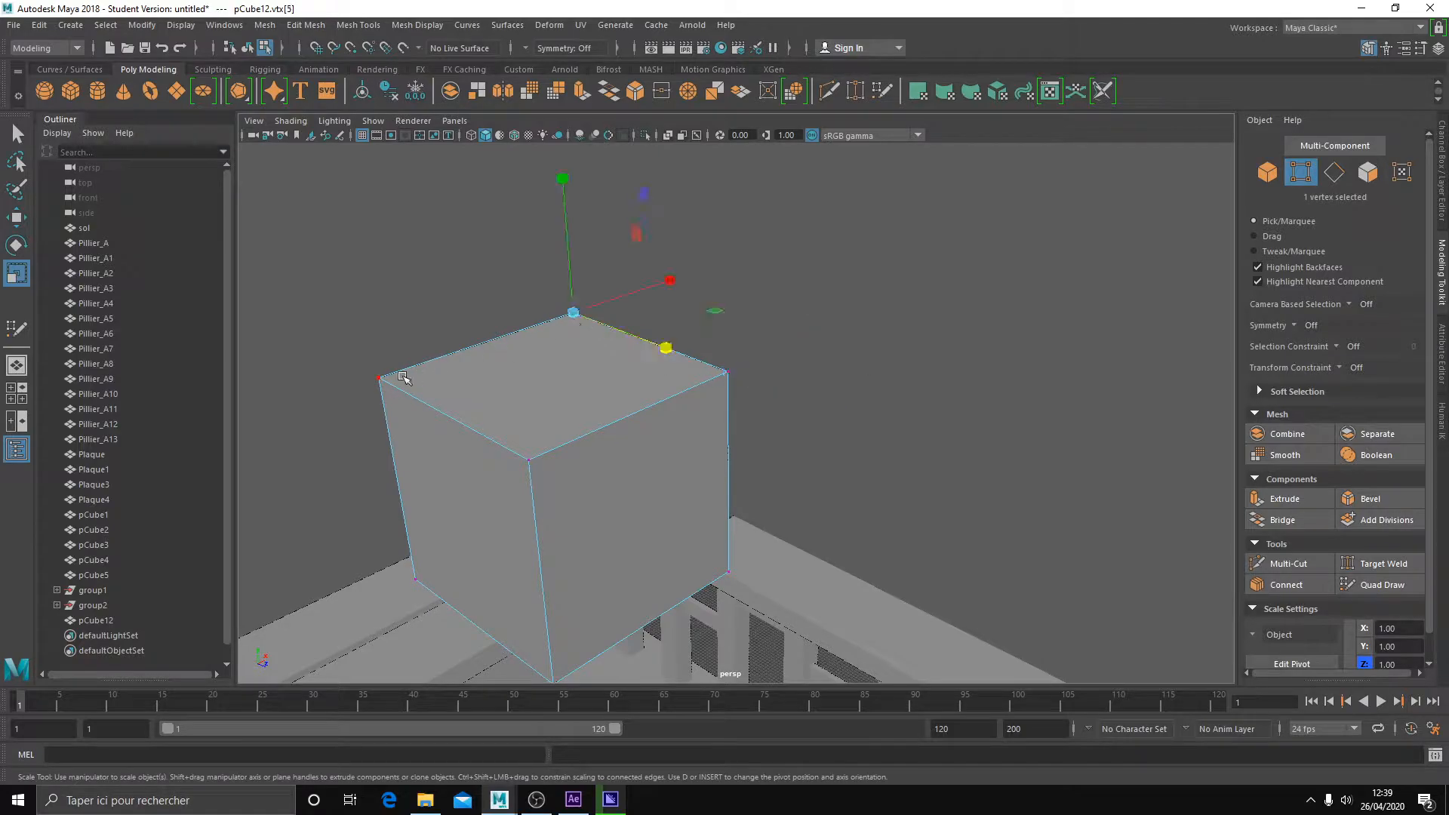
click(528, 457)
Select one top edge of the cube and move it down to Y 1256.62, sloping the top face.
click(1333, 172)
click(693, 358)
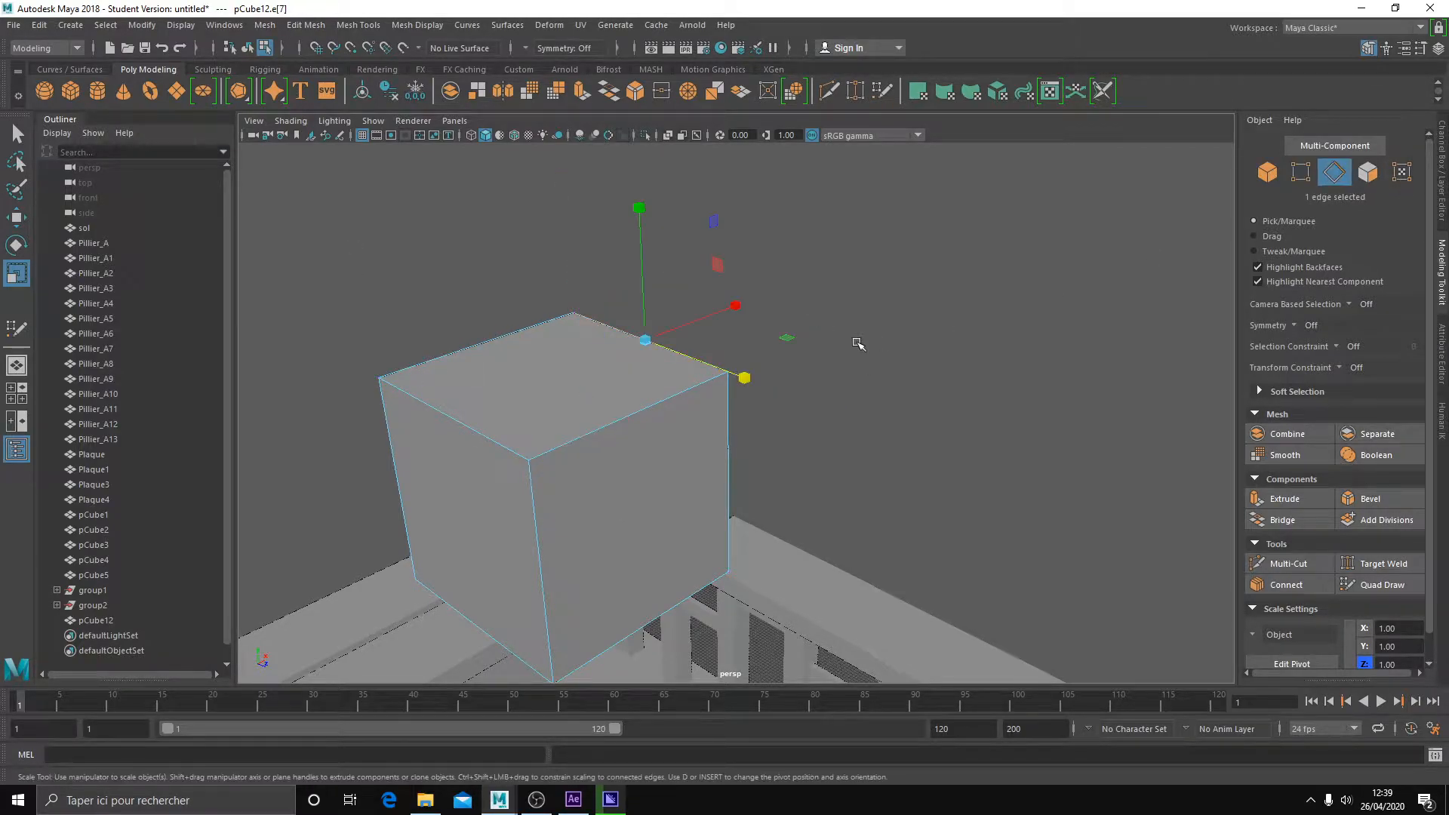
key(w)
click(803, 315)
click(655, 345)
alt+drag(744, 377, 698, 369)
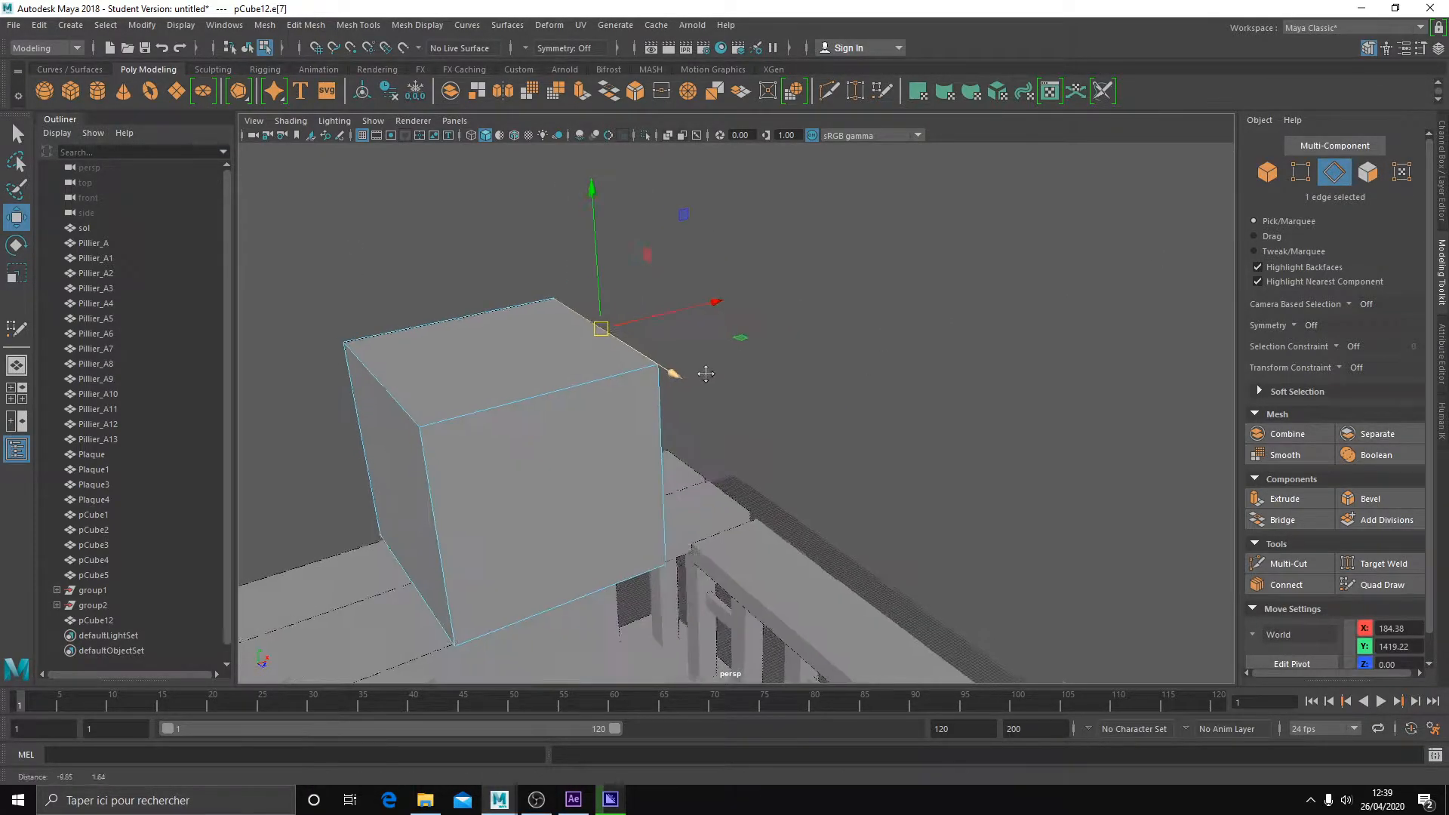
alt+middle_drag(698, 369, 811, 382)
drag(709, 298, 717, 366)
alt+drag(961, 421, 936, 453)
drag(685, 317, 774, 366)
Try moving another of the cube's edges and undo that move.
click(624, 477)
drag(596, 504, 615, 566)
key(ctrl+z)
click(803, 553)
alt+drag(717, 520, 789, 419)
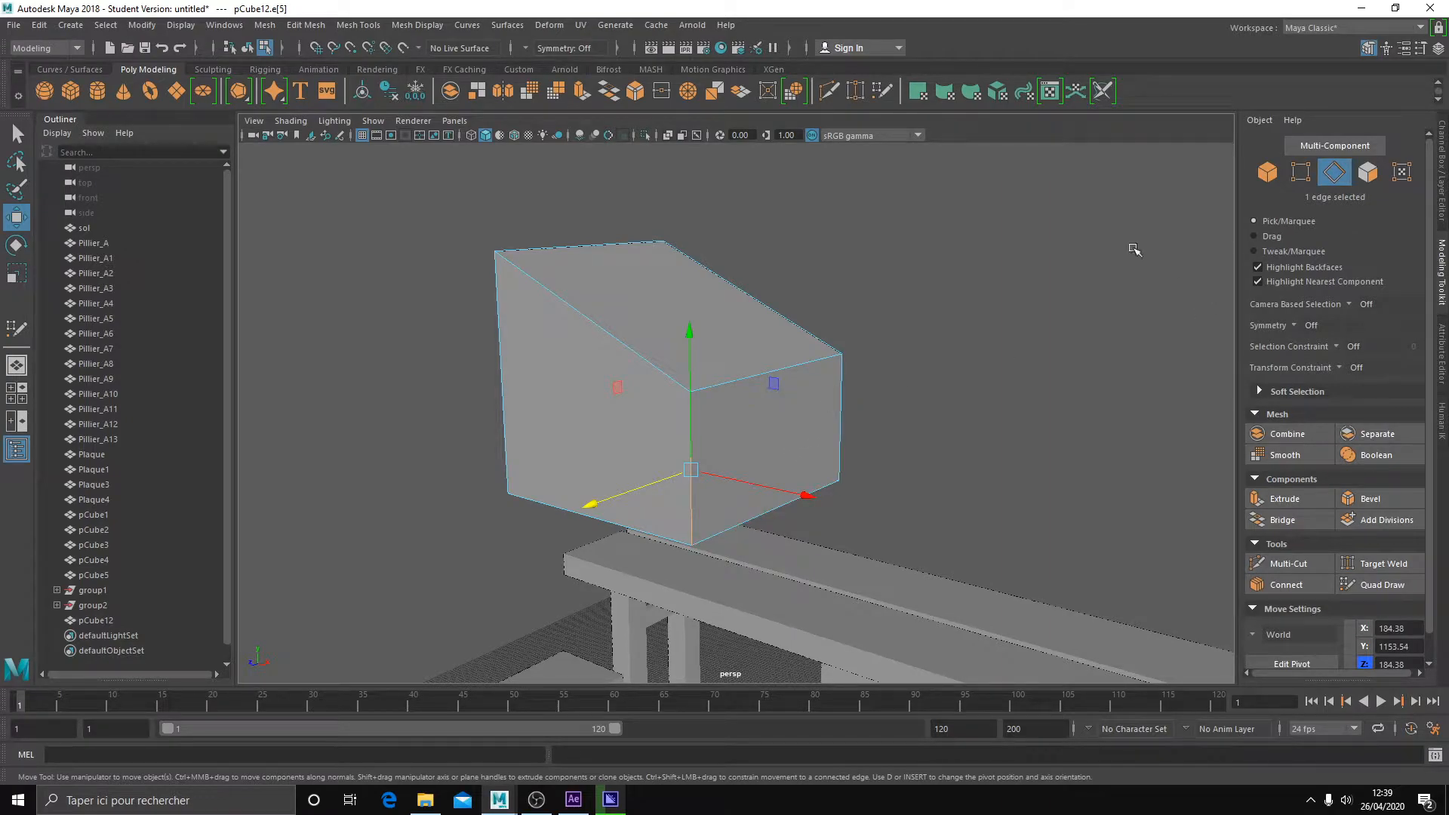
Select the two vertical edges at the cube's +X end and move them outward to X 237.25.
click(1300, 172)
click(848, 350)
click(689, 392)
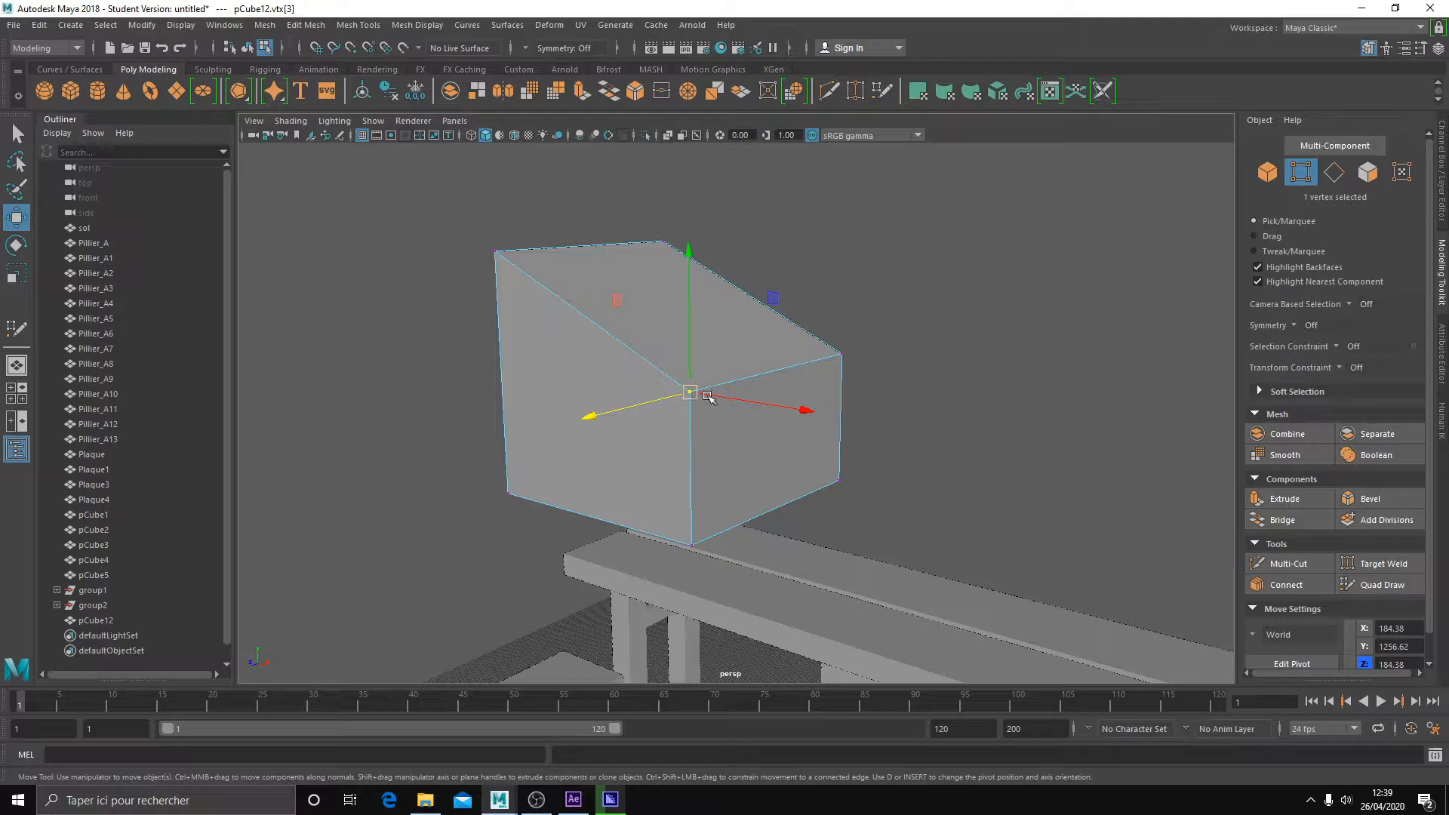
click(1333, 172)
click(846, 403)
shift+click(691, 465)
mouse_move(944, 501)
alt+mouse_down()
mouse_move(898, 453)
mouse_move(781, 446)
mouse_move(1034, 477)
mouse_move(735, 456)
mouse_move(1128, 483)
mouse_move(688, 480)
mouse_move(1087, 528)
mouse_move(750, 495)
mouse_move(988, 521)
mouse_move(853, 498)
mouse_move(934, 505)
alt+mouse_up()
click(817, 378)
alt+drag(817, 377, 935, 403)
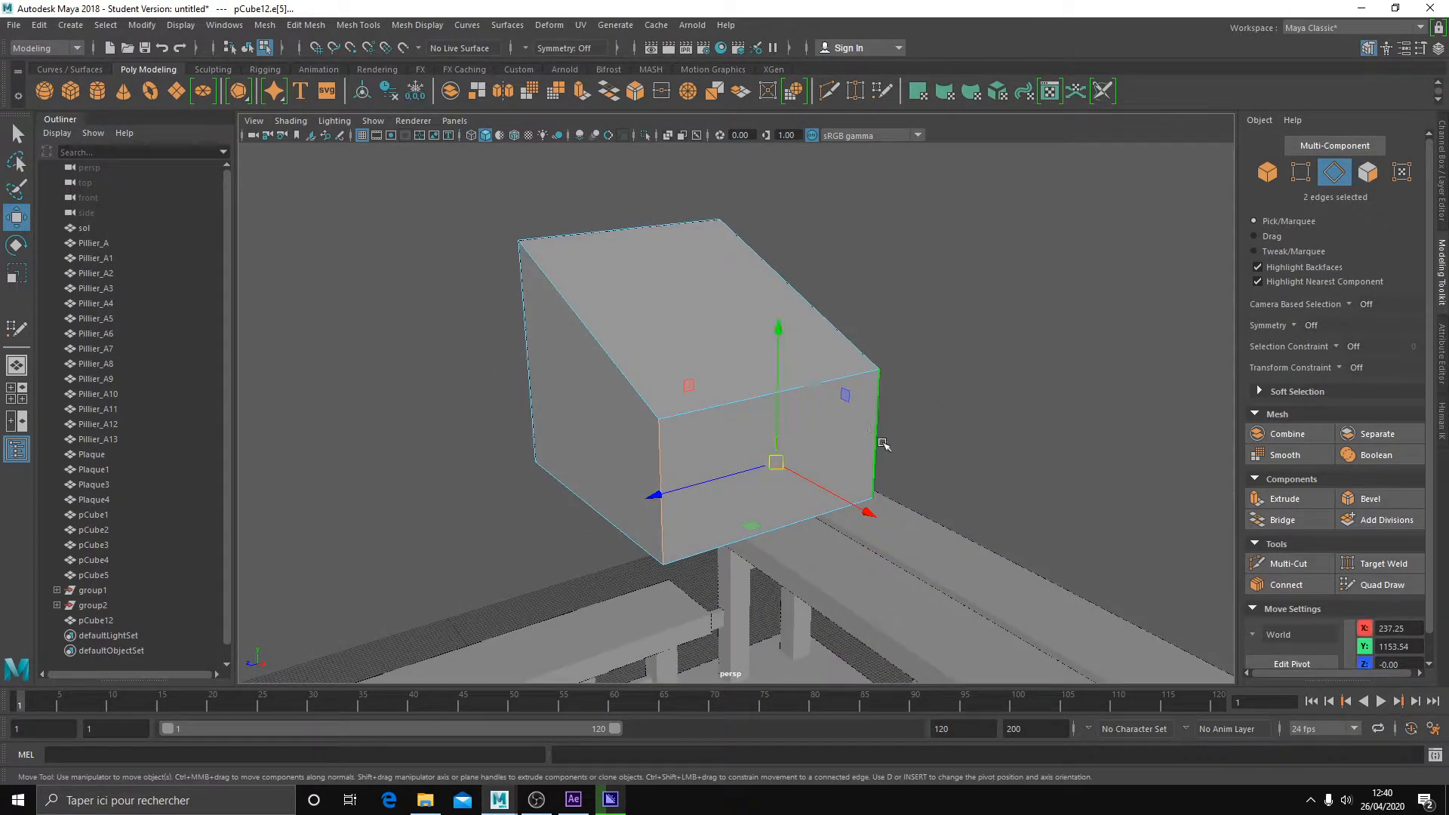
alt+drag(882, 443, 975, 458)
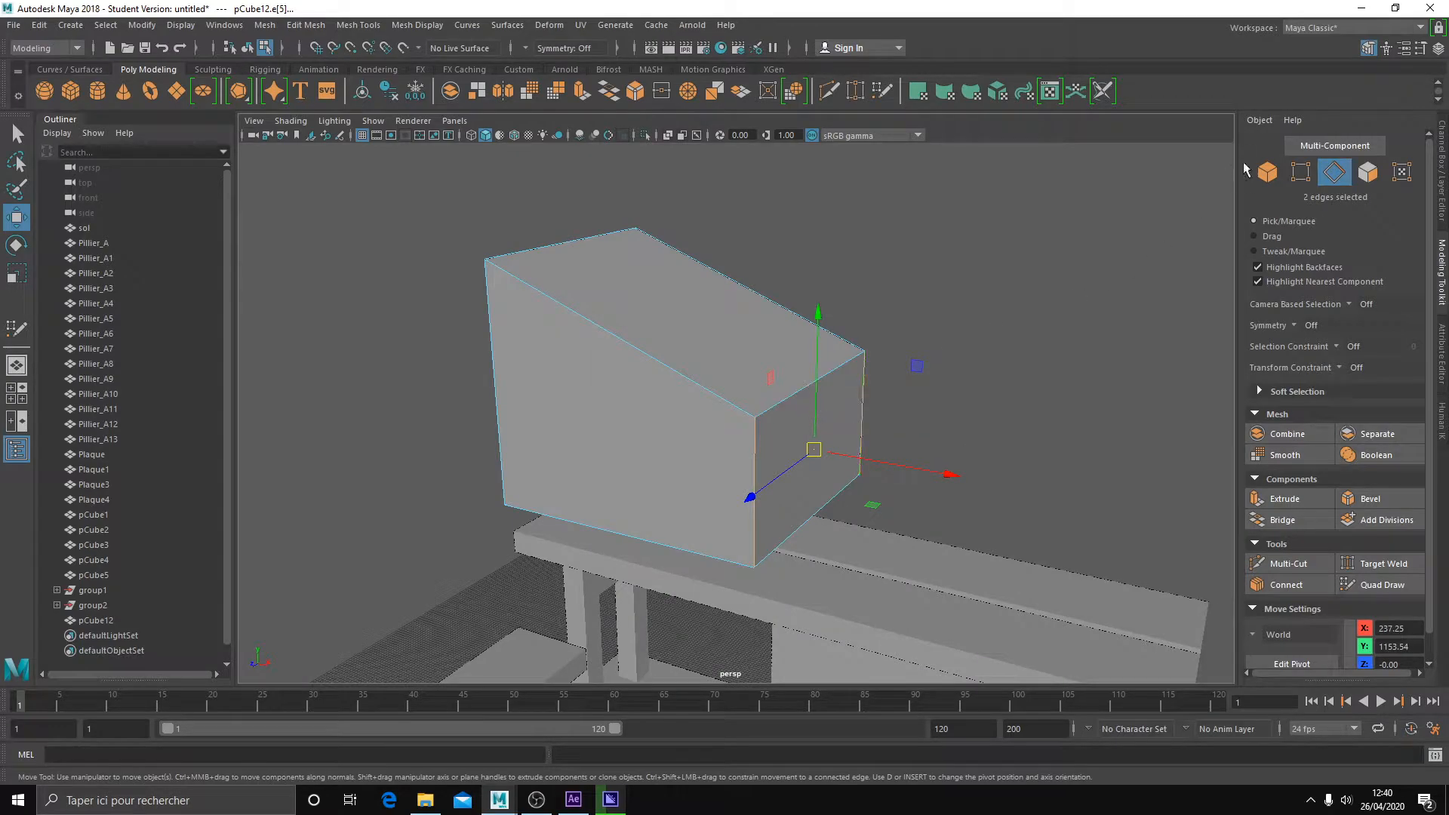
Try lowering a single upper corner vertex of the cube and undo the move.
click(1300, 172)
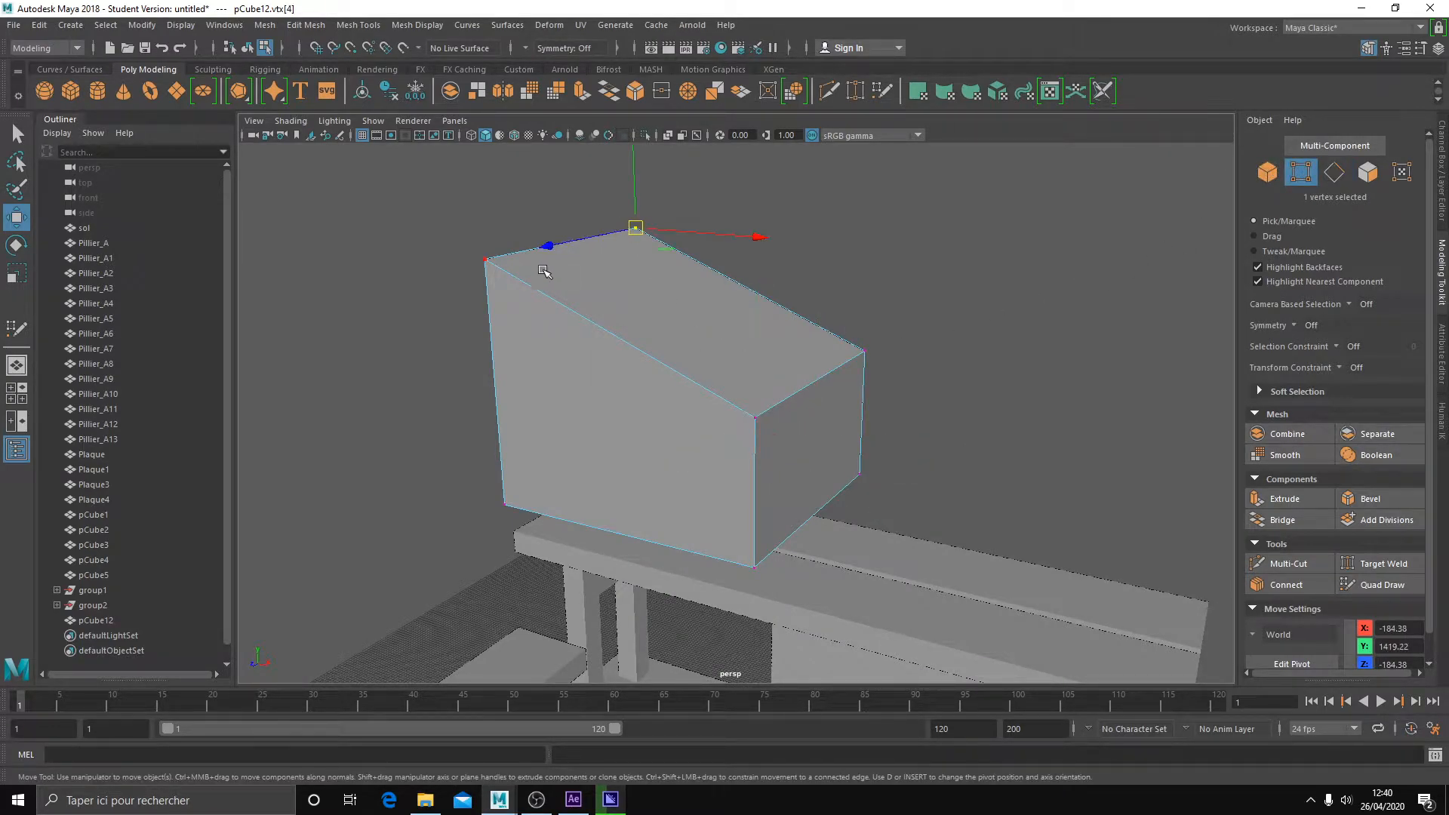
drag(635, 189, 636, 241)
key(ctrl+z)
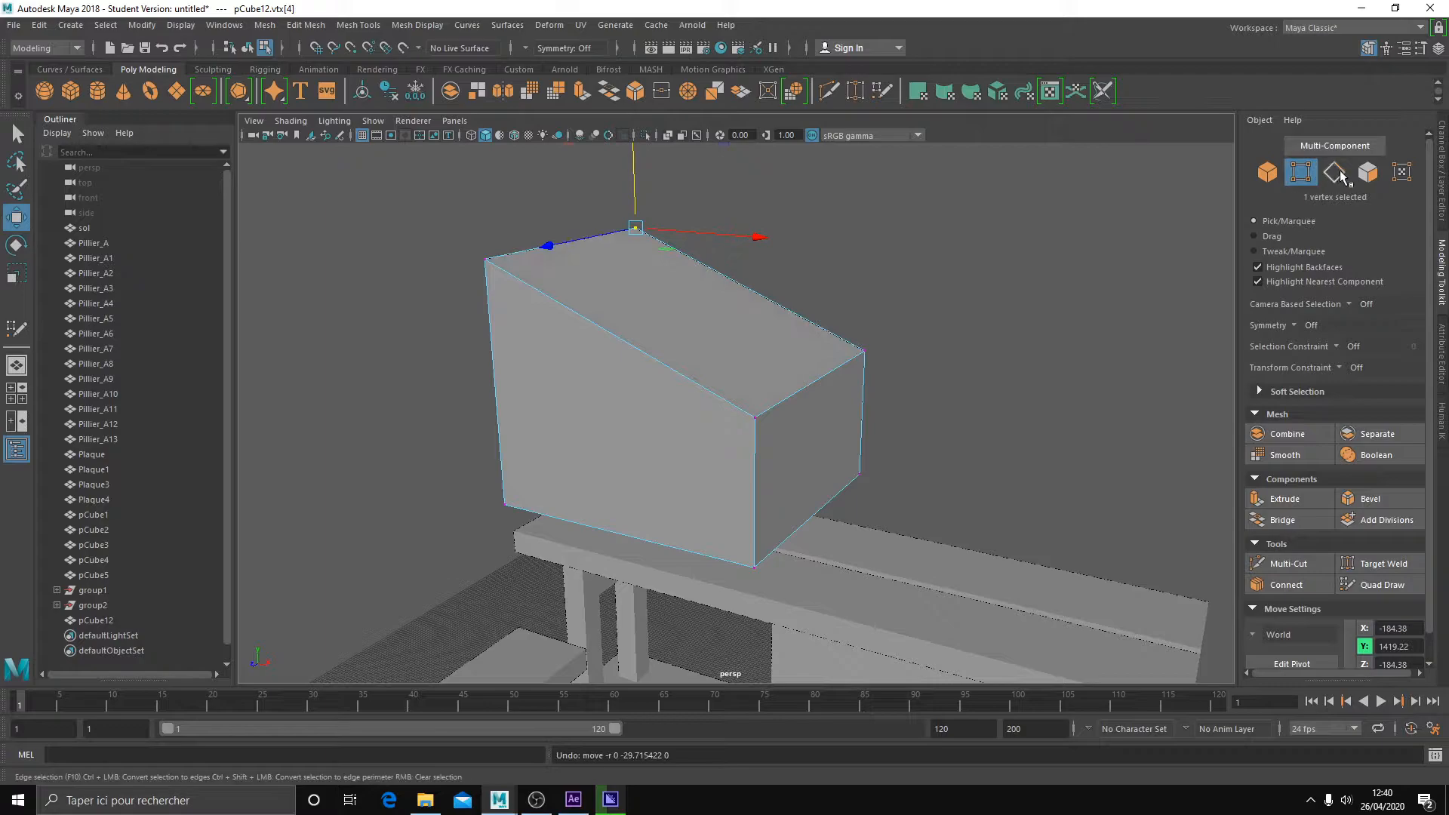
Try moving the cube's side face outward along Z, undoing each move.
click(1333, 172)
click(1367, 172)
click(655, 453)
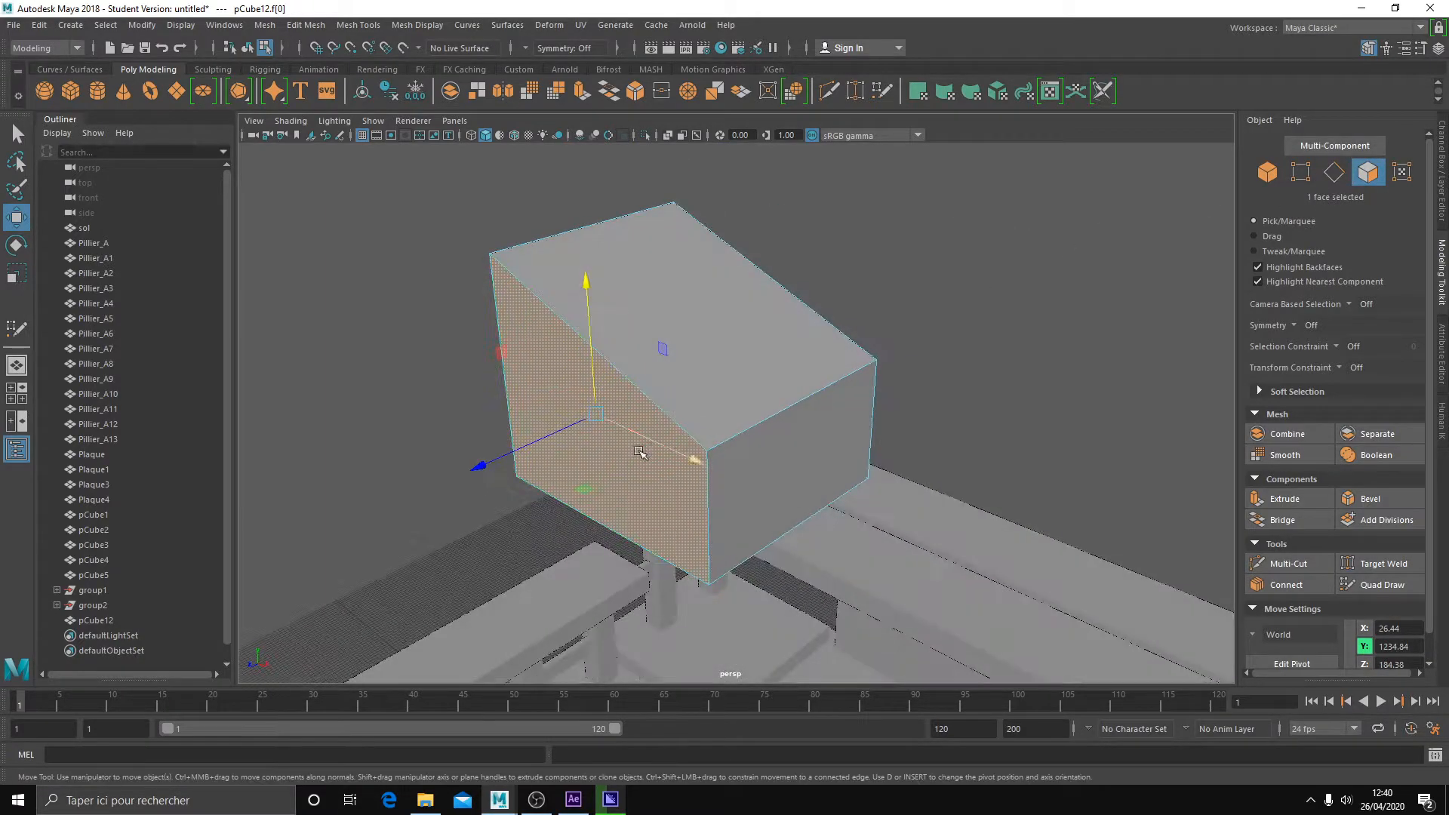
drag(559, 430, 508, 456)
key(ctrl+z)
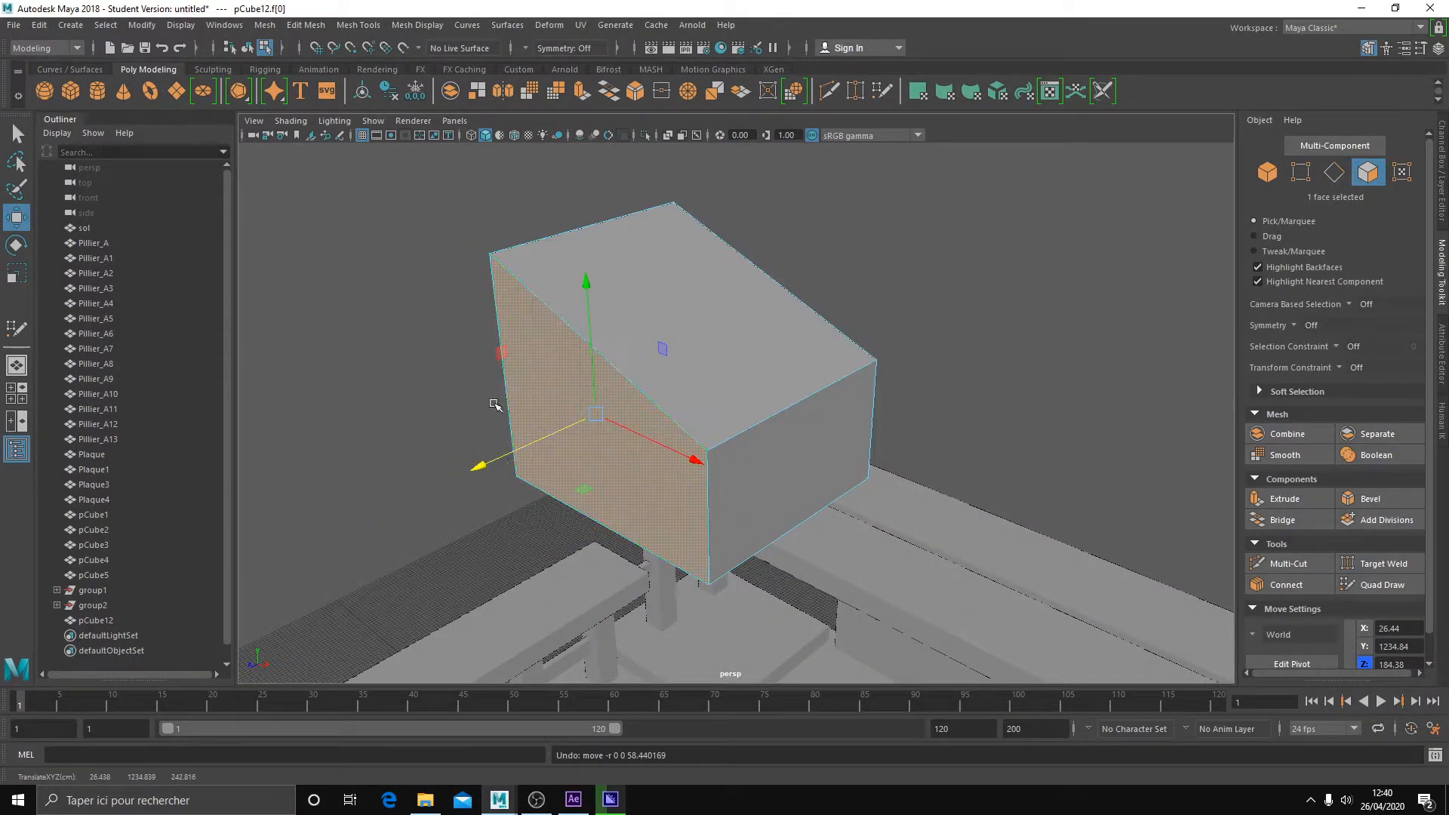
middle_drag(542, 463, 498, 530)
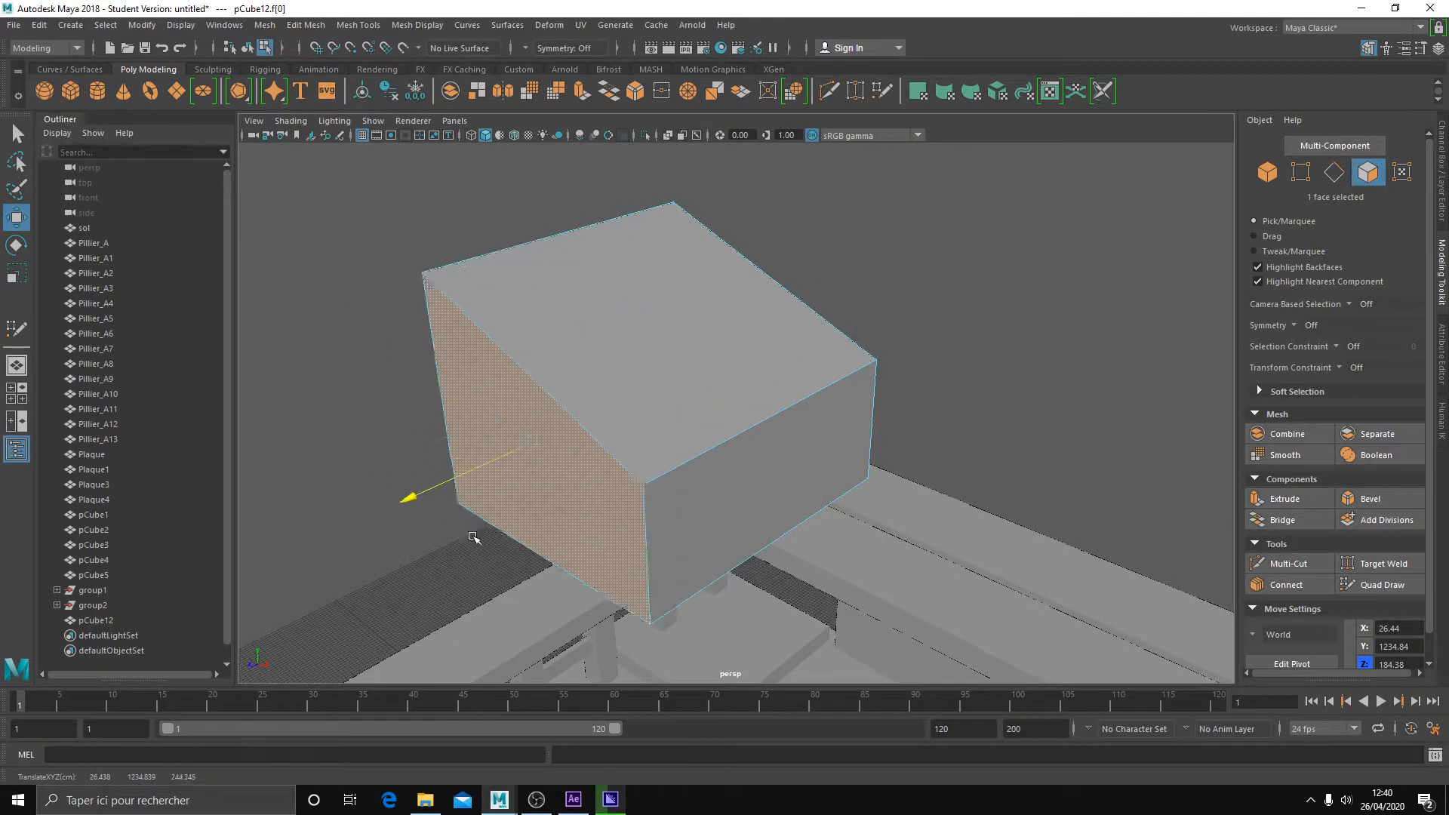
key(ctrl+z)
Select all vertices of the cube's side face and move them slightly outward along Z.
click(1307, 179)
alt+drag(943, 340, 820, 368)
alt+drag(569, 252, 579, 254)
drag(483, 181, 638, 616)
alt+drag(641, 604, 755, 577)
drag(700, 483, 695, 362)
Select the lowered top edge of the cube and raise it to Y 1425.07.
right_drag(695, 363, 777, 318)
alt+drag(778, 318, 705, 355)
right_drag(708, 355, 716, 332)
key(w)
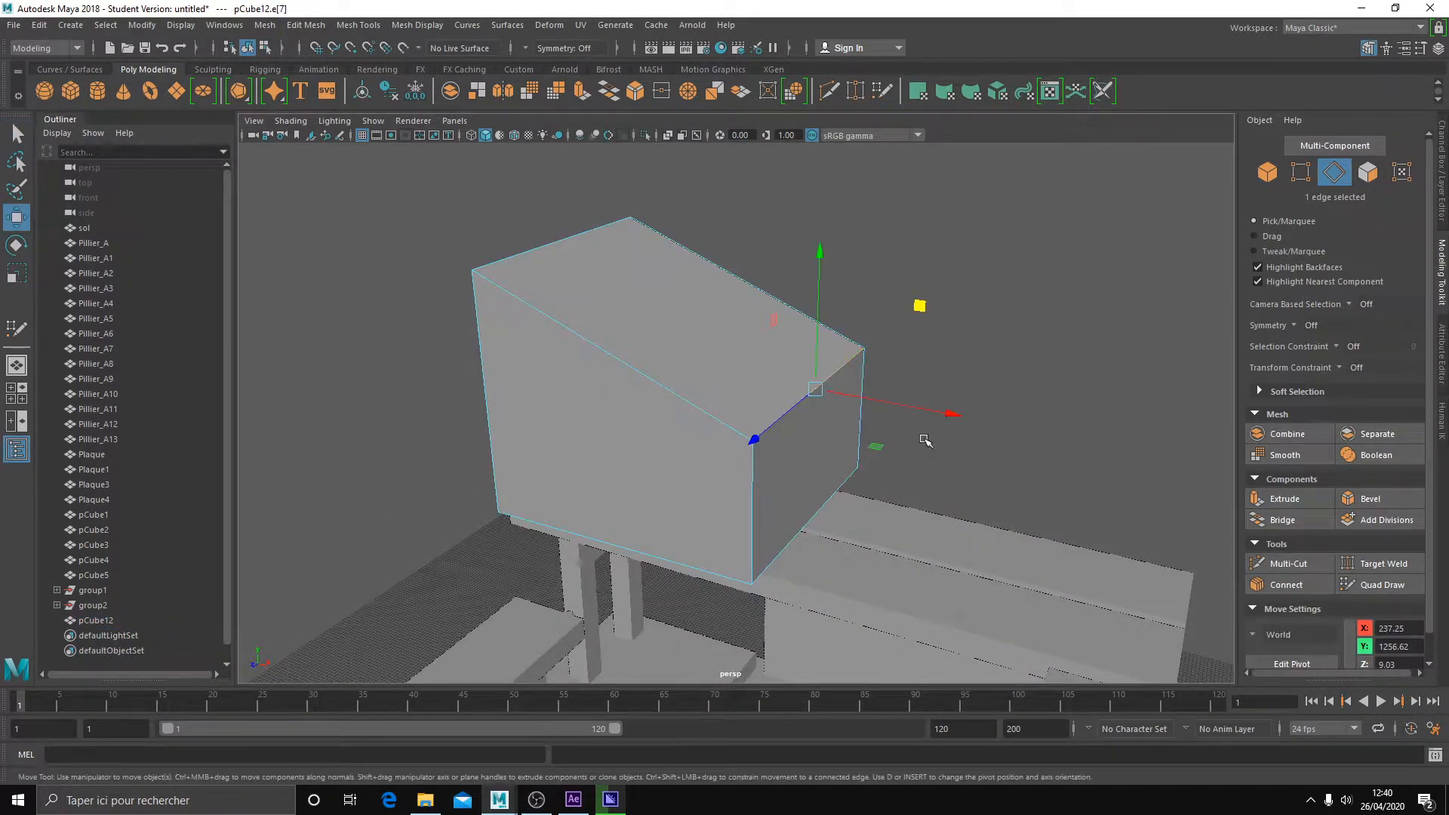
drag(818, 334, 785, 220)
alt+drag(492, 266, 534, 257)
click(534, 257)
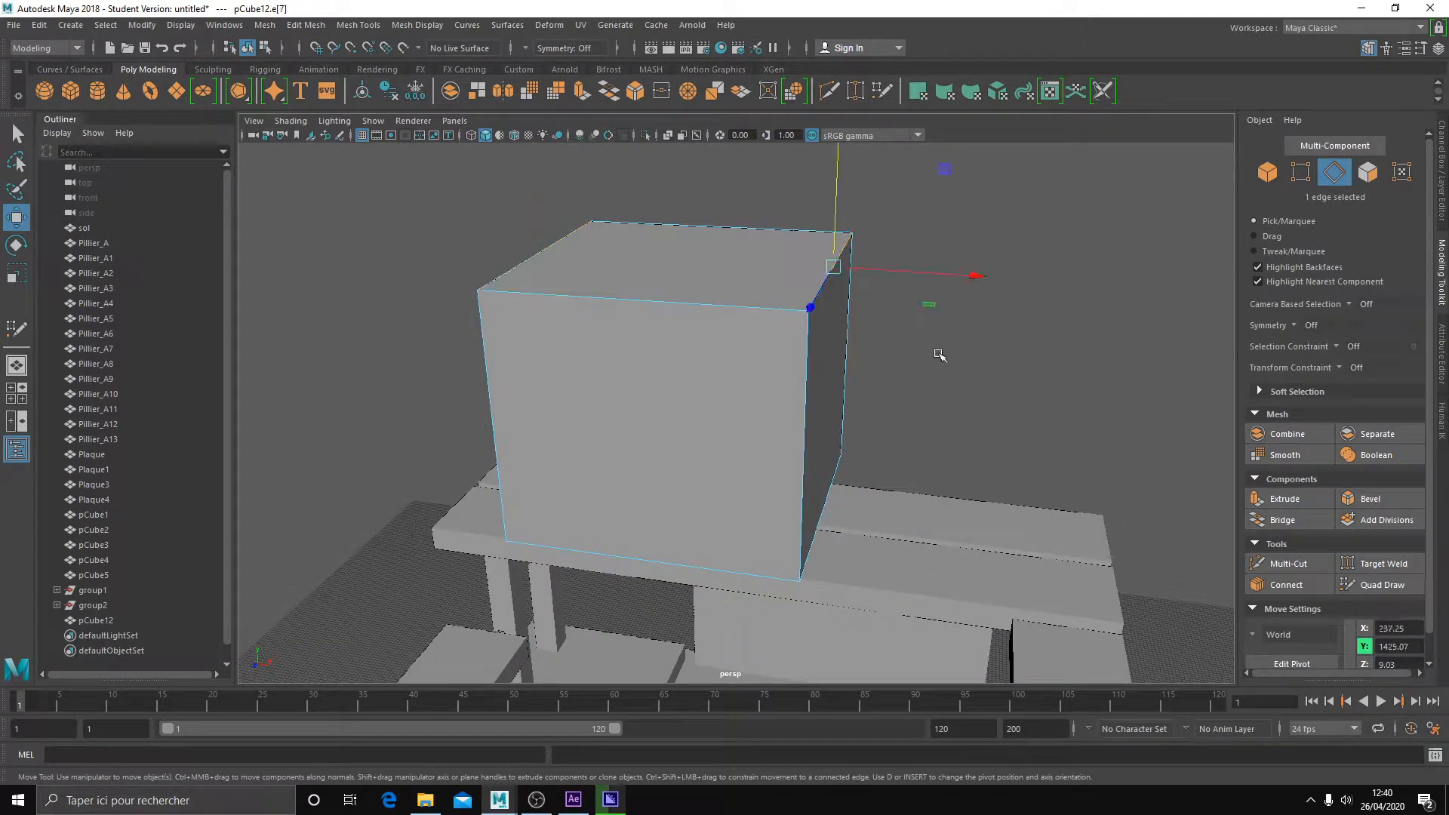
Lower the top edge and try vertex-snapping its height to other corners of the cube, undoing the last snap.
mouse_move(838, 268)
mouse_down()
mouse_move(852, 335)
mouse_move(839, 309)
mouse_move(594, 232)
mouse_move(663, 418)
mouse_move(731, 511)
mouse_move(689, 359)
mouse_move(576, 239)
mouse_move(634, 343)
mouse_move(731, 281)
mouse_up()
key(v)
drag(829, 232, 674, 251)
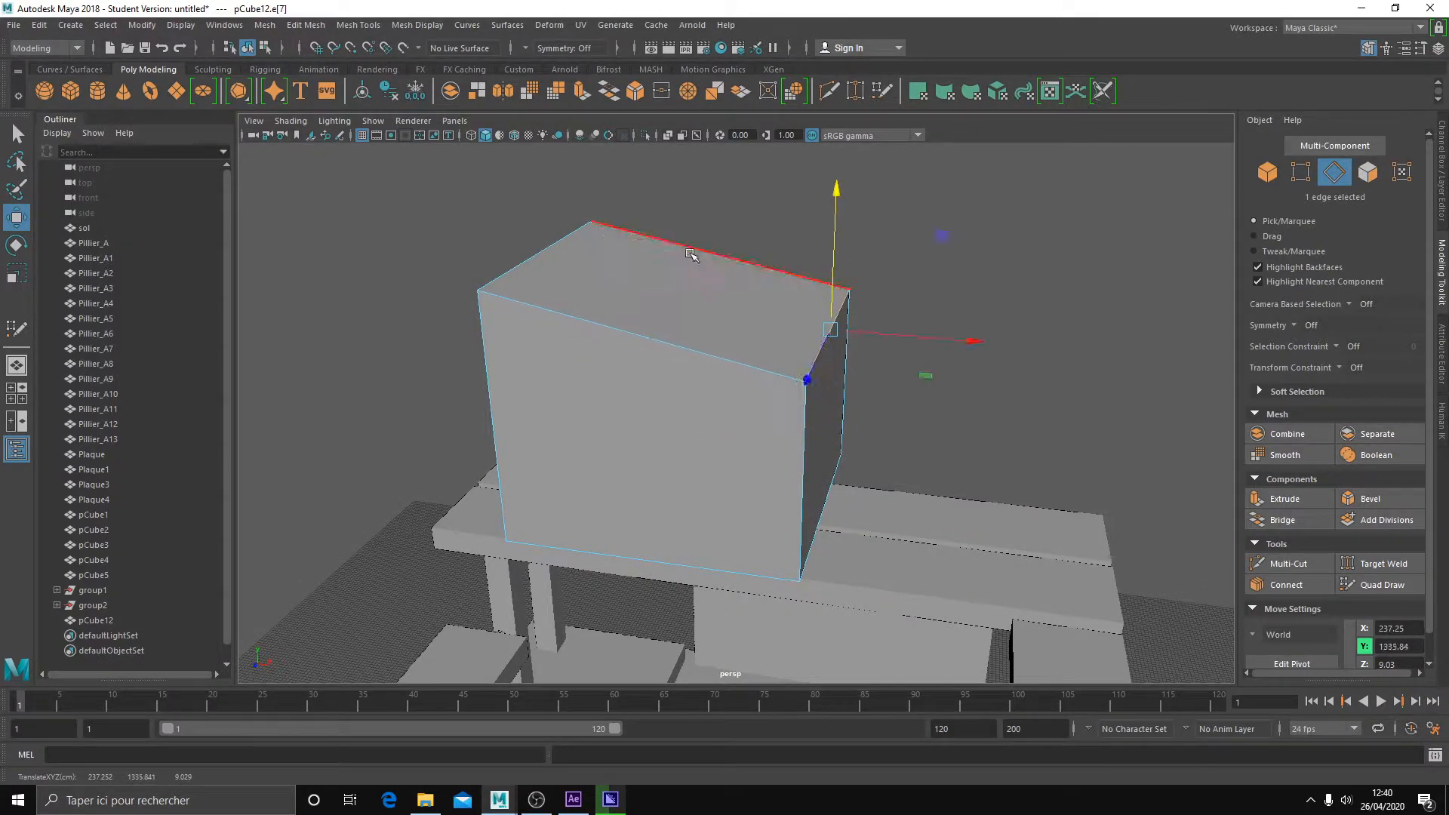
drag(846, 261, 724, 248)
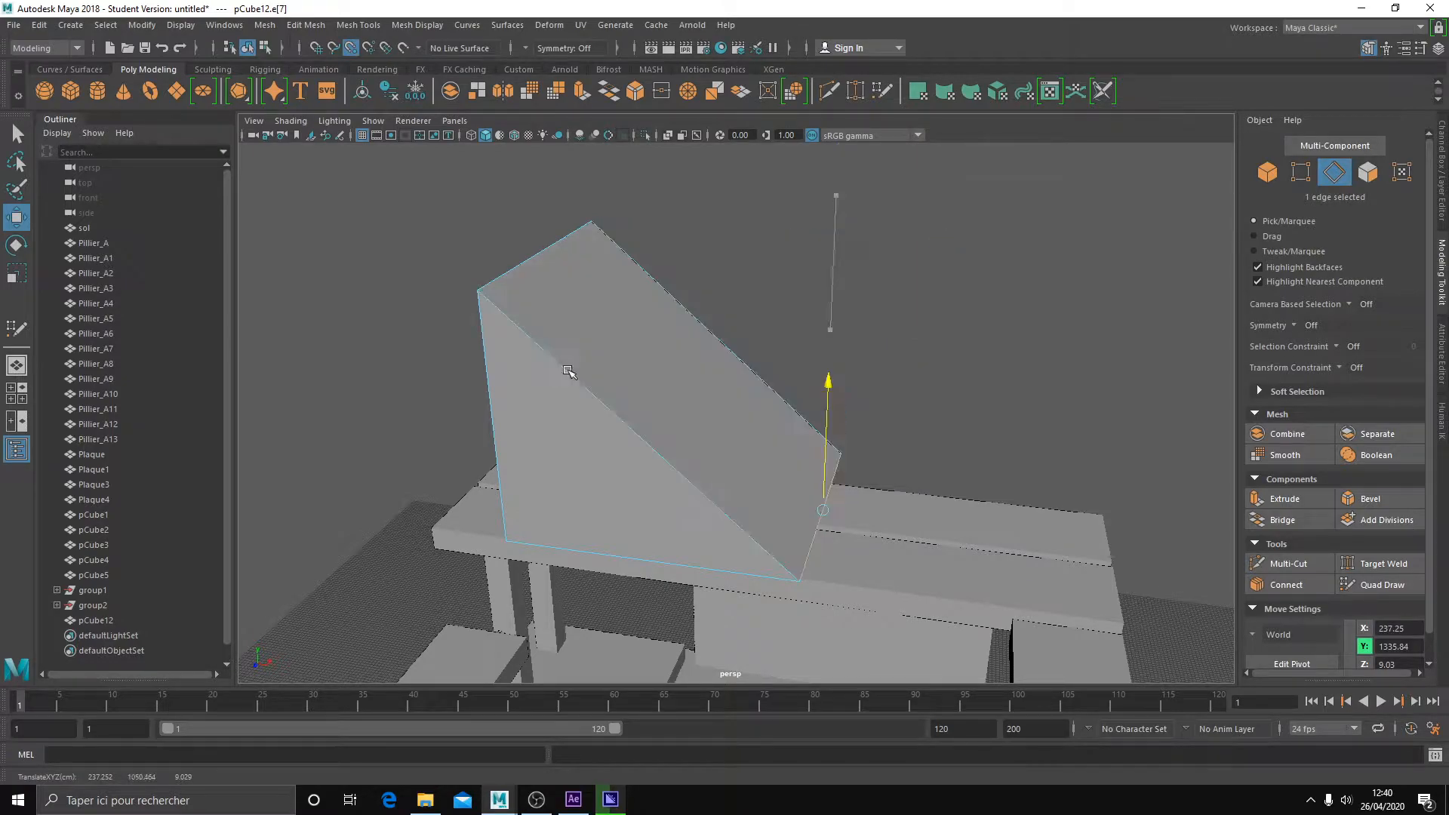
mouse_move(832, 270)
mouse_down()
mouse_move(803, 584)
mouse_move(828, 251)
mouse_up()
key(ctrl+z)
Try snapping the same edge to the heights of the cube's upper and lower corners, and undo the snaps.
middle_drag(583, 235, 778, 294)
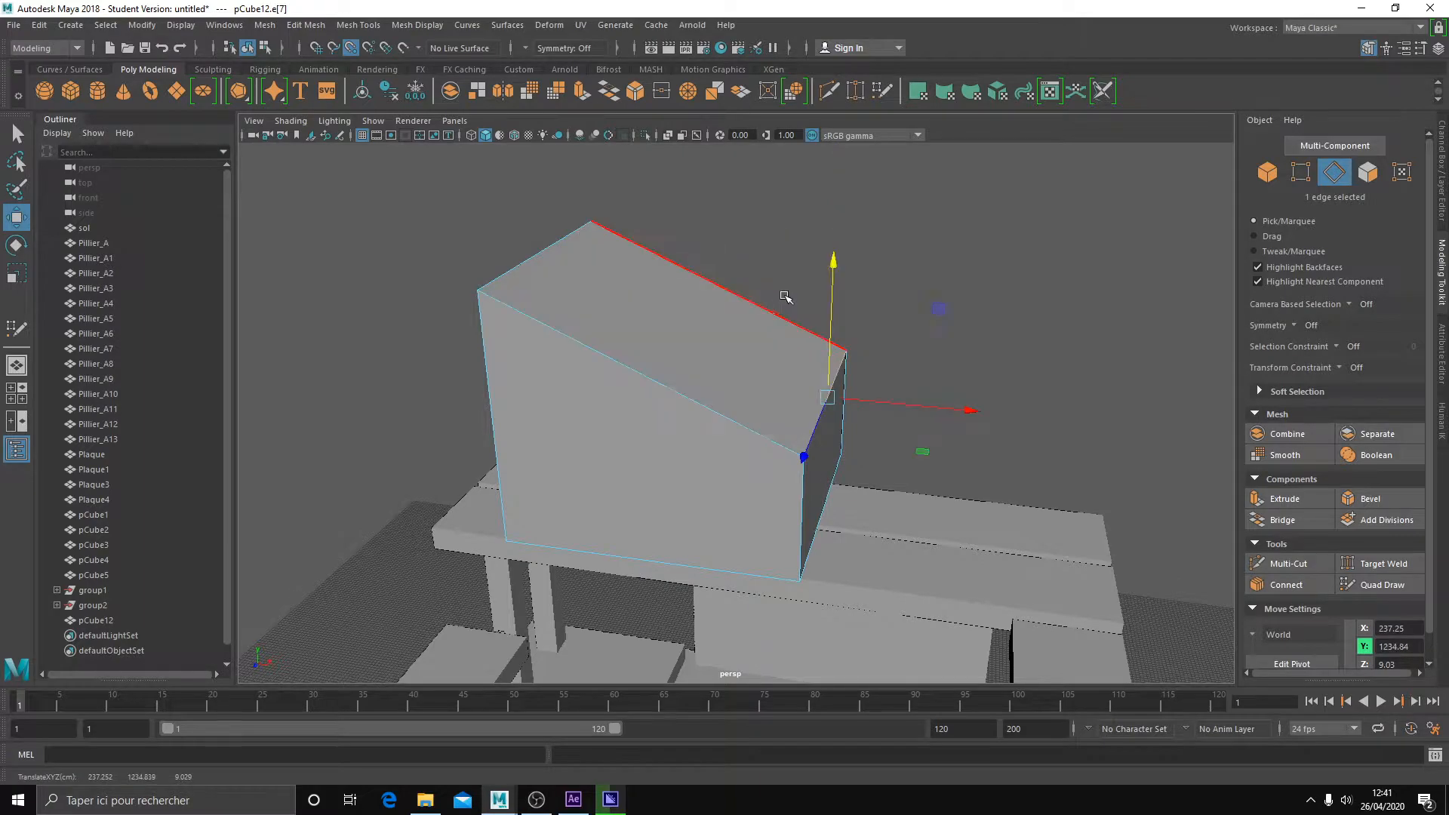
drag(835, 338, 659, 246)
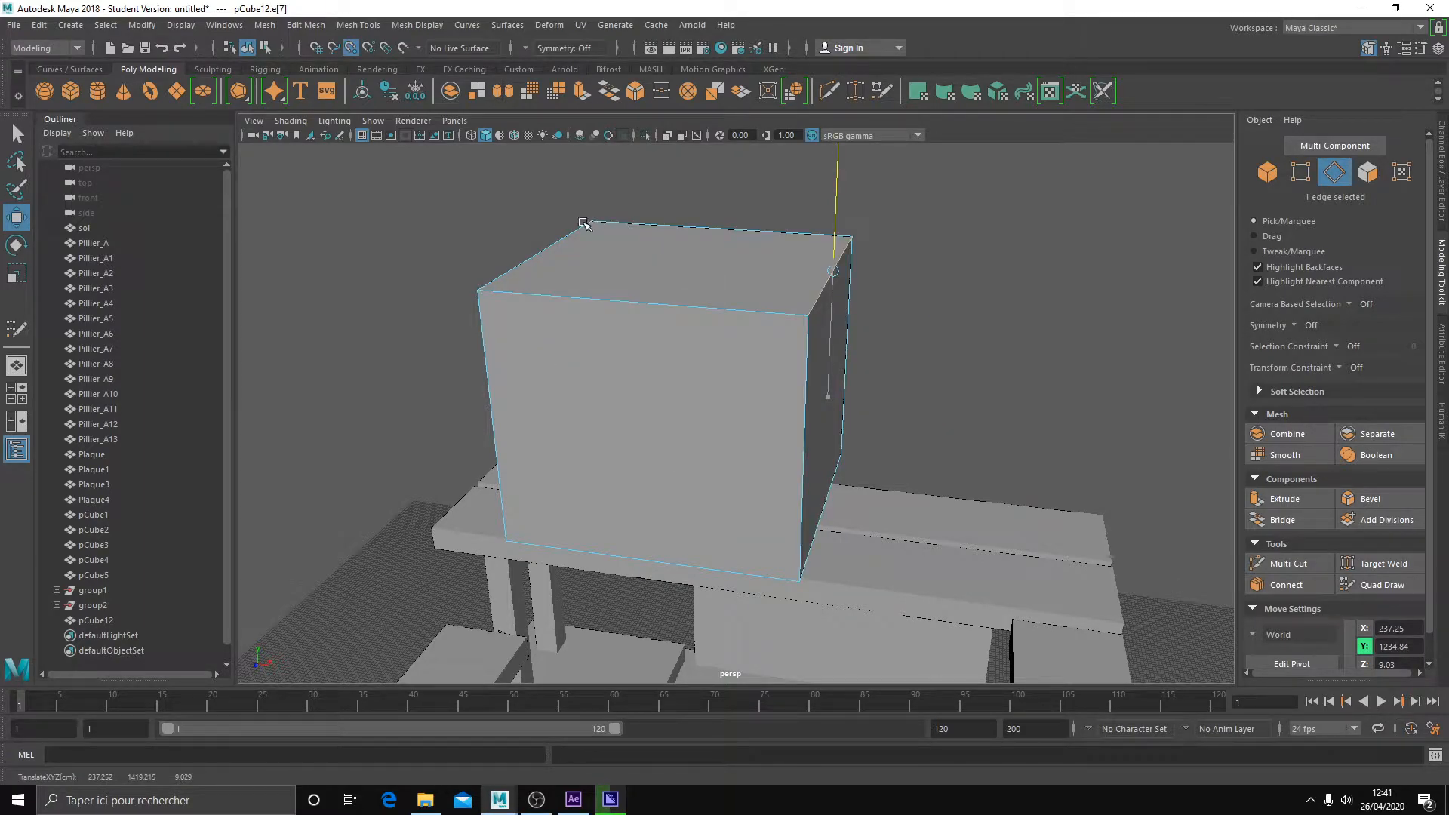
middle_drag(507, 298, 777, 612)
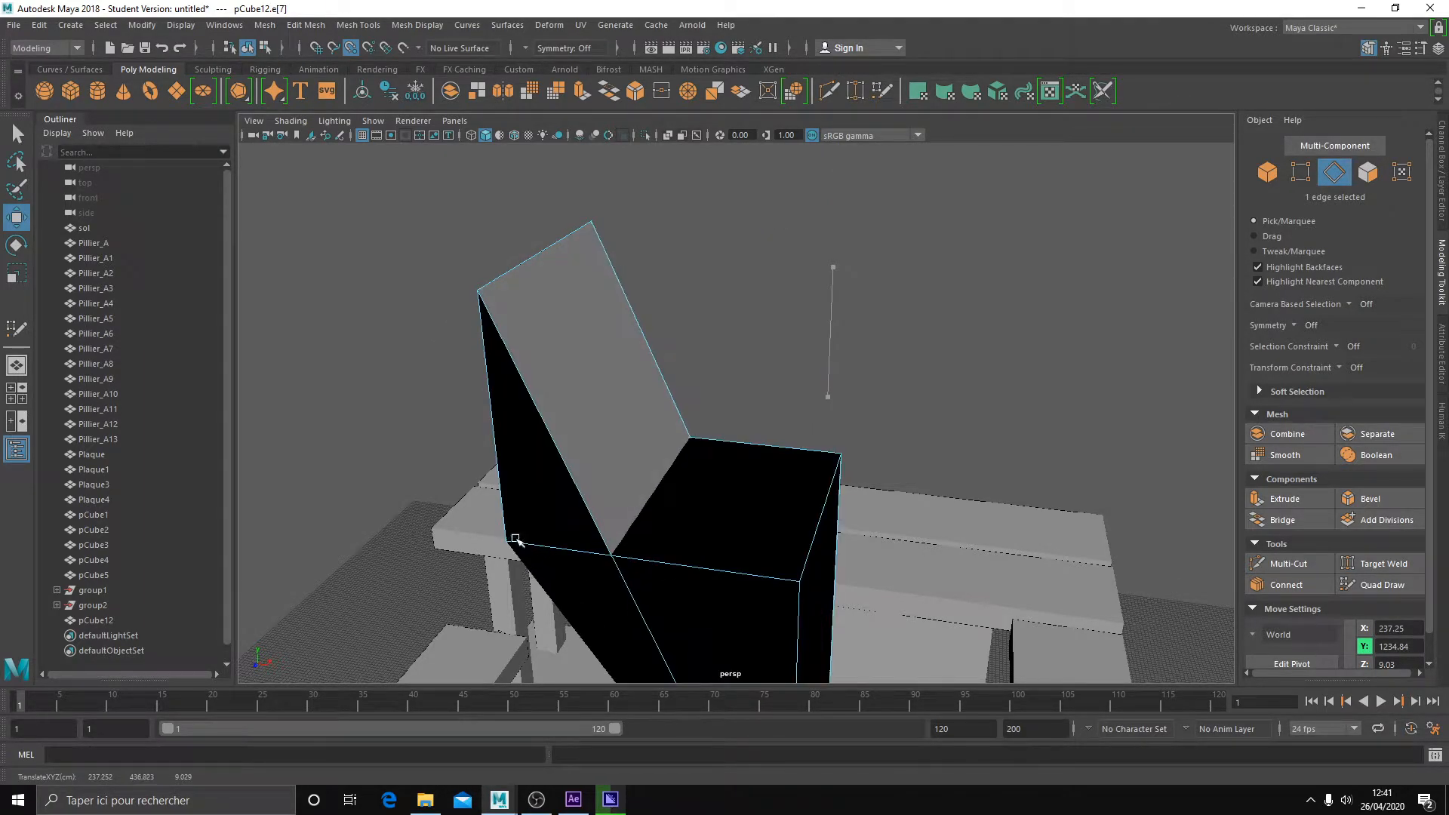
key(ctrl+z)
key(ctrl+z)
Vertex-snap the edge's height to the opposite upper corner to level the cube's top, and return to object selection.
drag(872, 405, 880, 468)
drag(831, 364, 592, 229)
alt+drag(795, 420, 857, 434)
alt+right_drag(747, 463, 732, 452)
alt+drag(731, 453, 671, 446)
right_drag(695, 358, 770, 334)
alt+drag(771, 331, 838, 418)
scroll(818, 417, up, 3)
alt+middle_drag(838, 417, 892, 419)
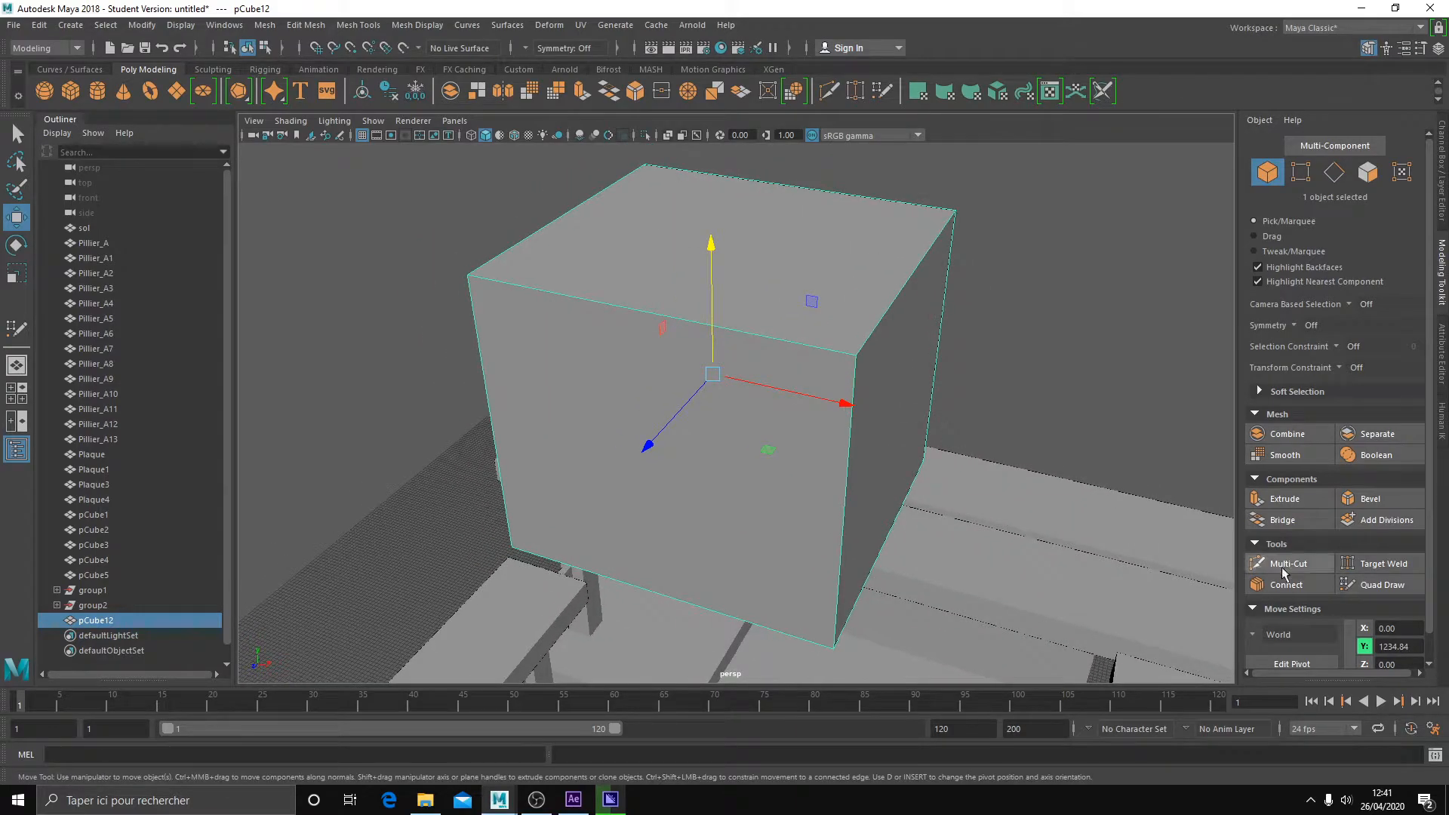
Insert two horizontal edge loops around the upper part of the cube with Quad Draw, and leave the tool.
click(1377, 585)
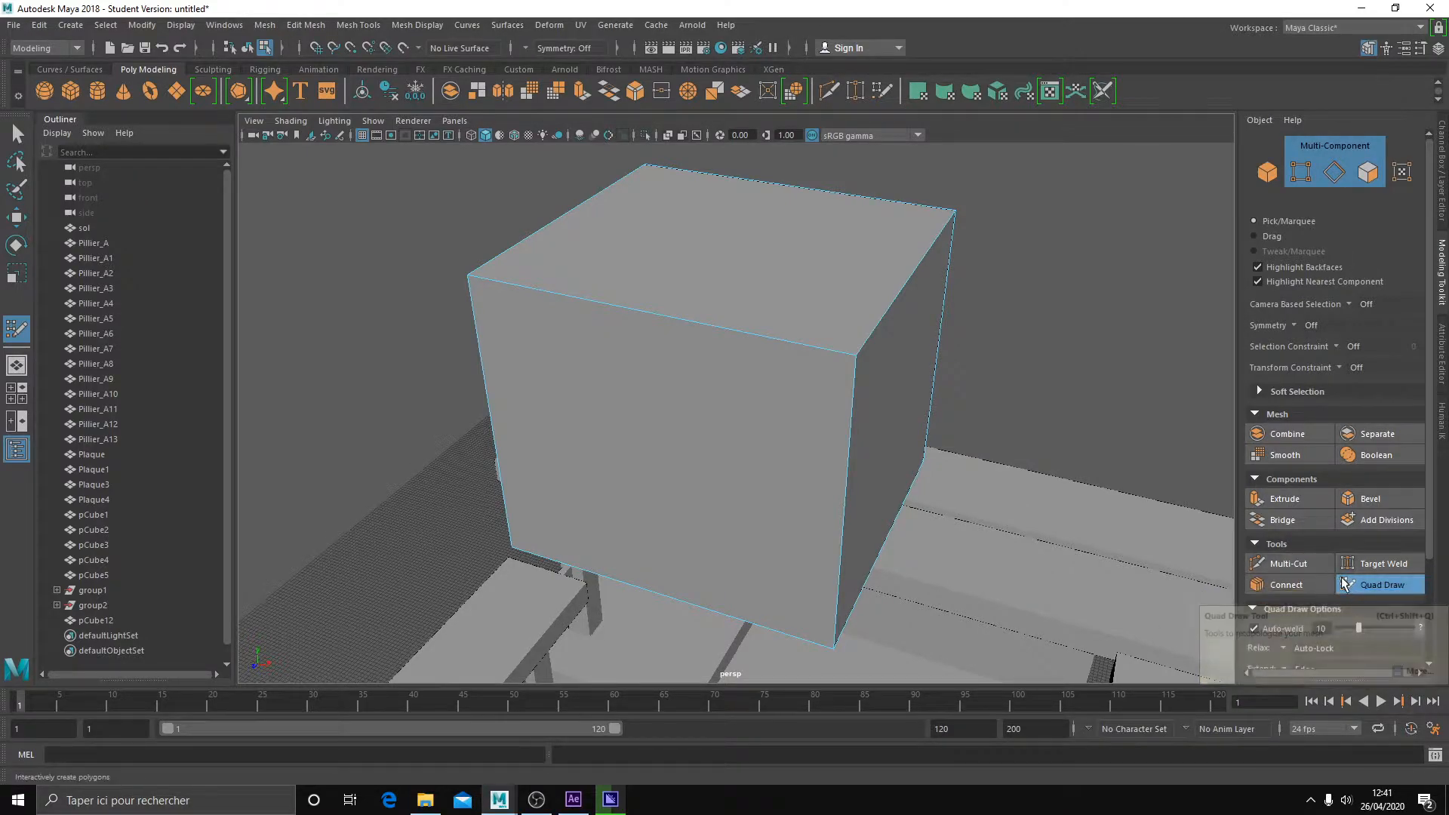
alt+drag(1177, 468, 926, 402)
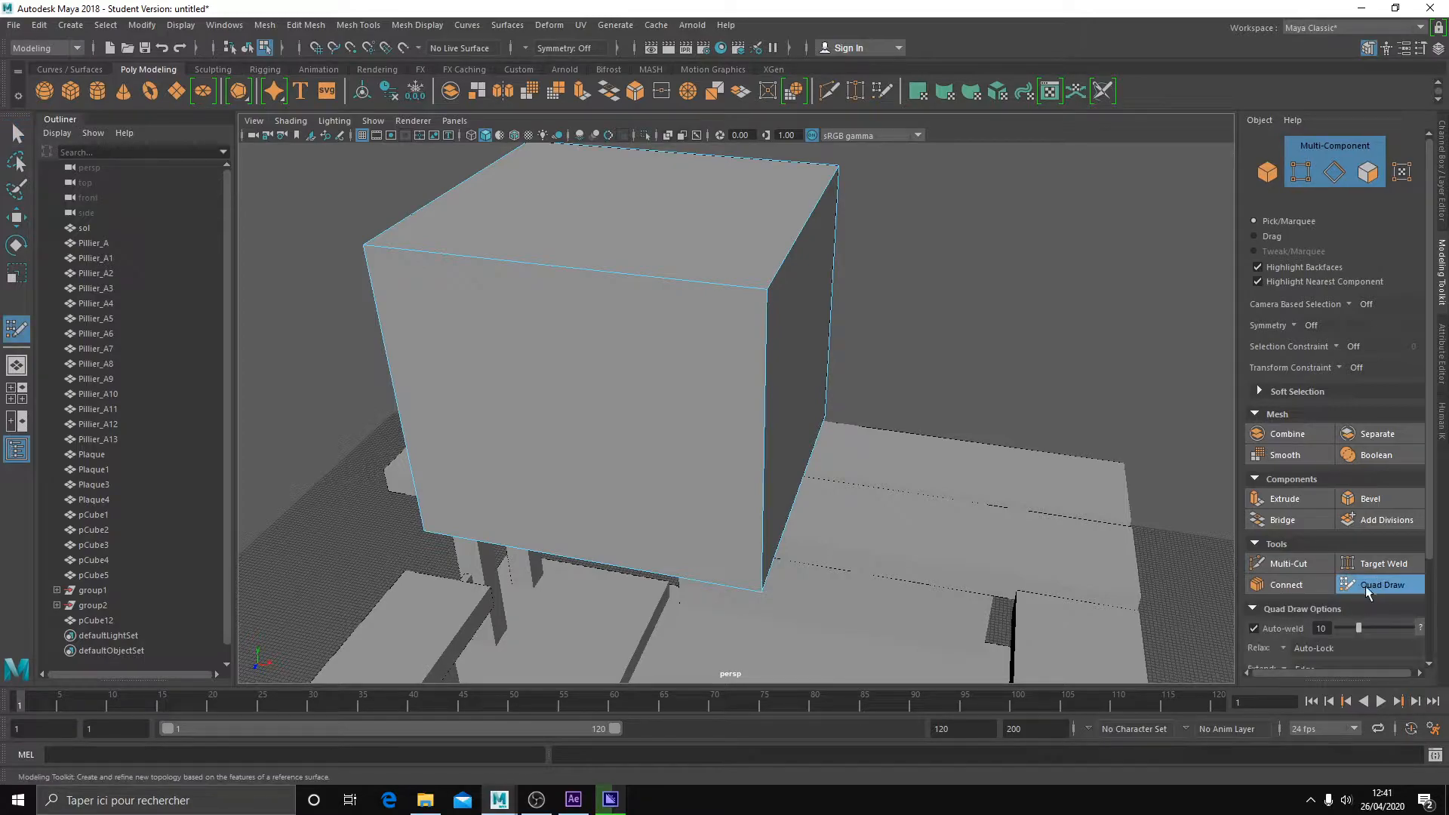
alt+drag(958, 363, 952, 452)
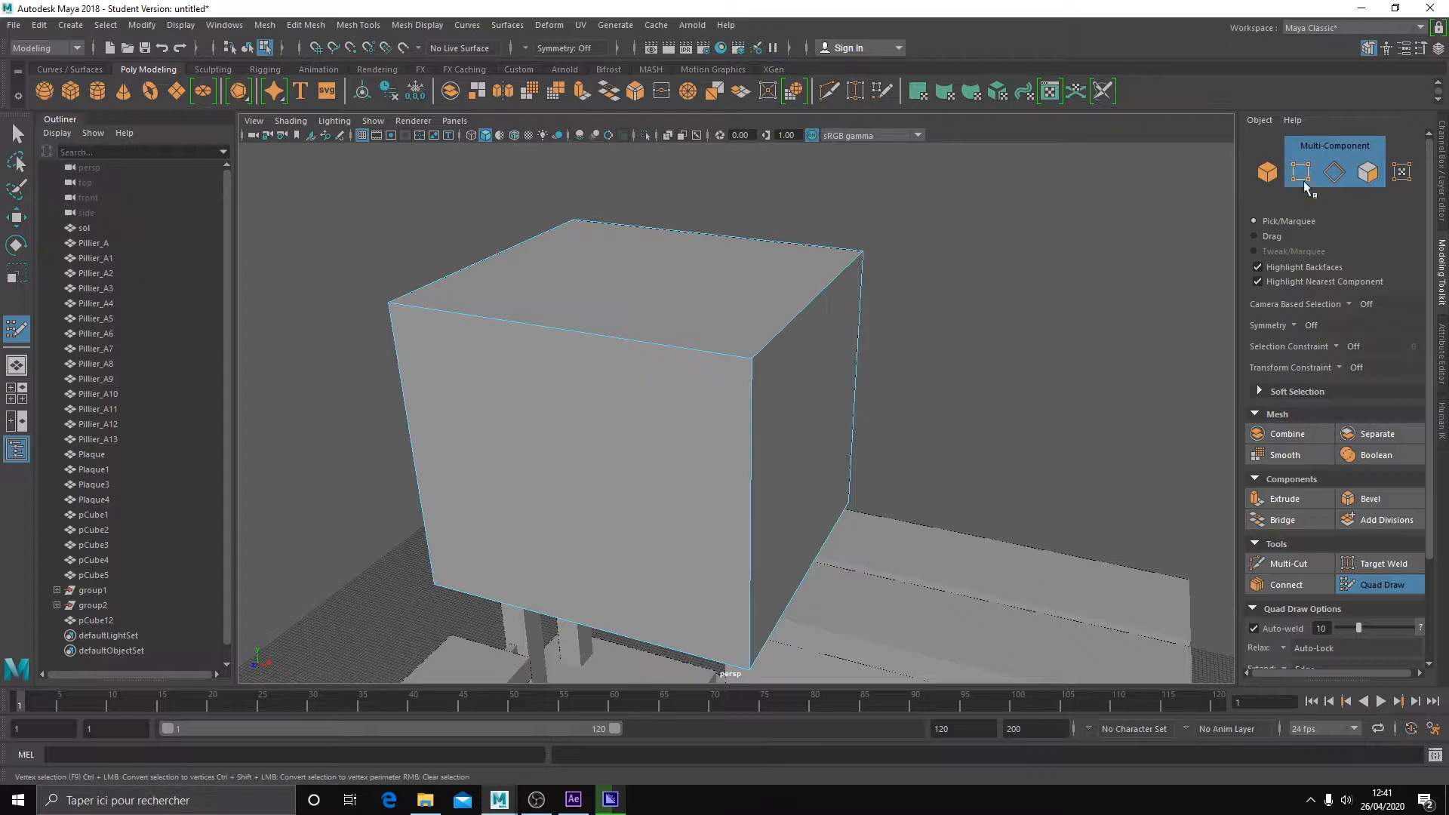
alt+drag(1138, 518, 1155, 518)
click(1374, 586)
click(1379, 586)
click(1379, 586)
click(1386, 589)
alt+drag(1135, 471, 1071, 461)
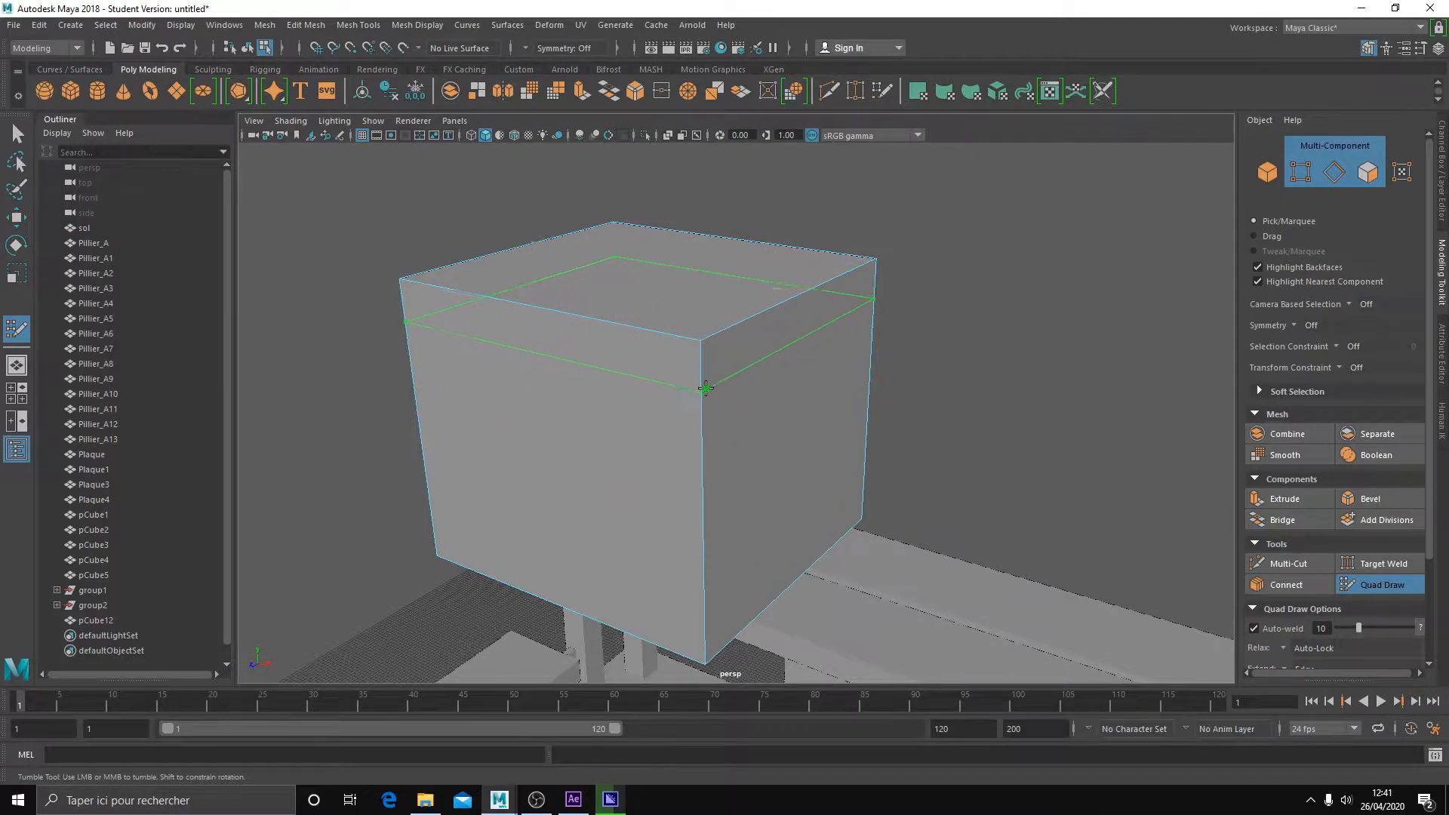
ctrl+click(703, 390)
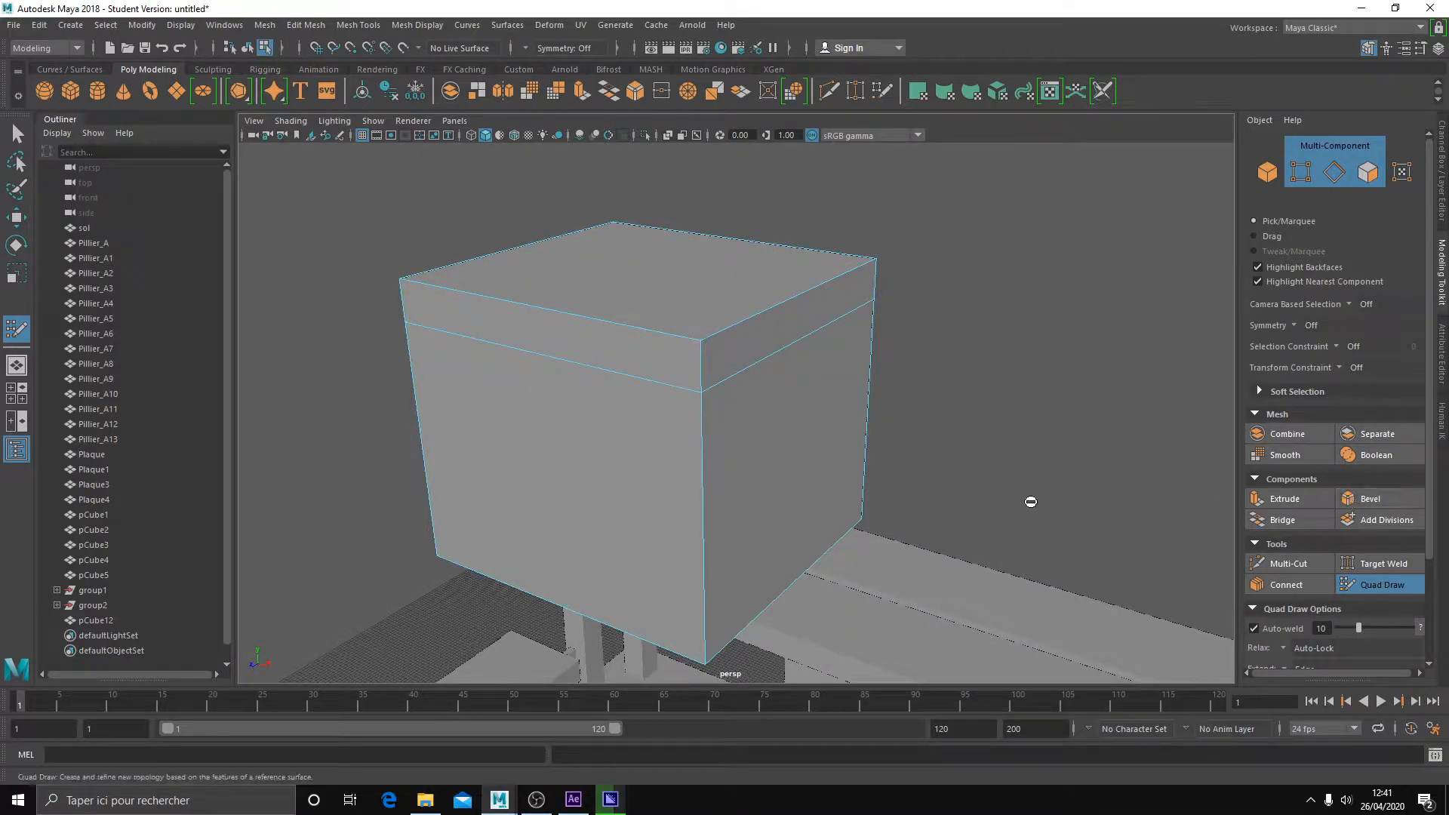
ctrl+click(702, 455)
click(1375, 582)
Preview a horizontal edge loop around the lower part of the cube with the Multi-Cut tool.
mouse_move(1157, 478)
alt+mouse_down()
mouse_move(913, 501)
mouse_move(731, 415)
alt+mouse_up()
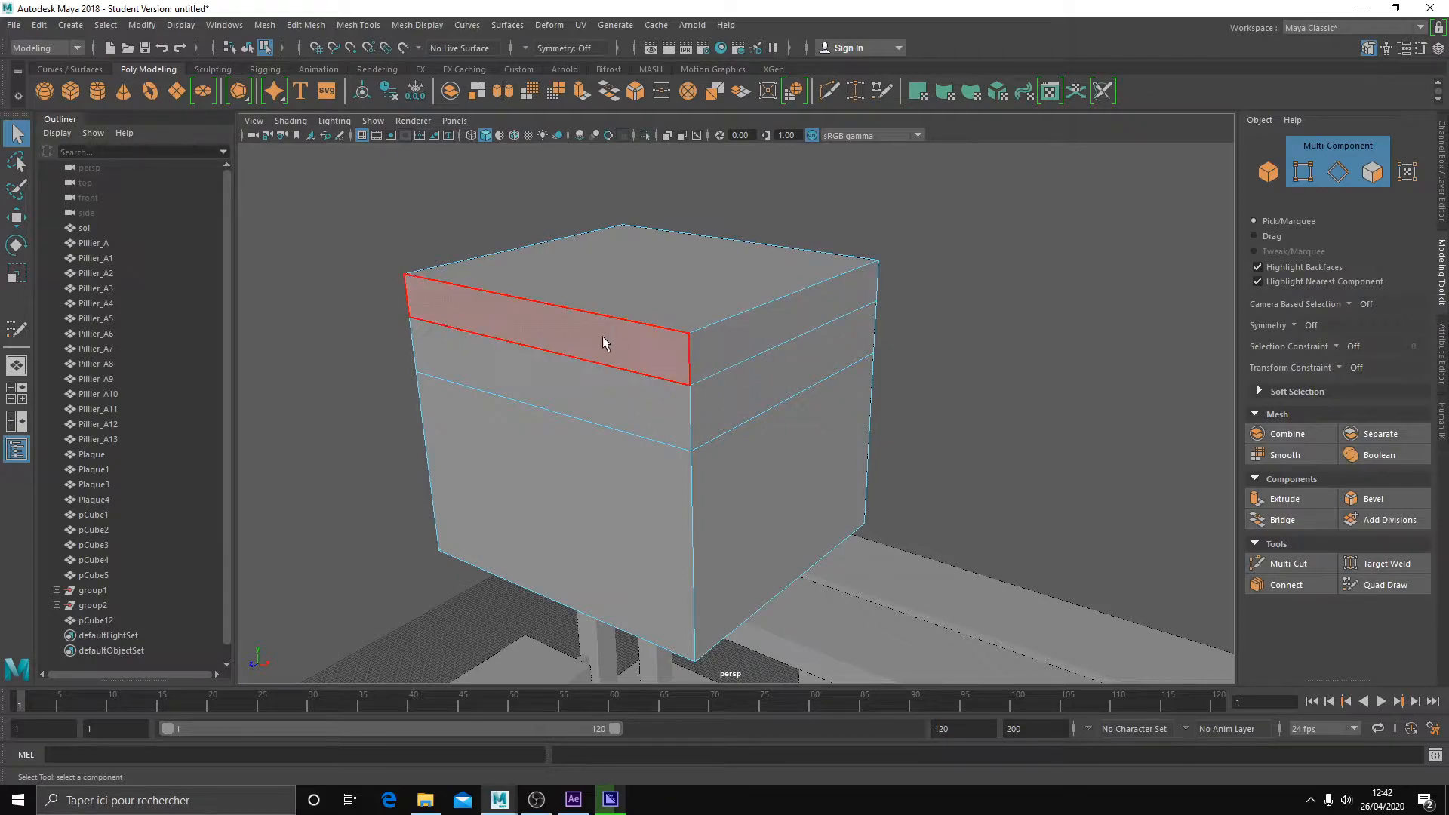
alt+drag(717, 359, 508, 347)
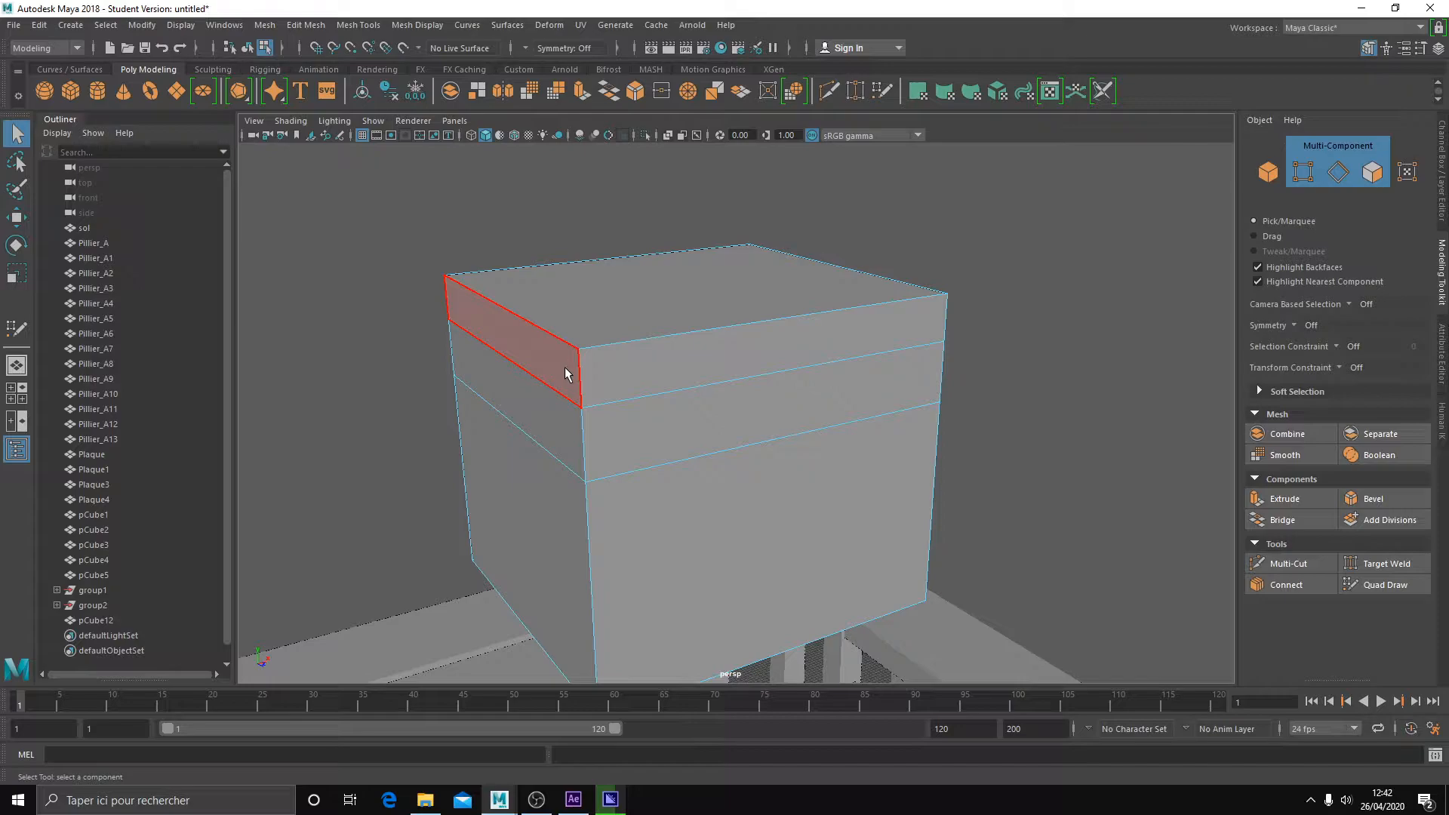
alt+drag(568, 372, 649, 378)
click(1290, 565)
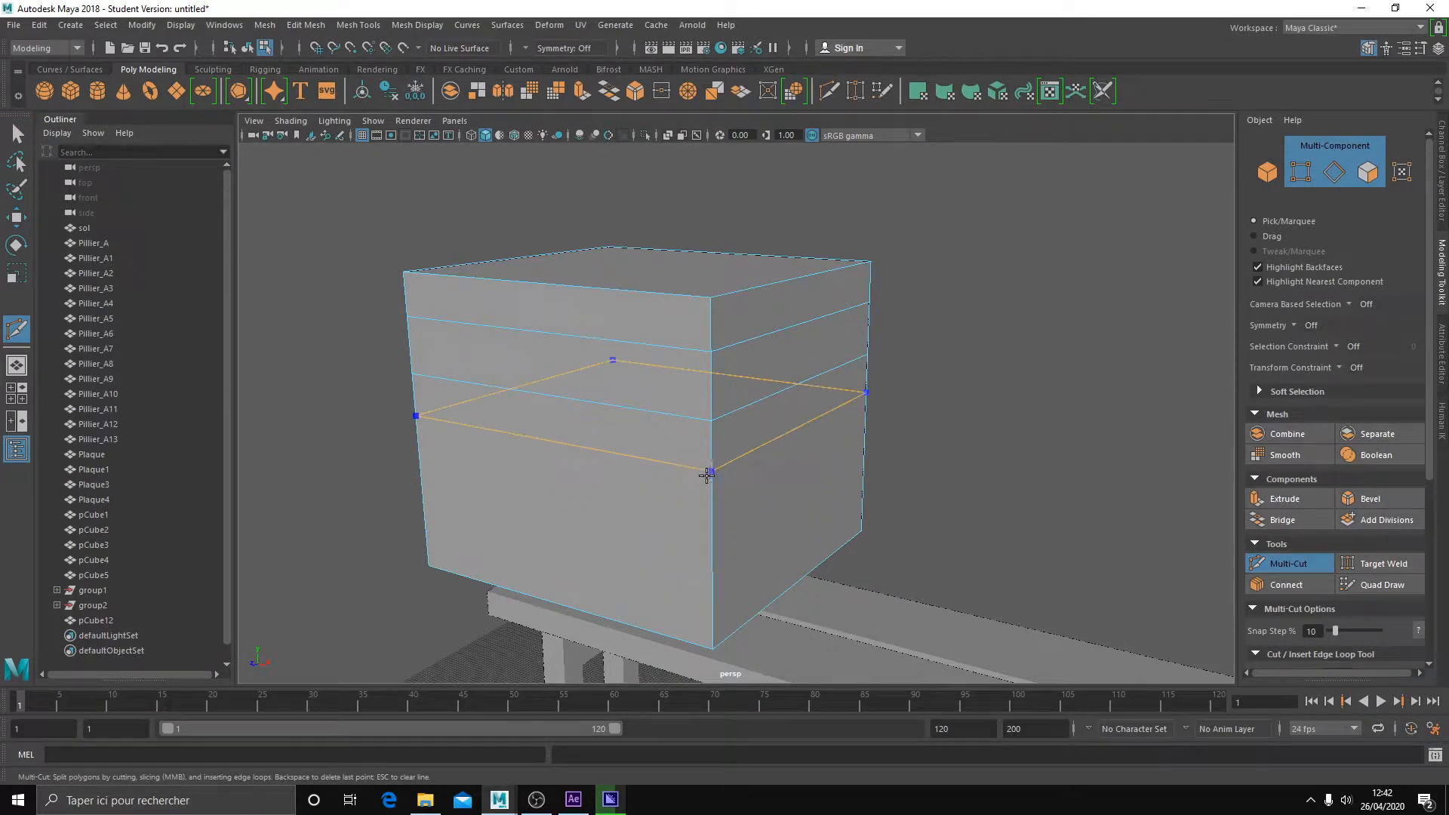
Try adding a vertical edge loop across the cube with Quad Draw, undo it and return to the Select tool.
click(1382, 585)
mouse_move(989, 551)
alt+mouse_down()
mouse_move(784, 542)
mouse_move(820, 566)
alt+mouse_up()
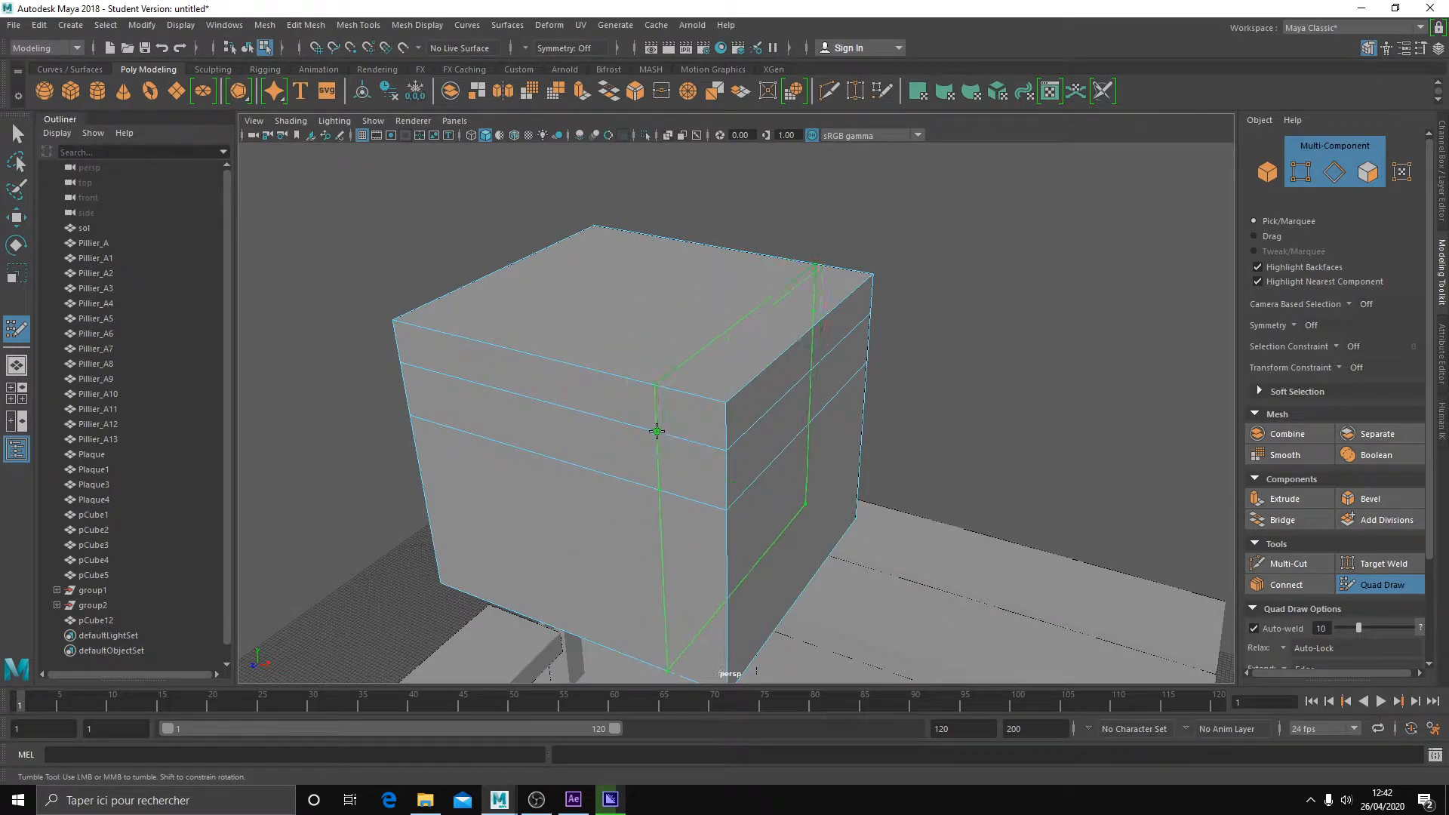
ctrl+click(551, 423)
mouse_move(728, 638)
alt+mouse_down()
mouse_move(888, 588)
mouse_move(754, 528)
mouse_move(647, 543)
mouse_move(770, 540)
mouse_move(696, 533)
alt+mouse_up()
key(ctrl+z)
key(ctrl+z)
key(q)
alt+drag(908, 524, 873, 546)
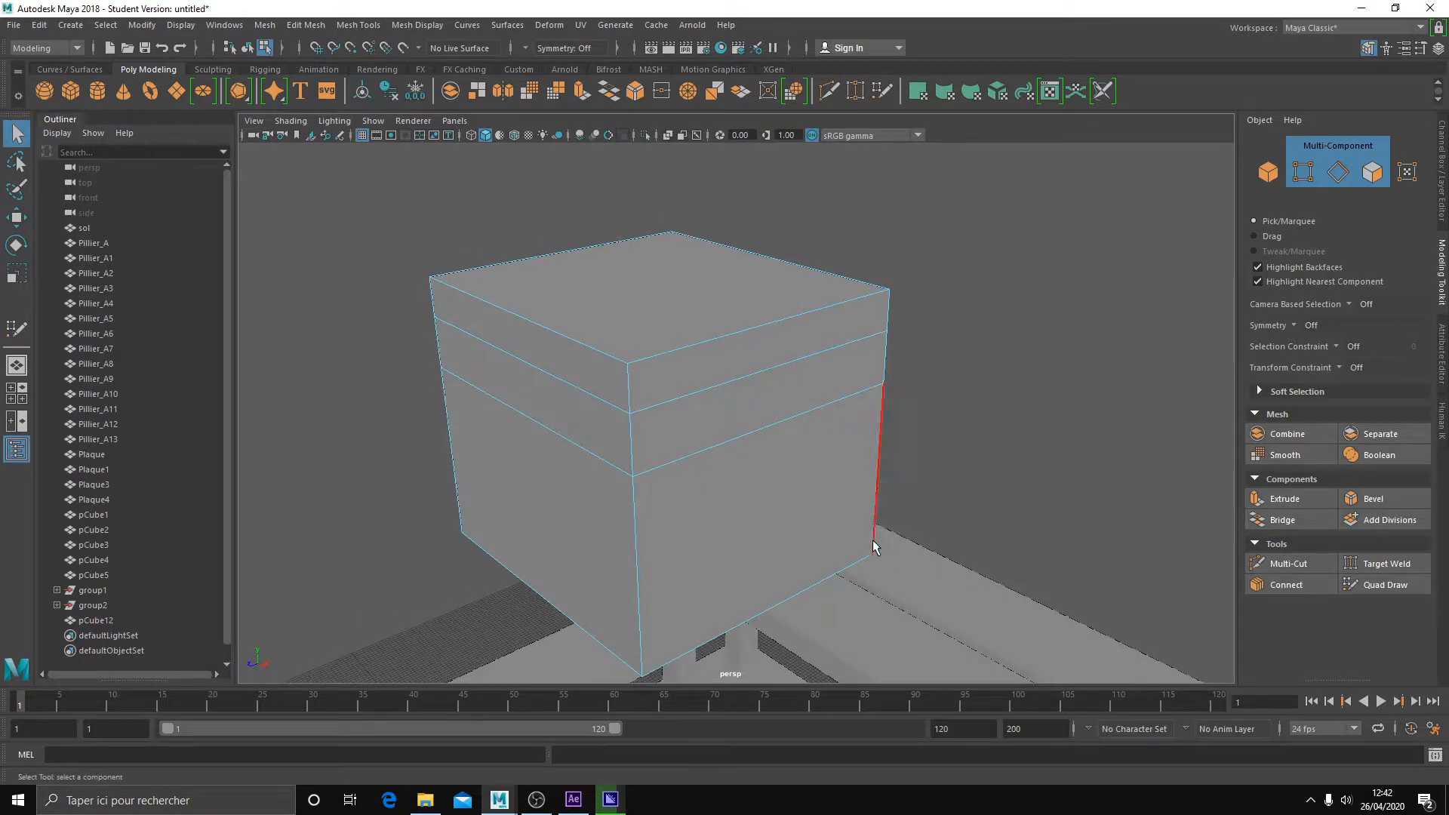
Switch to face selection and try picking individual side faces in the cube's upper bands.
click(1372, 175)
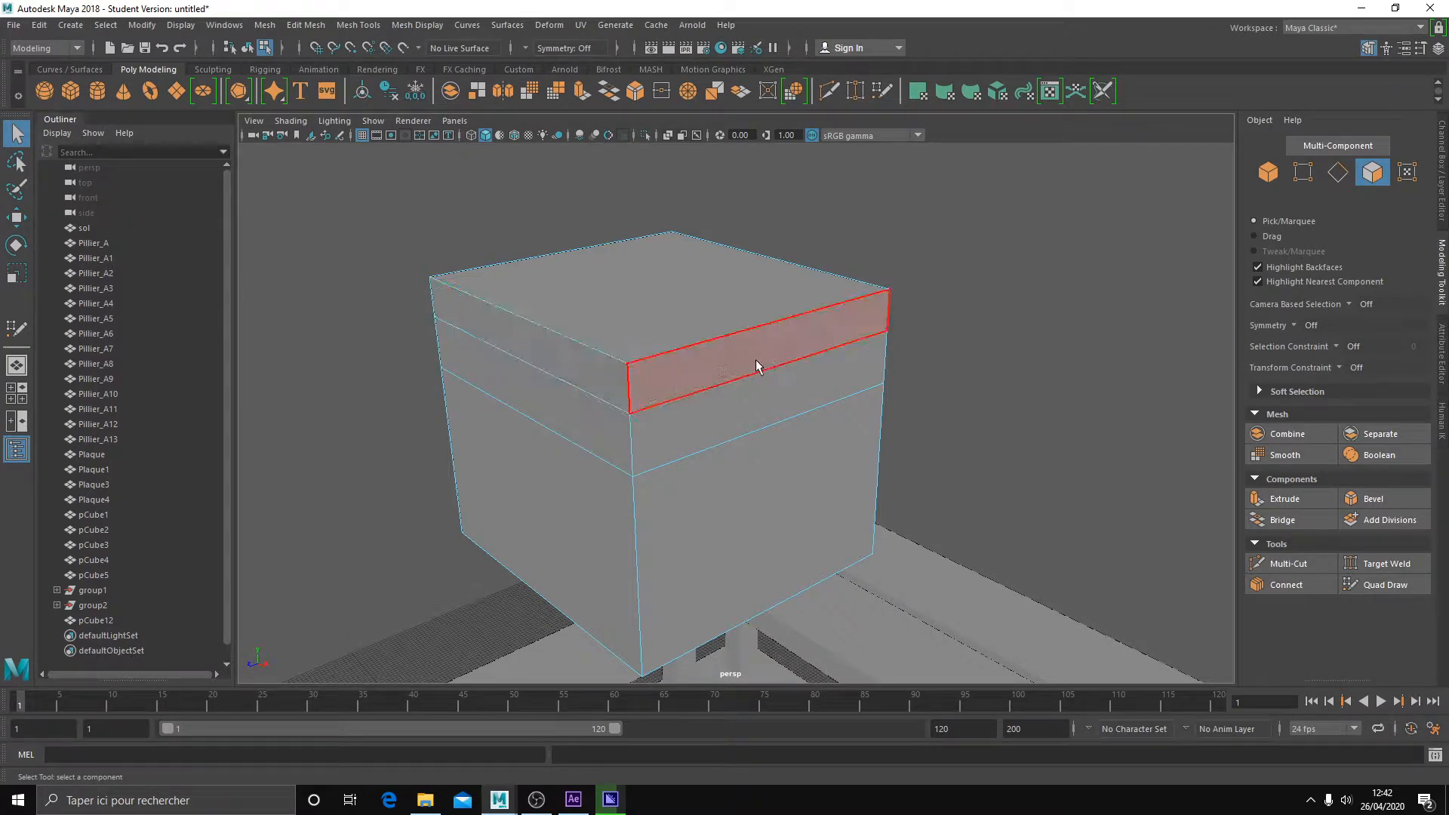
alt+drag(603, 377, 845, 385)
alt+drag(636, 400, 794, 338)
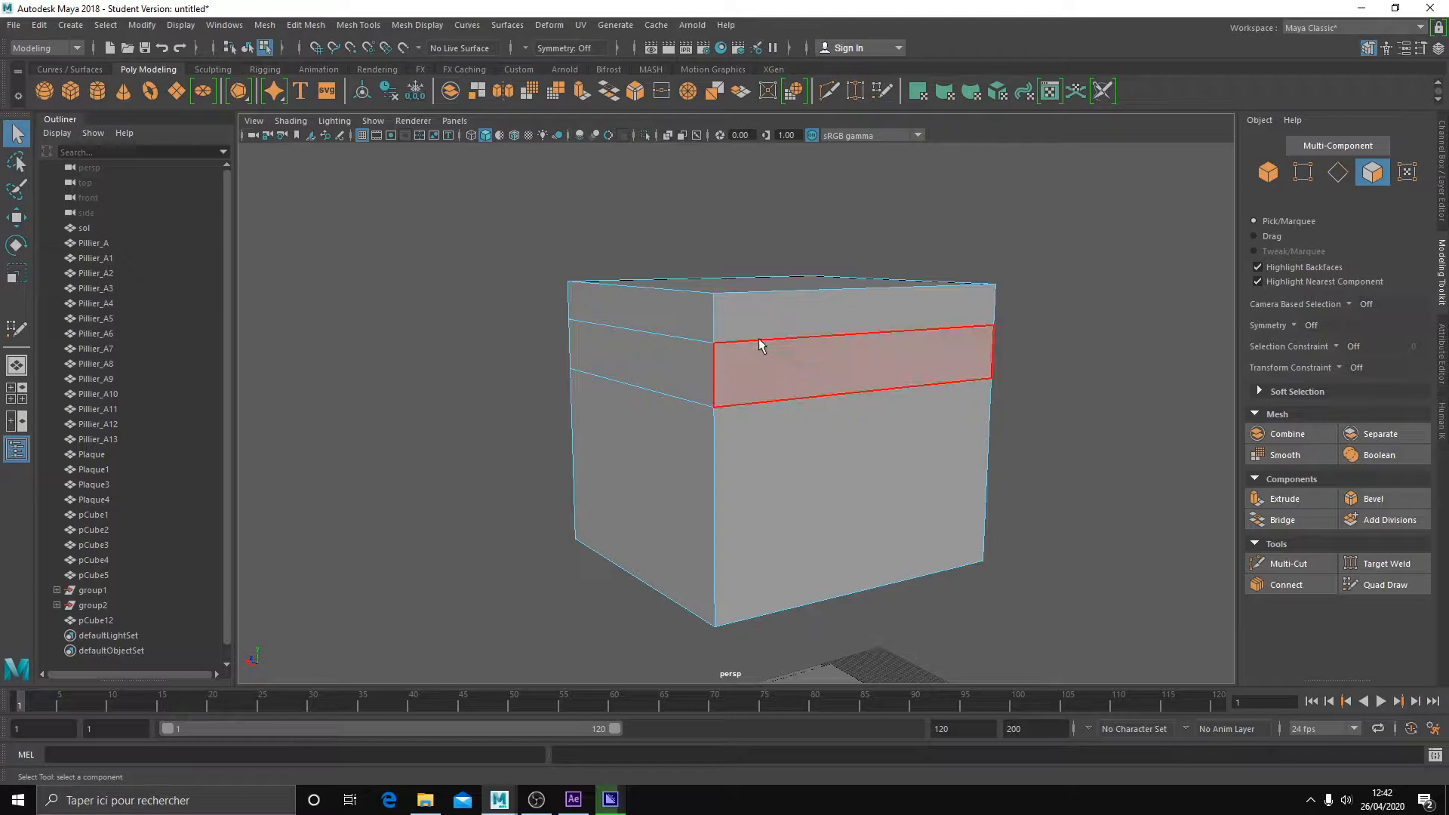
click(751, 324)
alt+drag(754, 324, 745, 388)
click(868, 337)
alt+drag(866, 400, 737, 407)
click(809, 363)
click(618, 400)
alt+drag(618, 400, 804, 402)
Select the four side faces of the cube's middle band one by one.
click(759, 371)
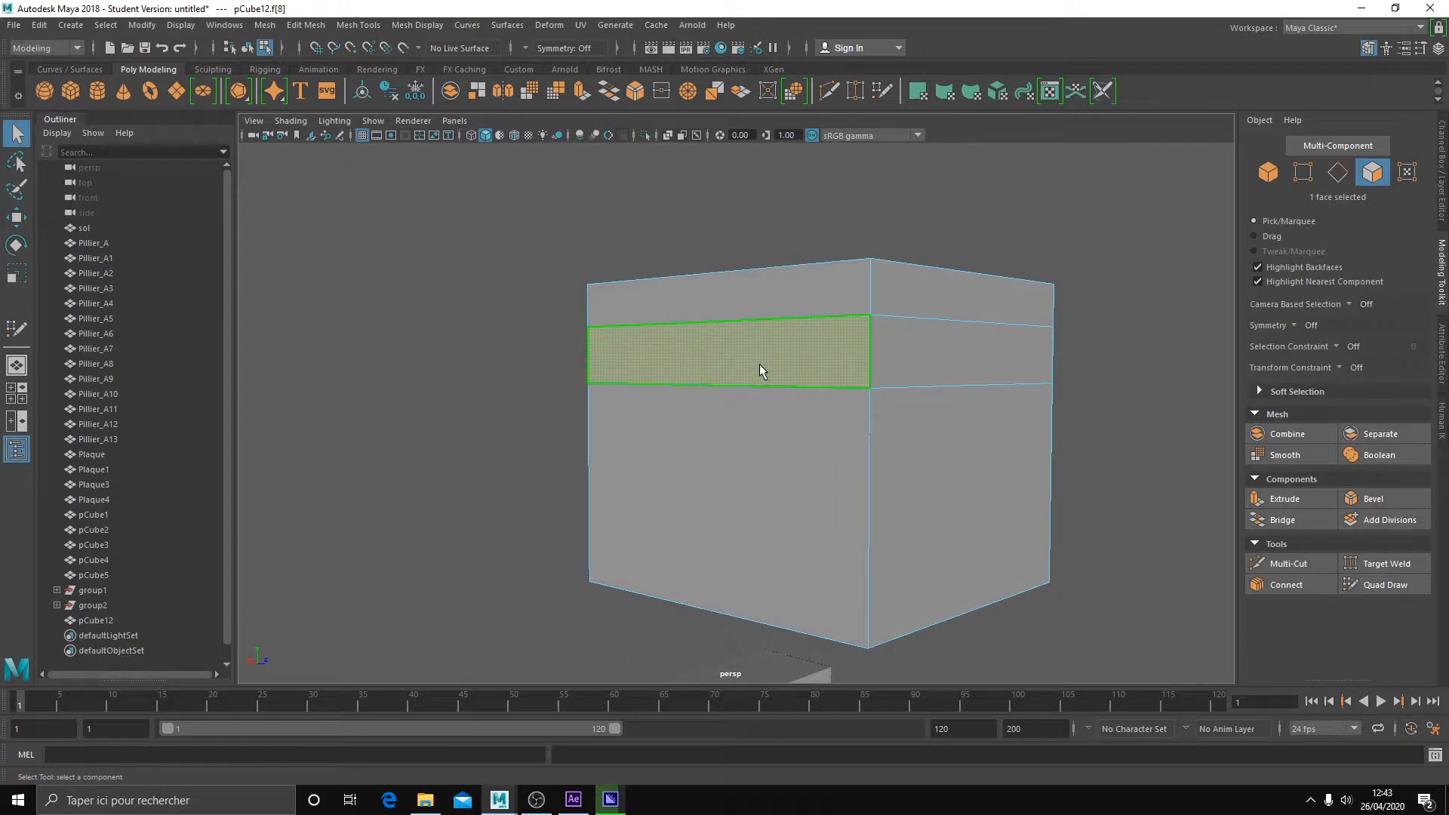
alt+drag(753, 368, 905, 411)
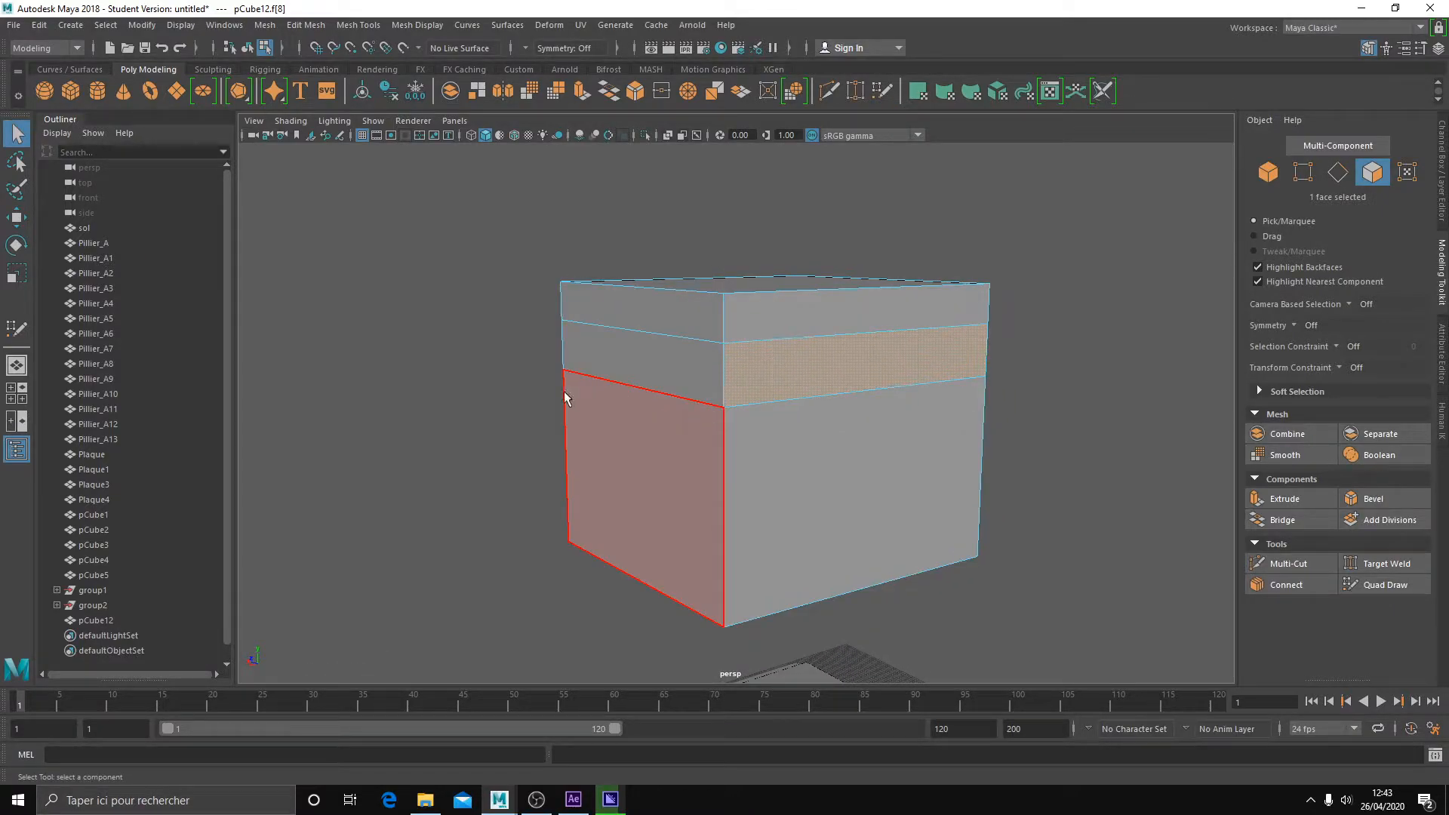
alt+drag(551, 390, 694, 396)
shift+click(729, 382)
alt+drag(534, 365, 671, 370)
shift+click(607, 364)
alt+drag(459, 385, 739, 432)
shift+click(617, 403)
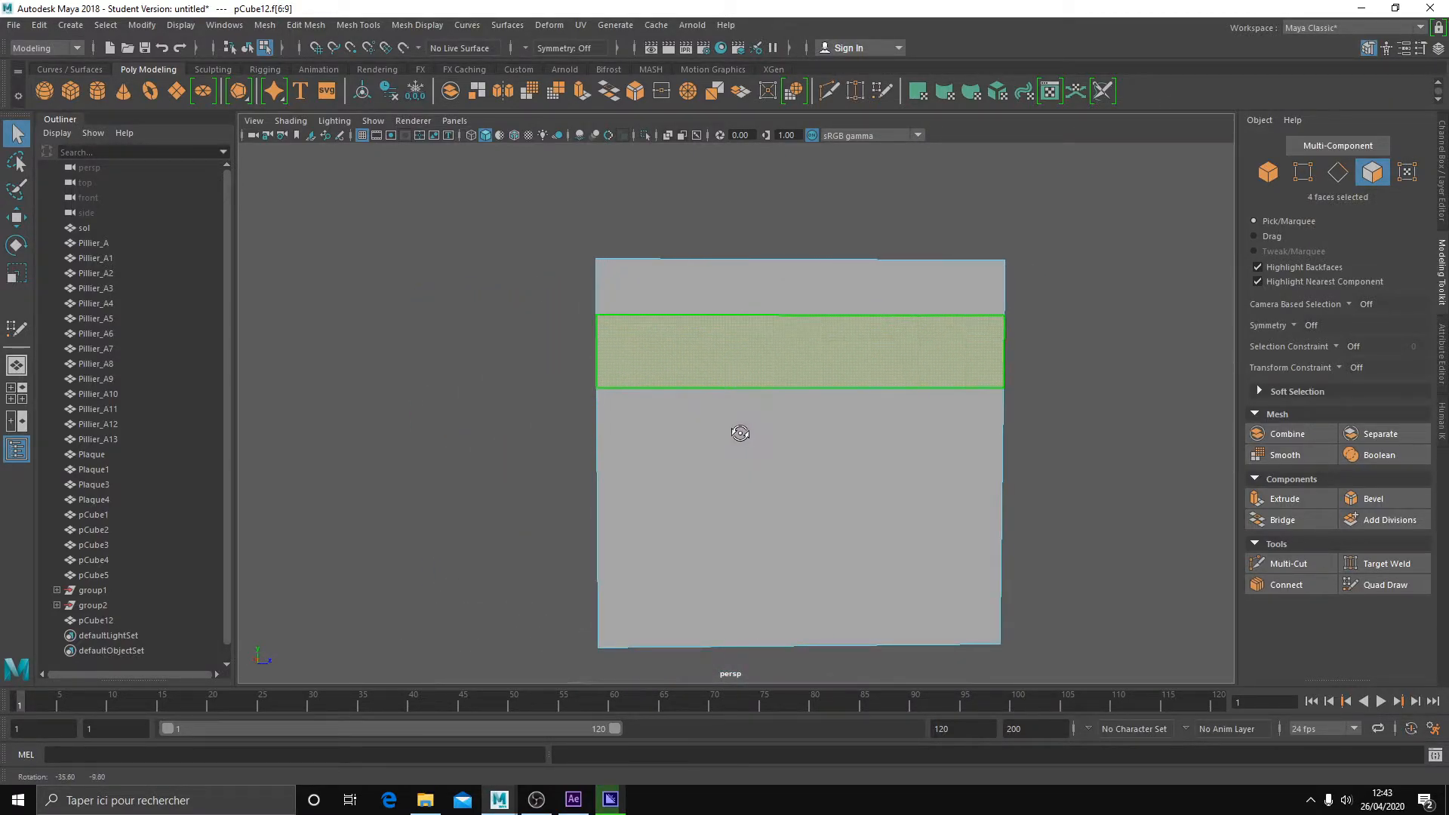
Clear the selection, pick one middle-band face and extend the selection around the whole band from its neighbour.
click(573, 358)
drag(572, 353, 1081, 356)
alt+drag(1081, 356, 975, 365)
click(975, 366)
click(626, 388)
alt+drag(518, 408, 565, 427)
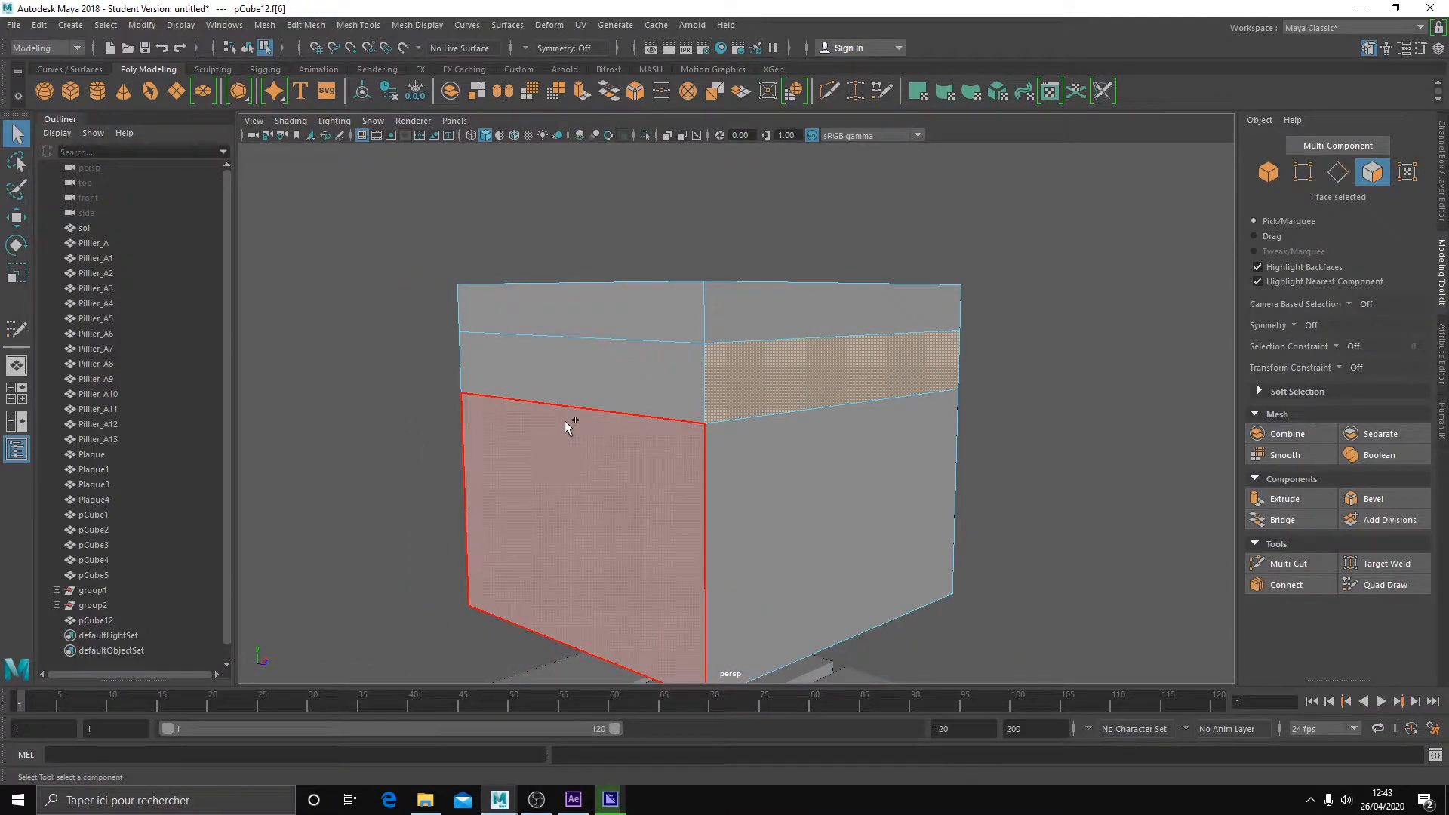
shift+double_click(646, 379)
Select two neighbouring side faces below the cube's upper band.
alt+drag(579, 402, 731, 430)
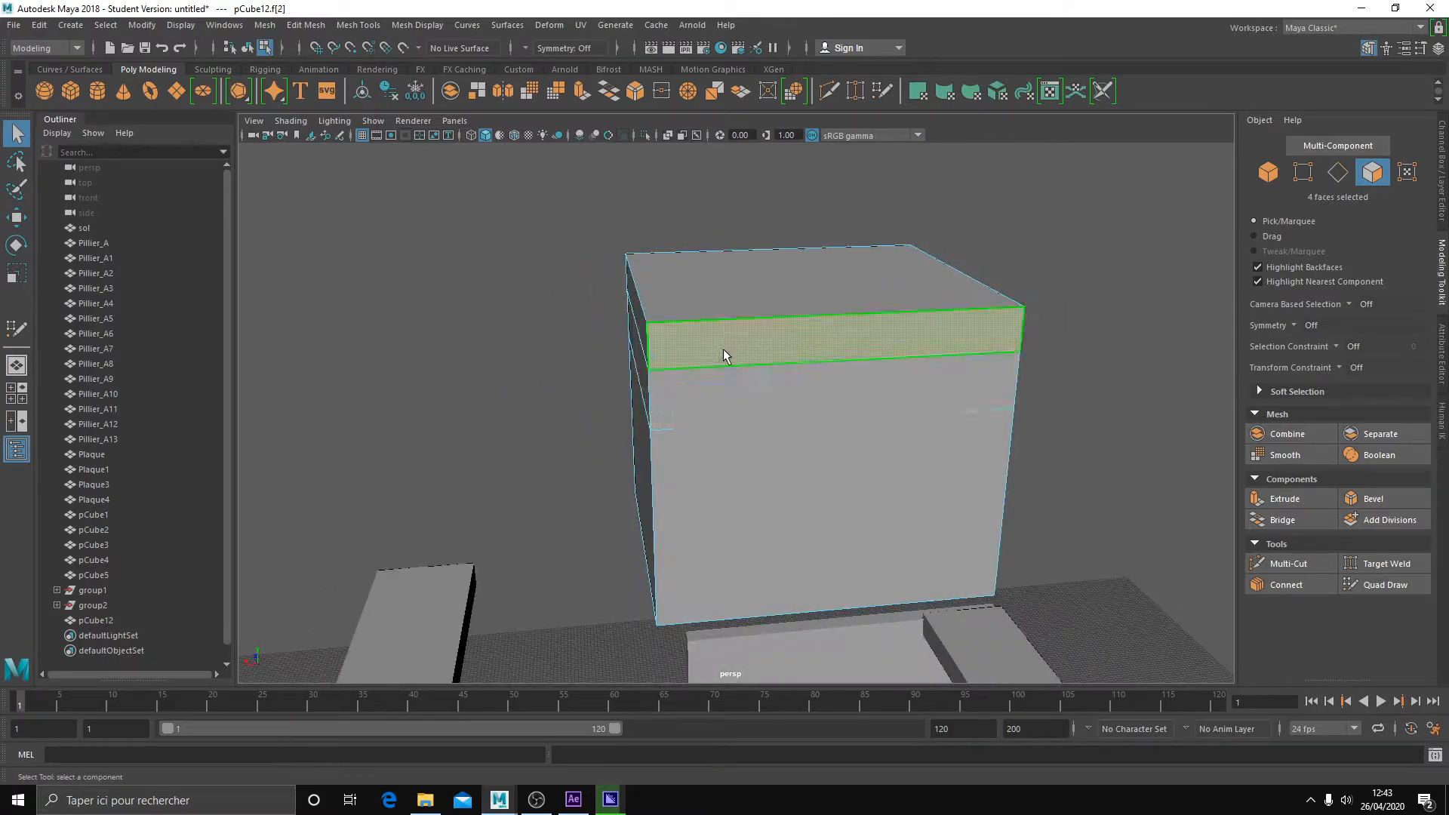
alt+drag(724, 355, 660, 343)
alt+drag(692, 394, 687, 505)
click(696, 507)
click(656, 489)
shift+click(495, 495)
Select the four side faces of the cube's top band and extrude them outward with a thickness of 36.2.
click(609, 370)
shift+click(498, 355)
alt+drag(495, 382, 733, 391)
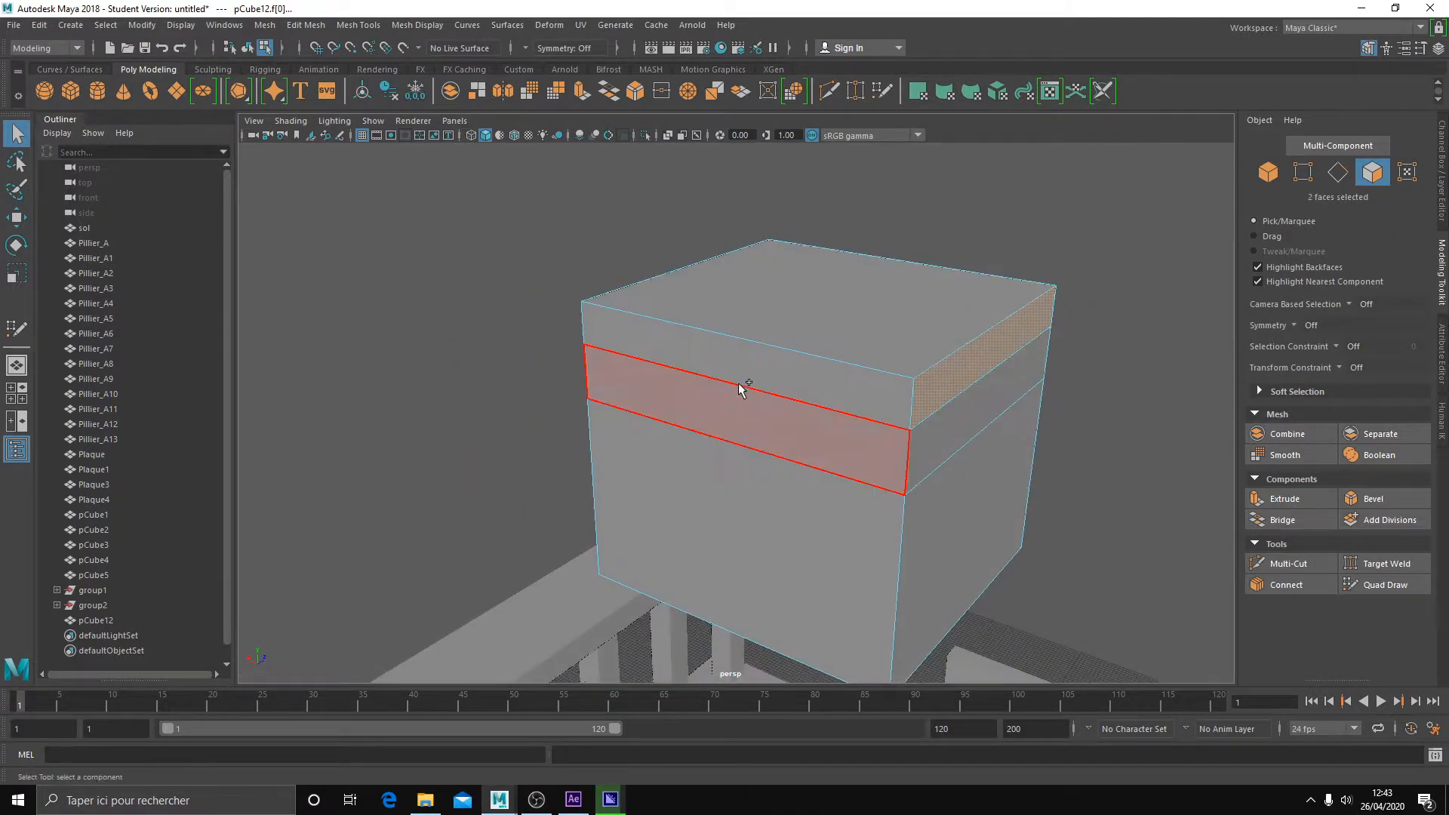
shift+click(701, 358)
alt+drag(614, 390, 789, 392)
shift+click(707, 334)
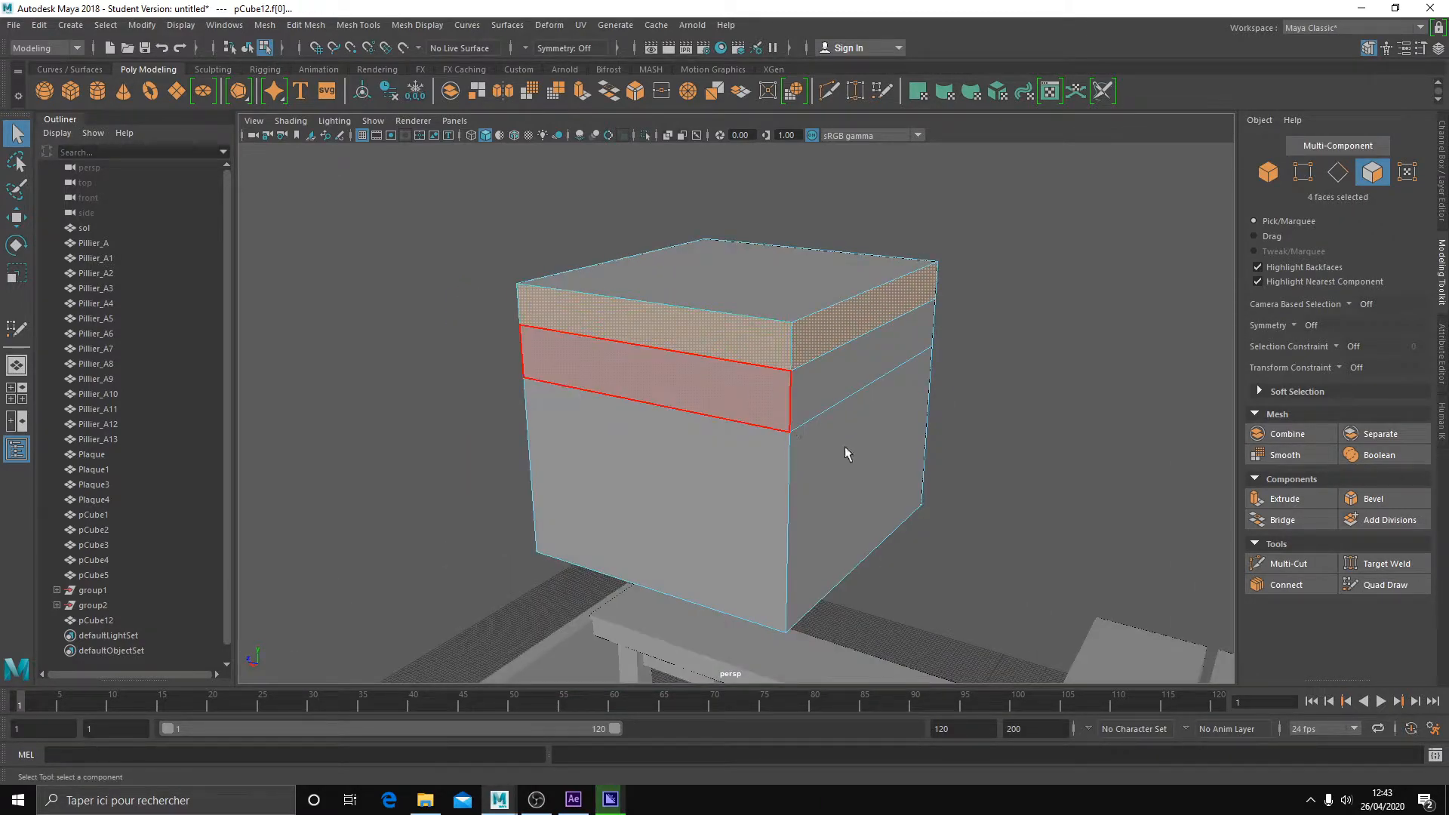
click(1290, 504)
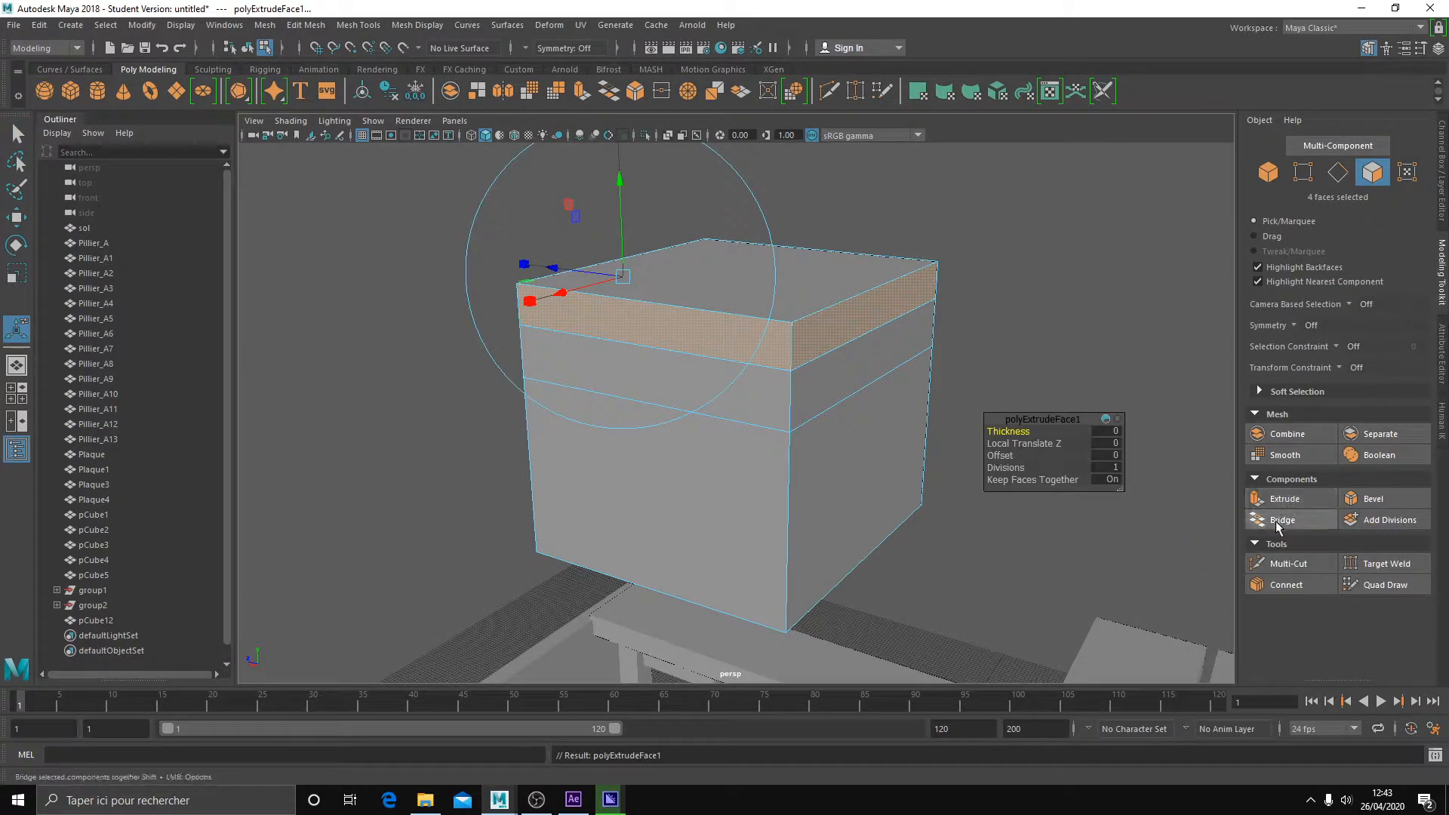
alt+drag(868, 502, 967, 566)
drag(1023, 419, 1026, 372)
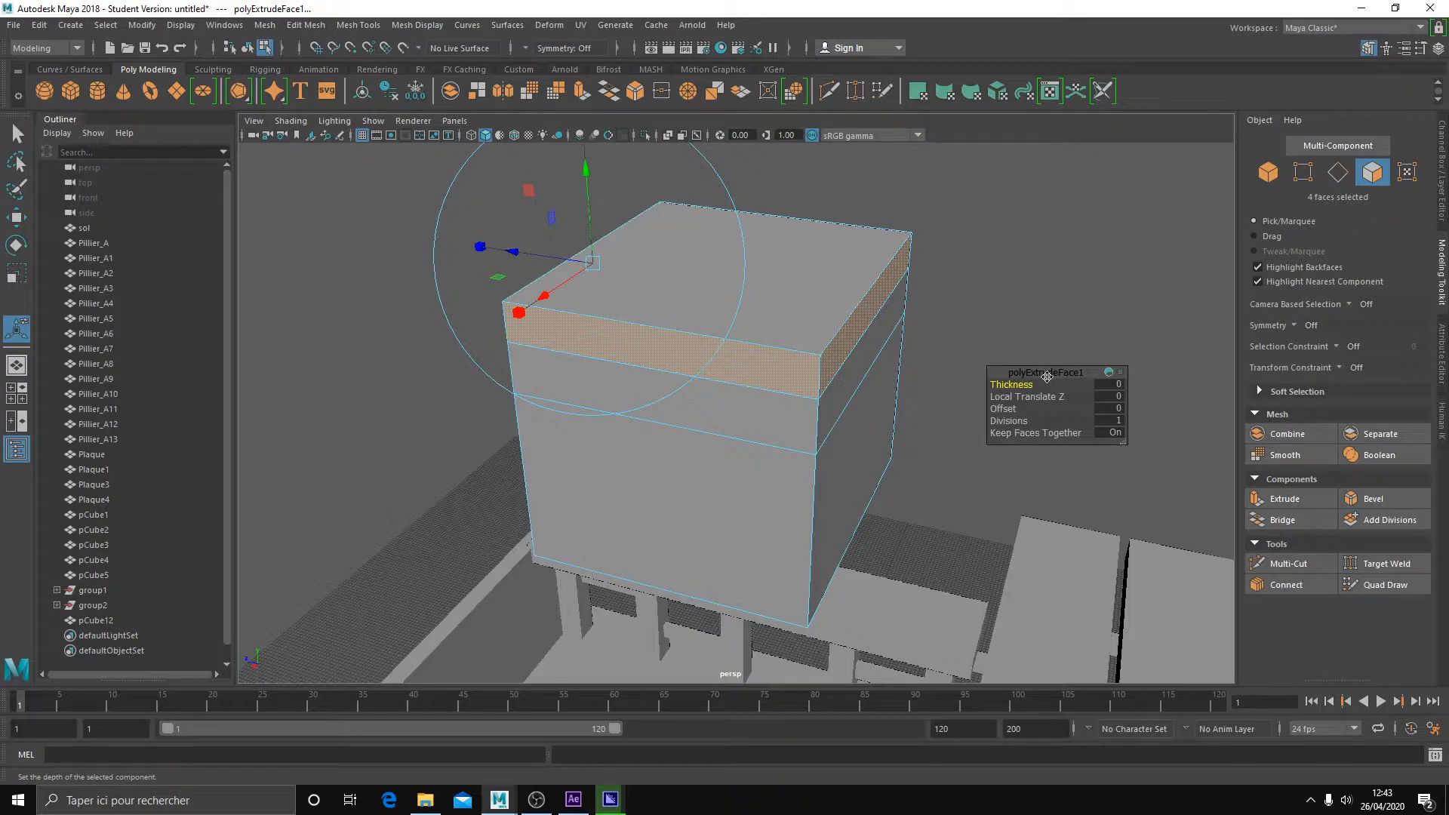
click(1022, 396)
click(1003, 409)
click(1019, 386)
middle_drag(1032, 386, 1253, 469)
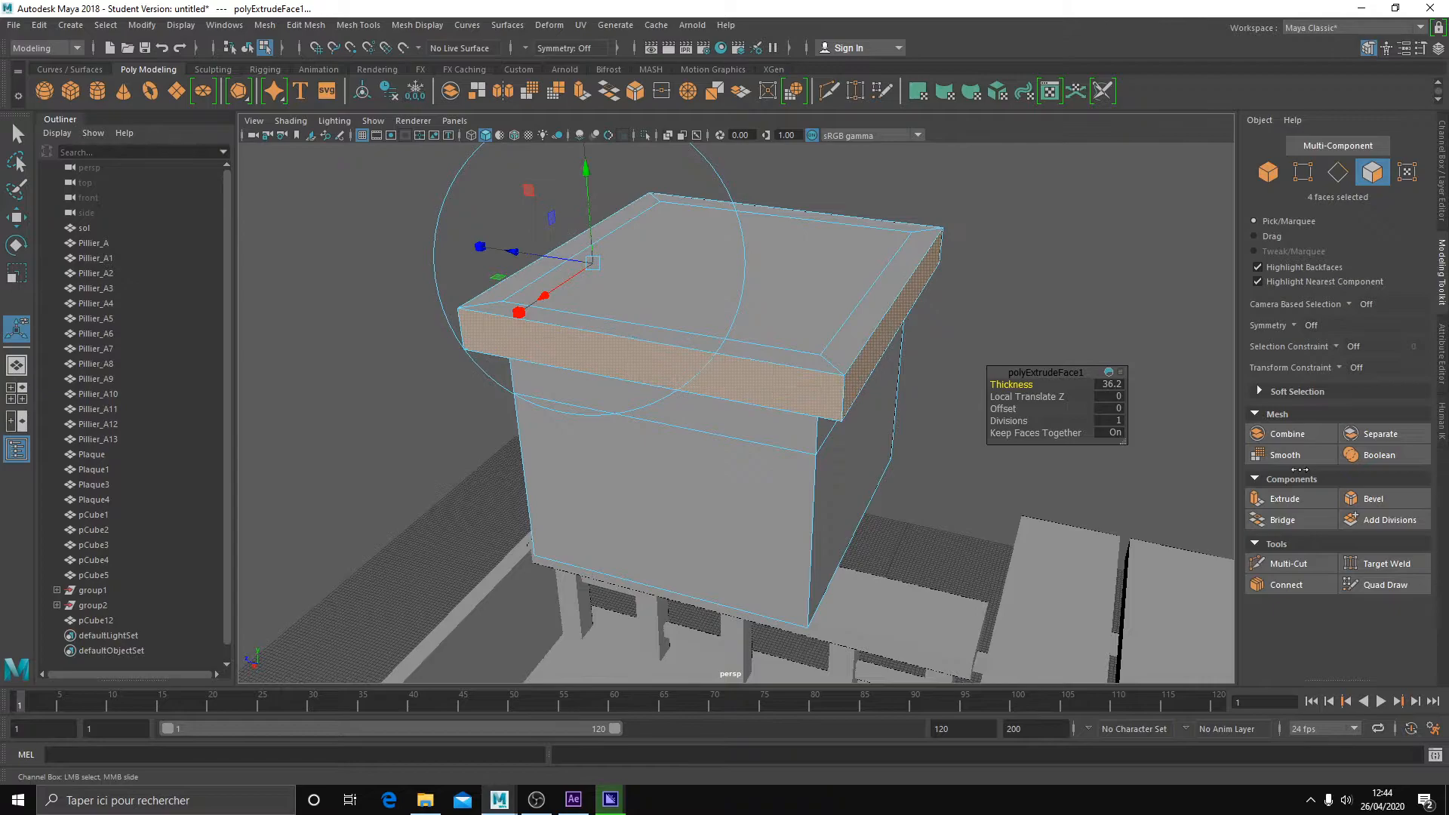
click(1064, 319)
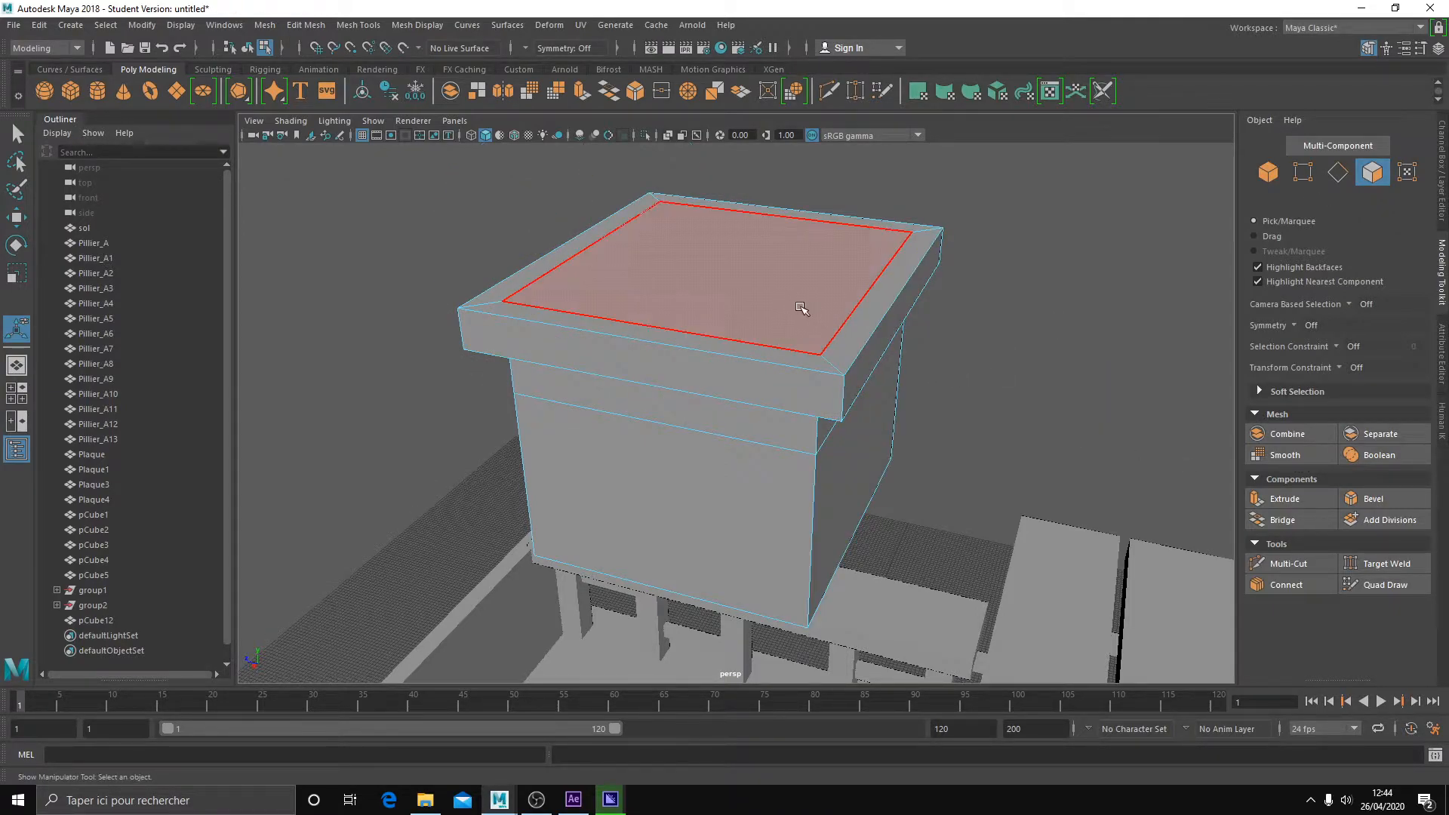
Select the cube's top face and extrude it upward with a thickness of 49.6.
click(800, 307)
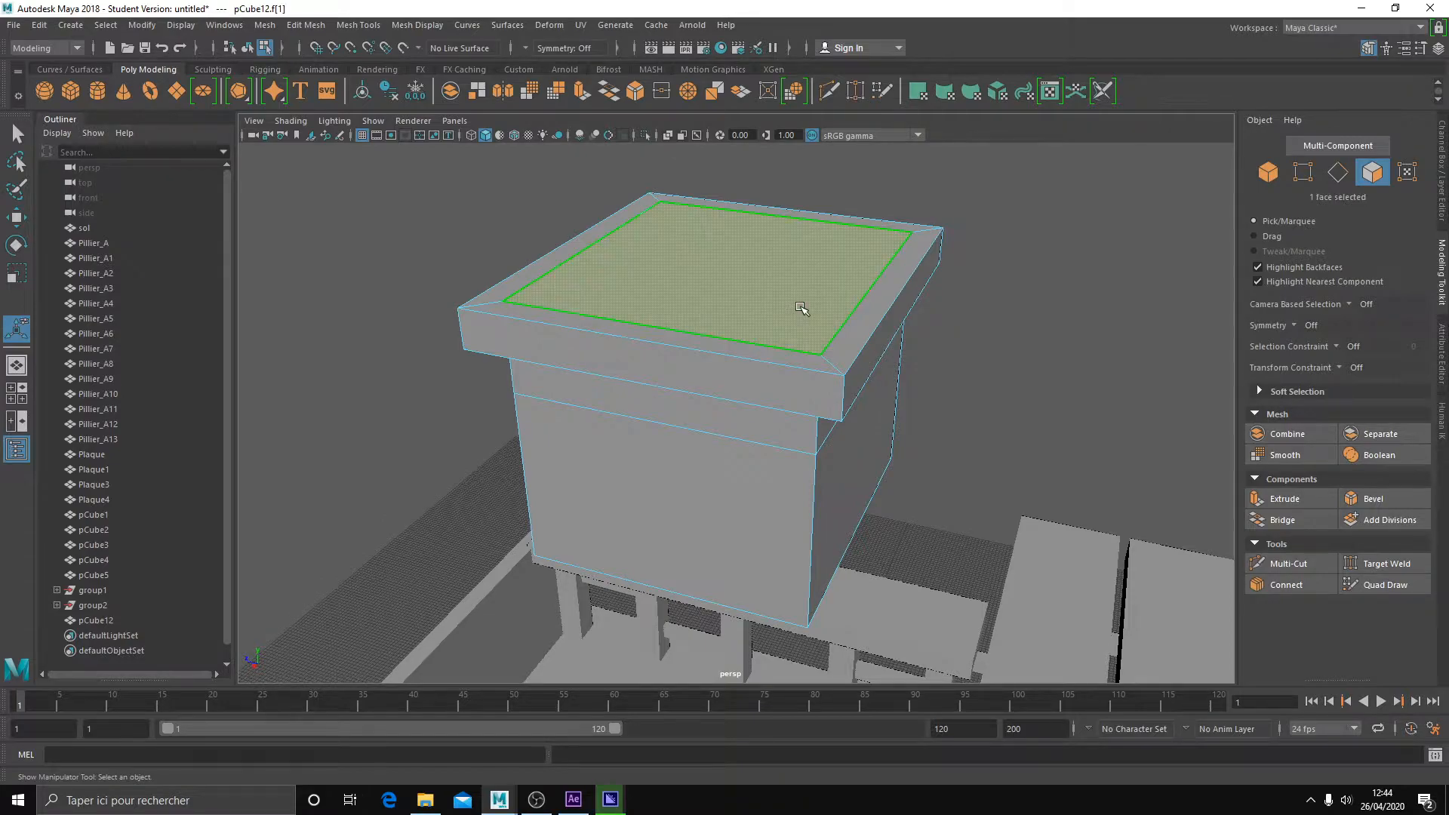
click(1298, 500)
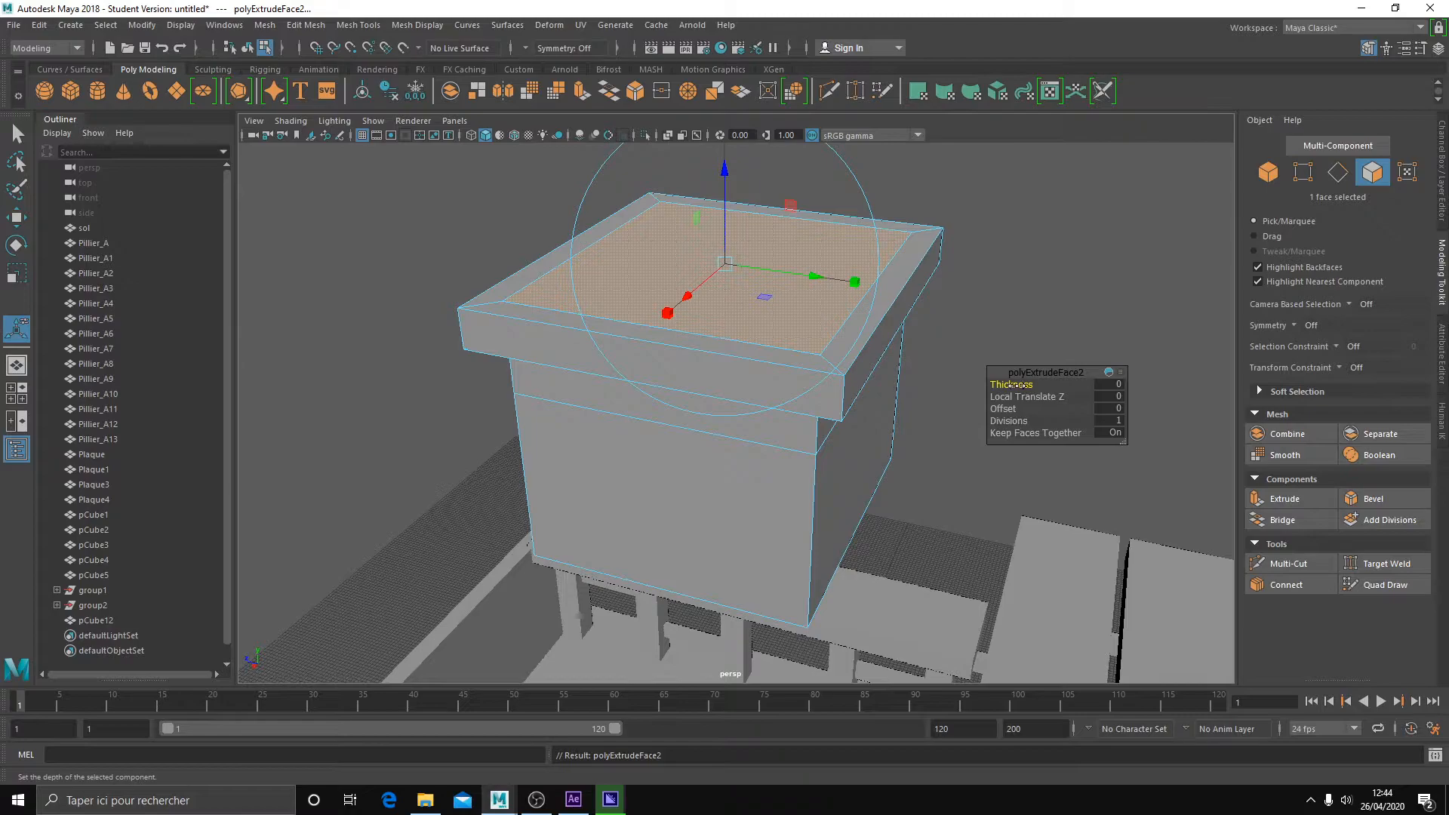
drag(1011, 384, 1170, 398)
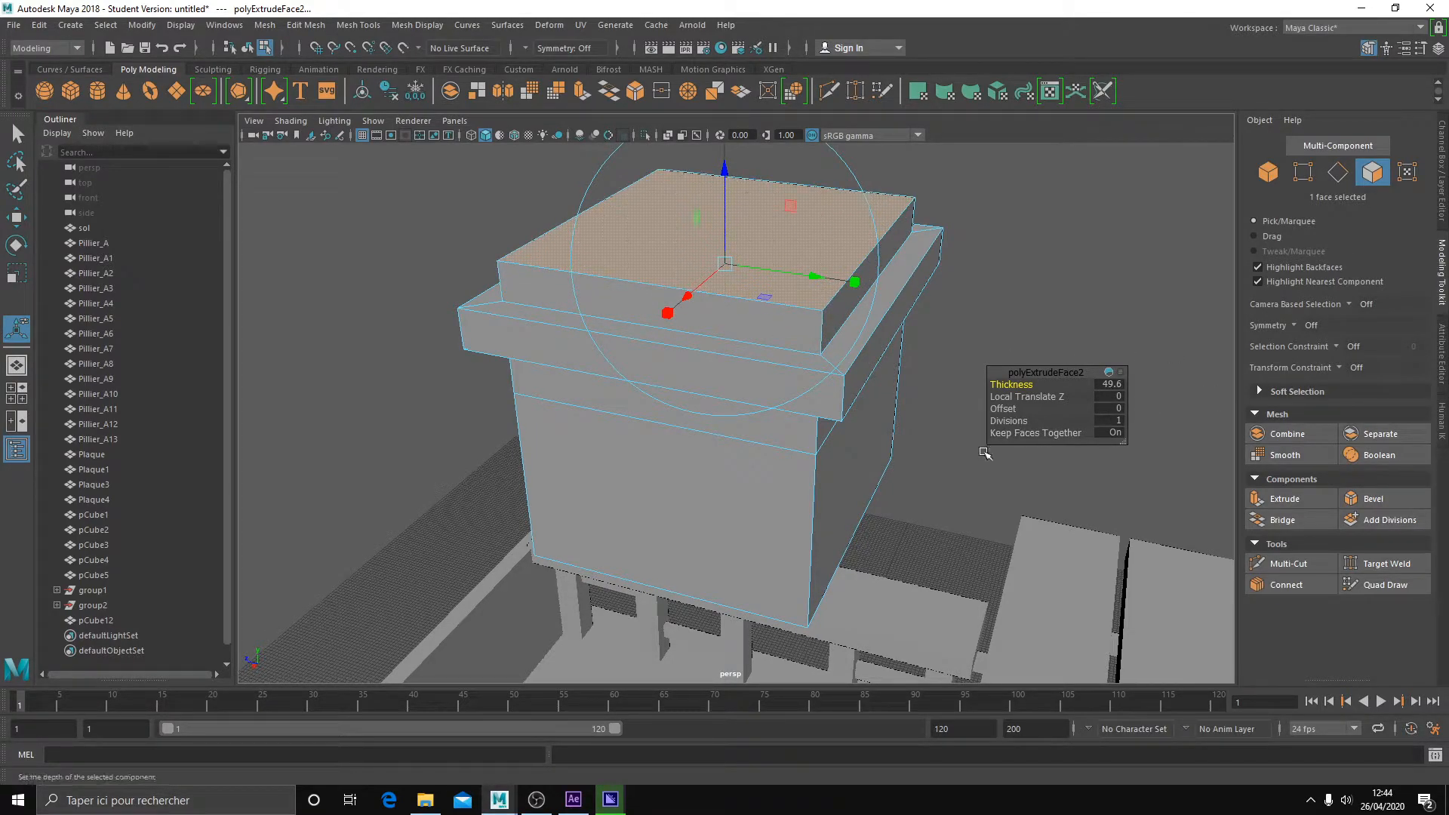
Try extruding a single lower side face with a Local Translate Z of 219.65, and undo the extrusion.
alt+drag(985, 451, 835, 495)
click(834, 495)
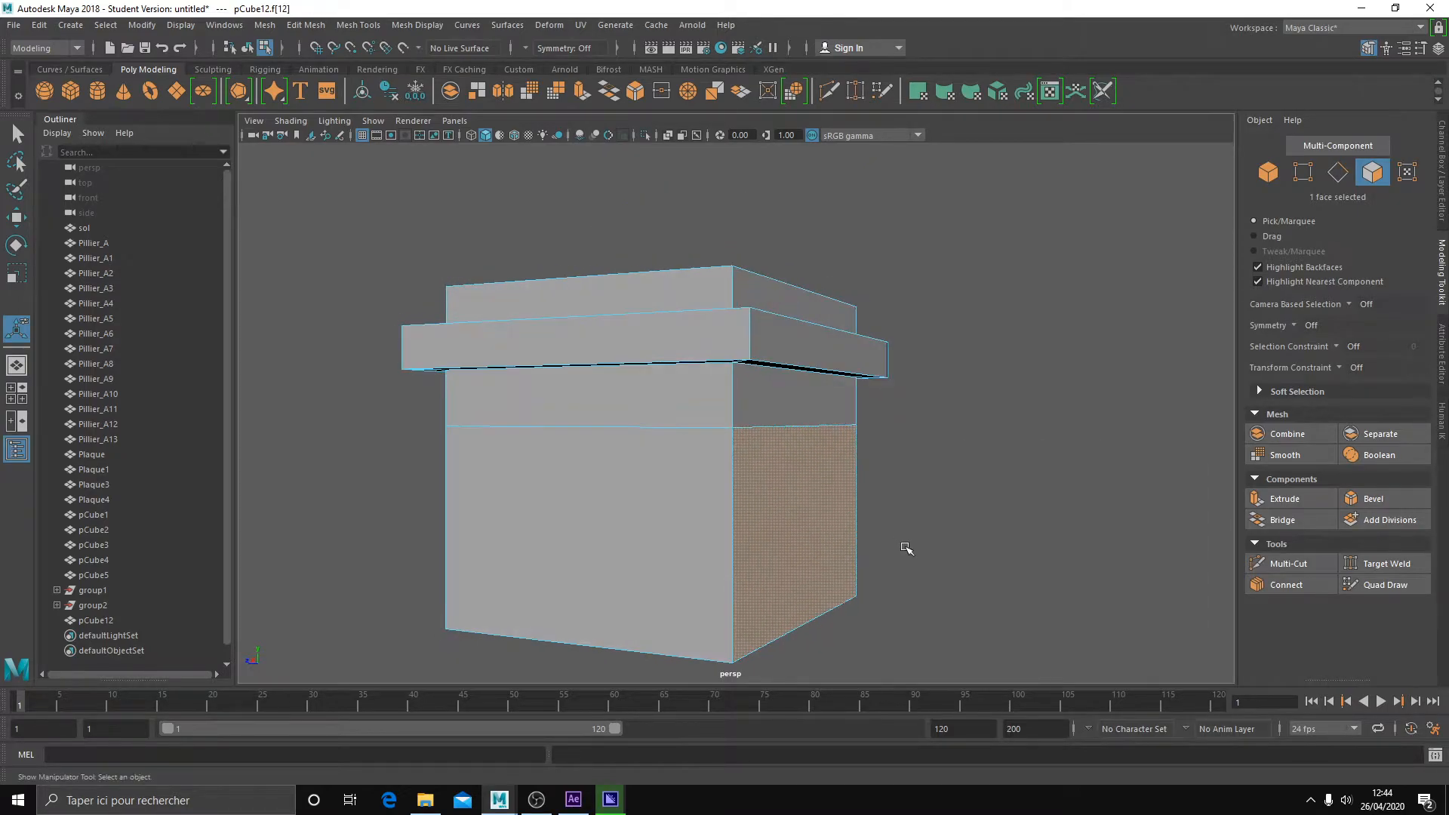
alt+middle_drag(904, 546, 839, 544)
click(1284, 498)
alt+drag(1035, 539, 1032, 595)
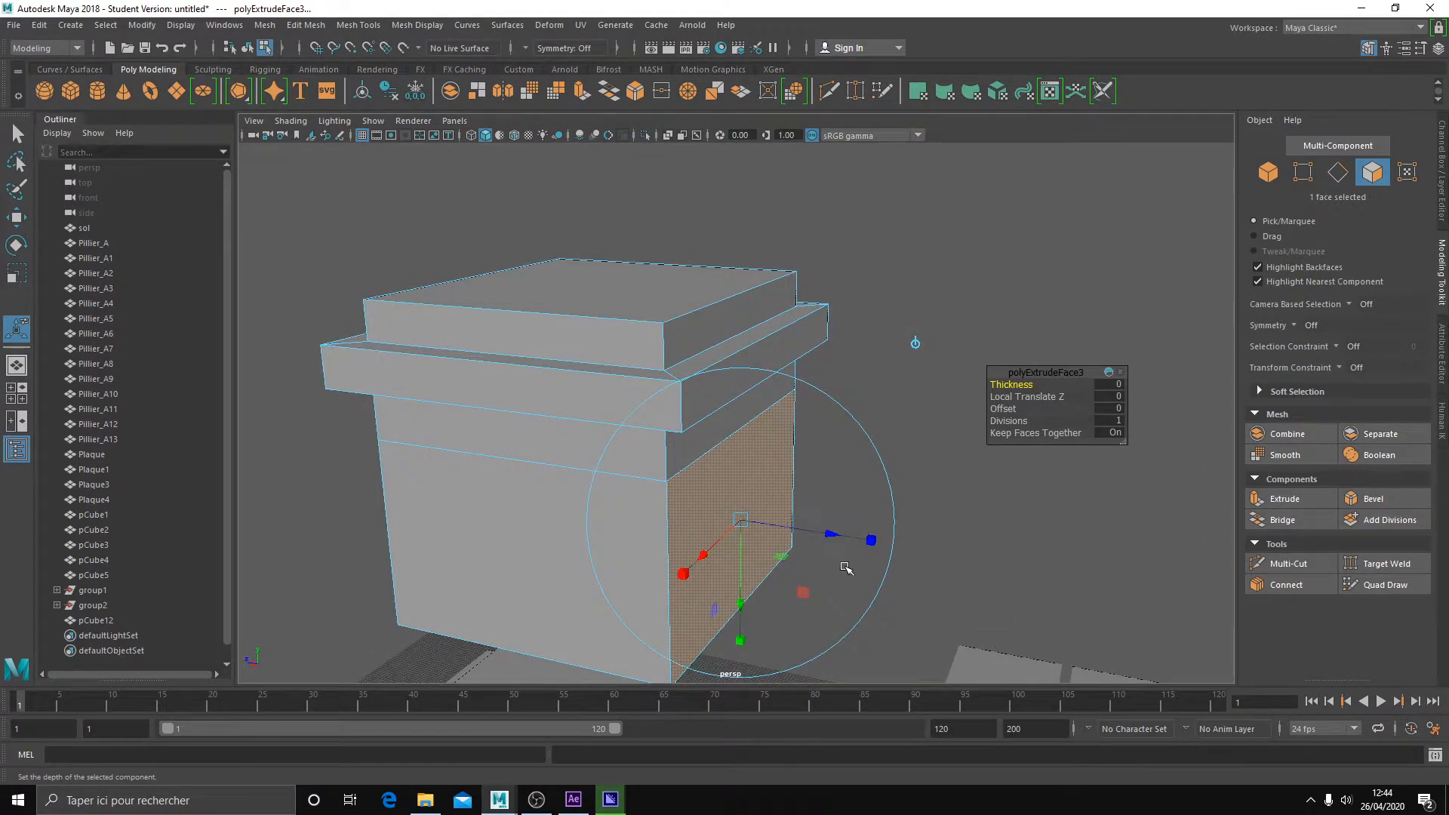
drag(805, 534, 1051, 470)
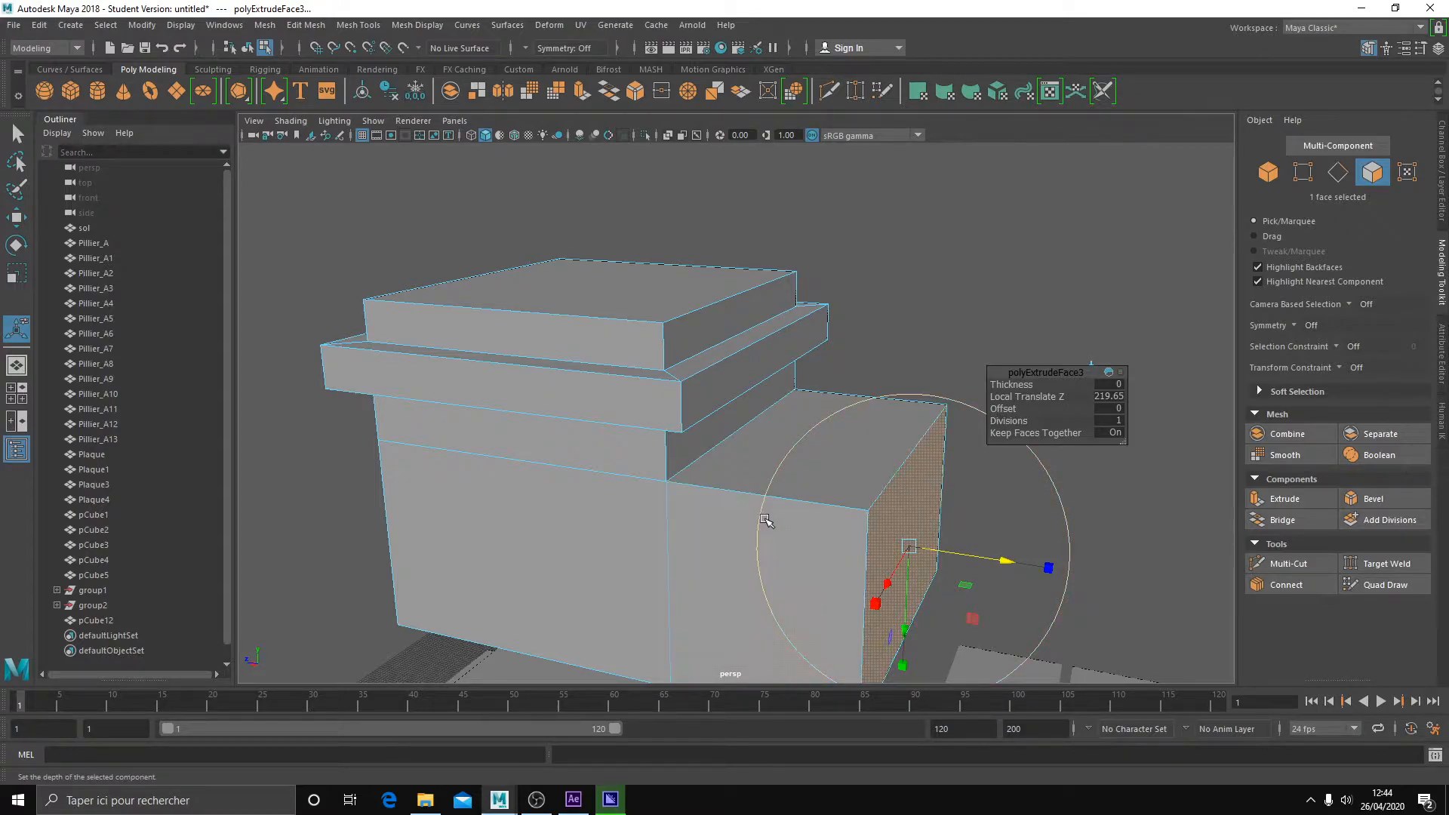
key(ctrl+z)
key(ctrl+z)
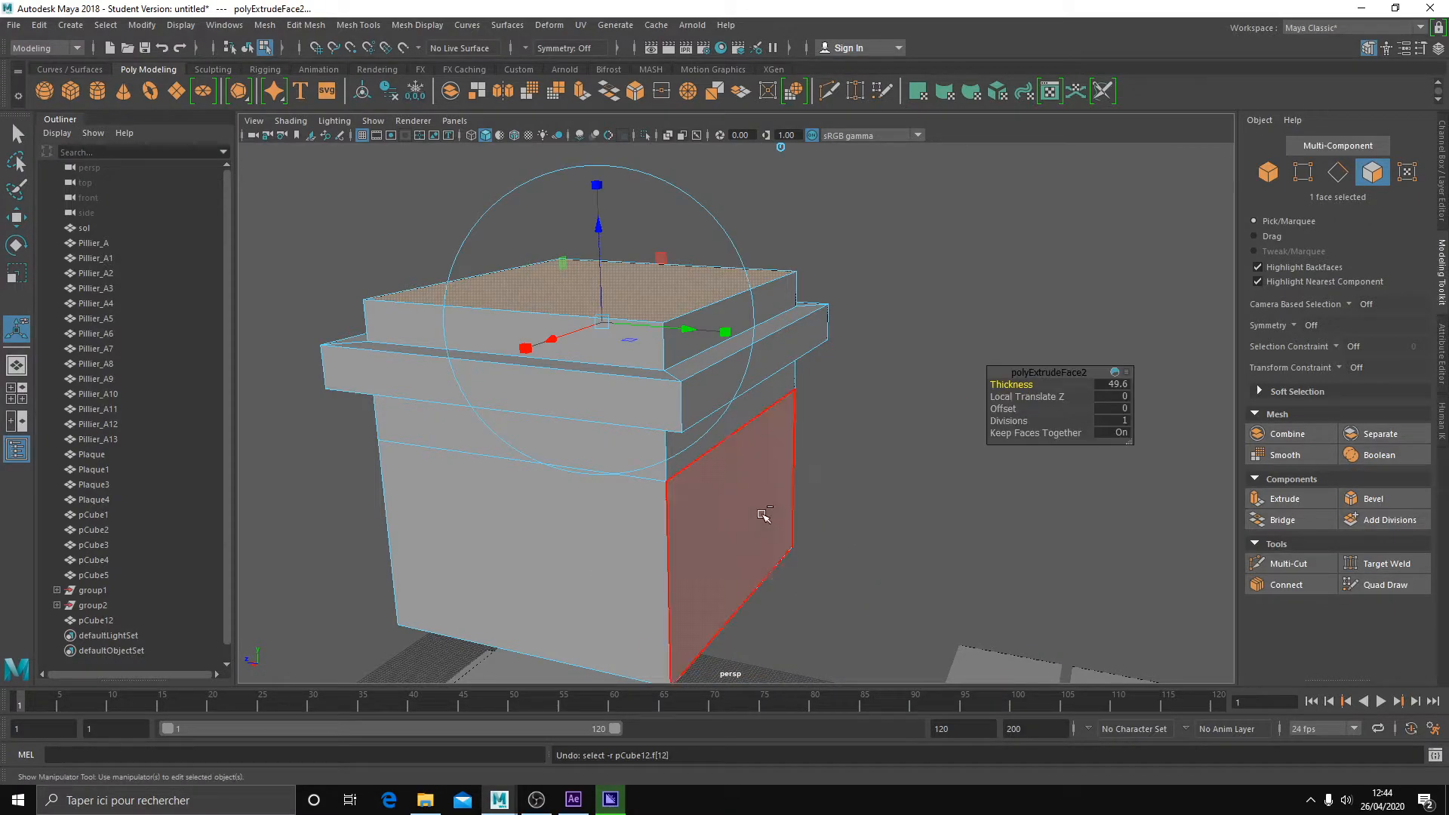
Select the loop of four lower side faces and extrude it outward with a Local Translate Z of 54.42.
click(720, 521)
shift+double_click(530, 526)
alt+drag(507, 561, 649, 562)
alt+middle_drag(649, 562, 724, 505)
alt+drag(725, 505, 597, 445)
click(1284, 498)
drag(488, 433, 438, 451)
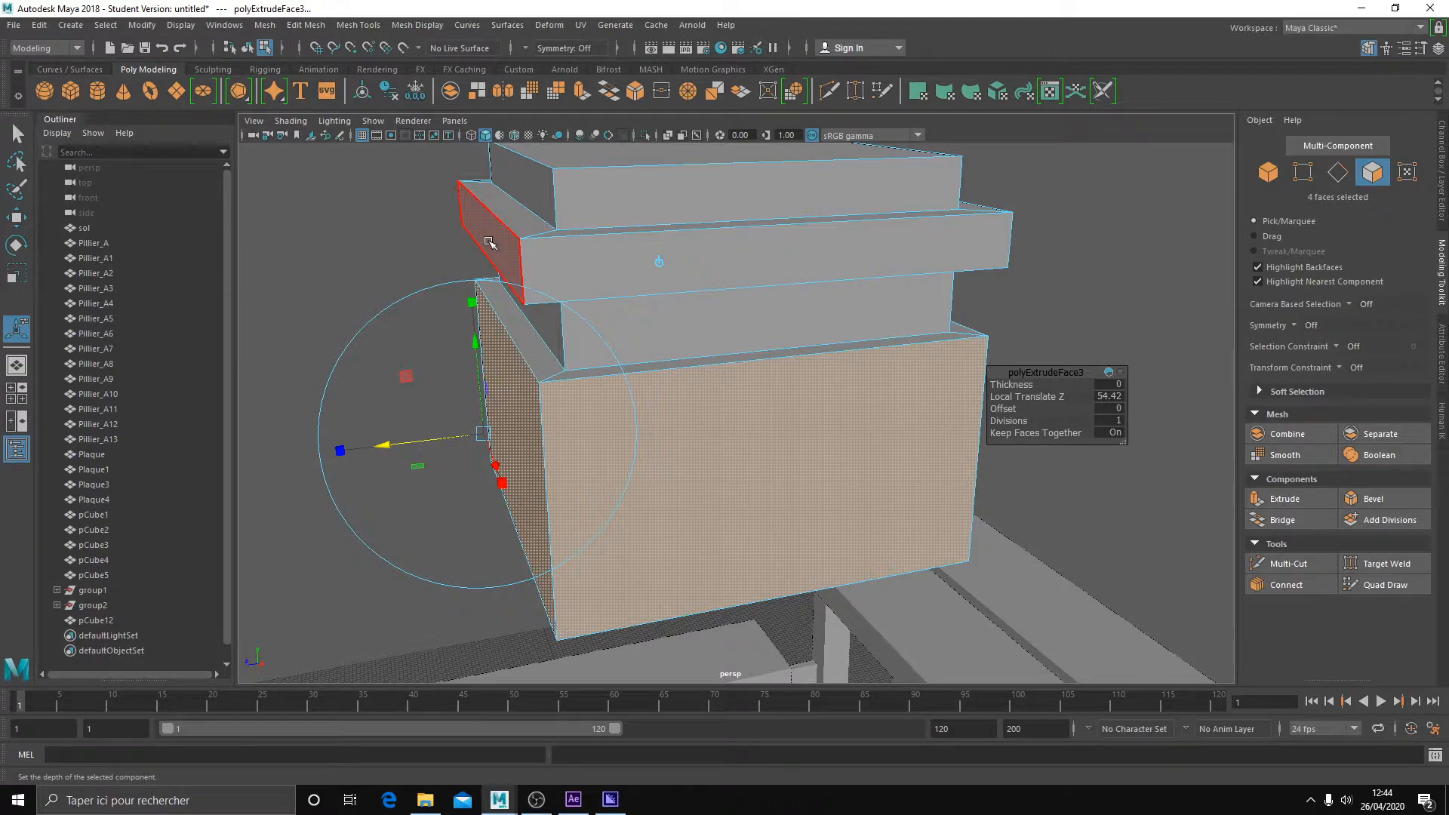
alt+drag(491, 241, 695, 249)
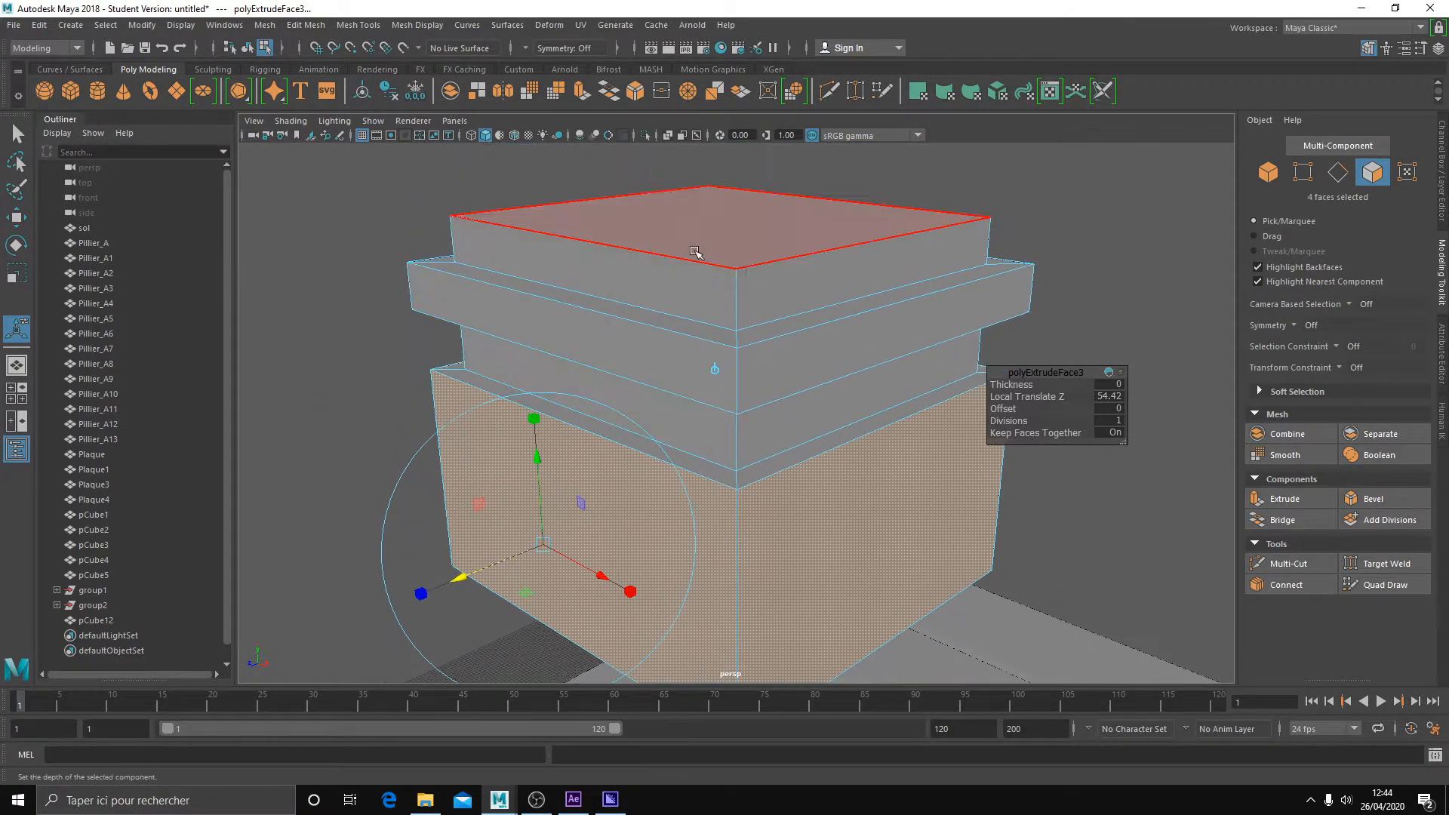
click(669, 219)
alt+drag(678, 316, 691, 361)
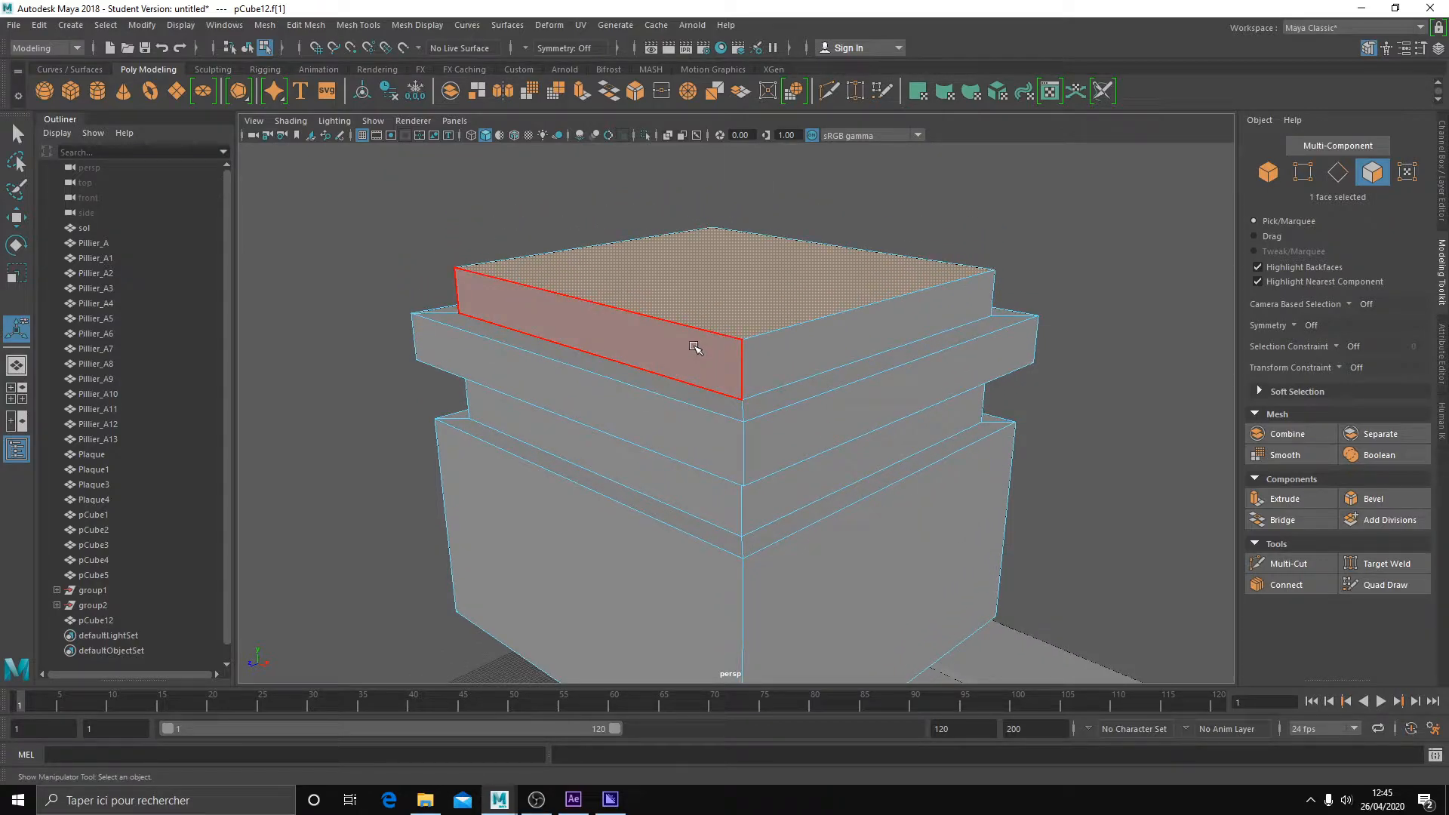
Reselect the four lower side faces, extrude them outward with a Local Translate Z of 62.9, and undo the sideways shift.
click(643, 591)
alt+middle_drag(808, 540, 761, 498)
click(759, 498)
shift+double_click(640, 496)
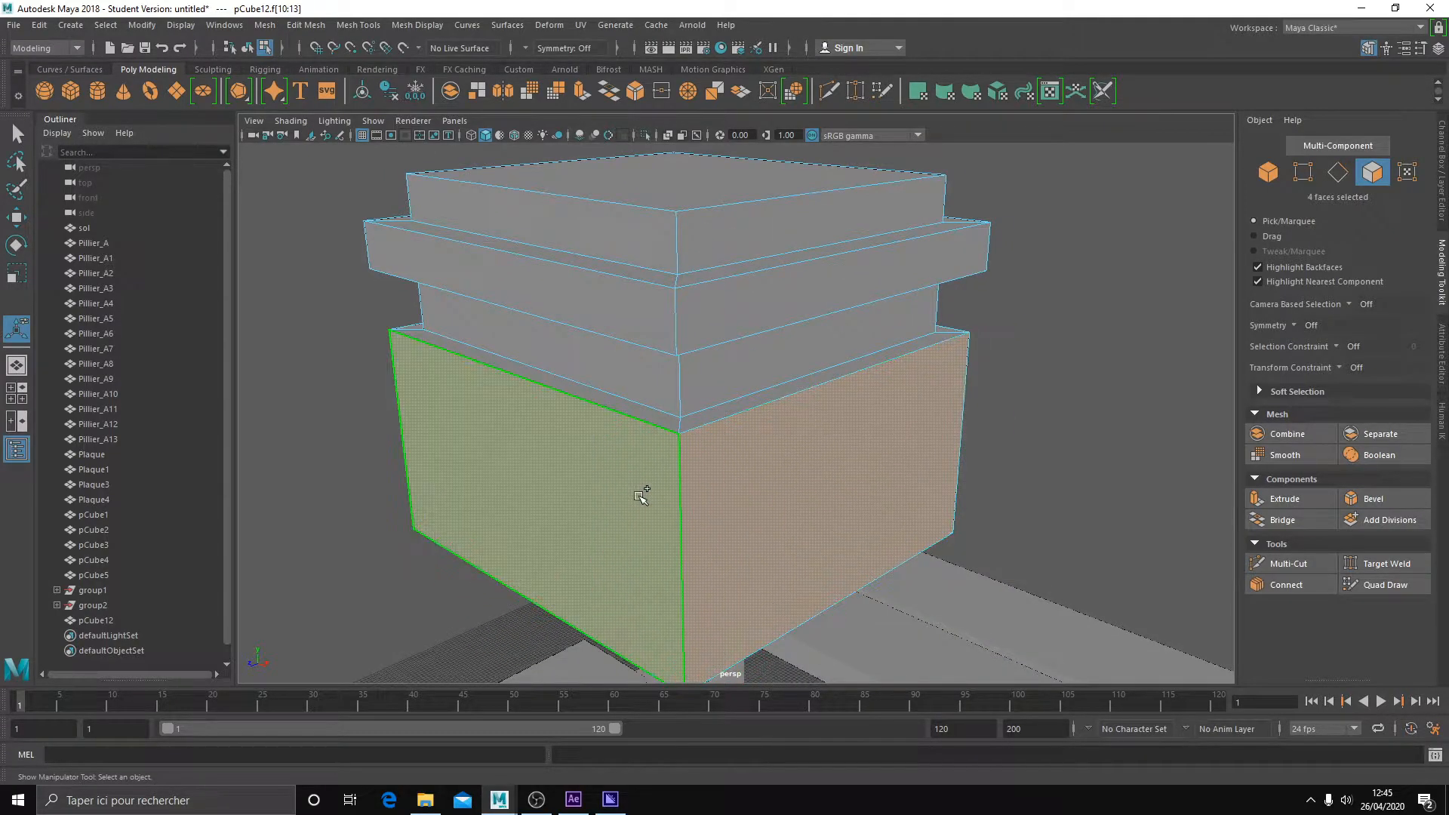
click(1285, 499)
drag(463, 521, 519, 547)
key(ctrl+z)
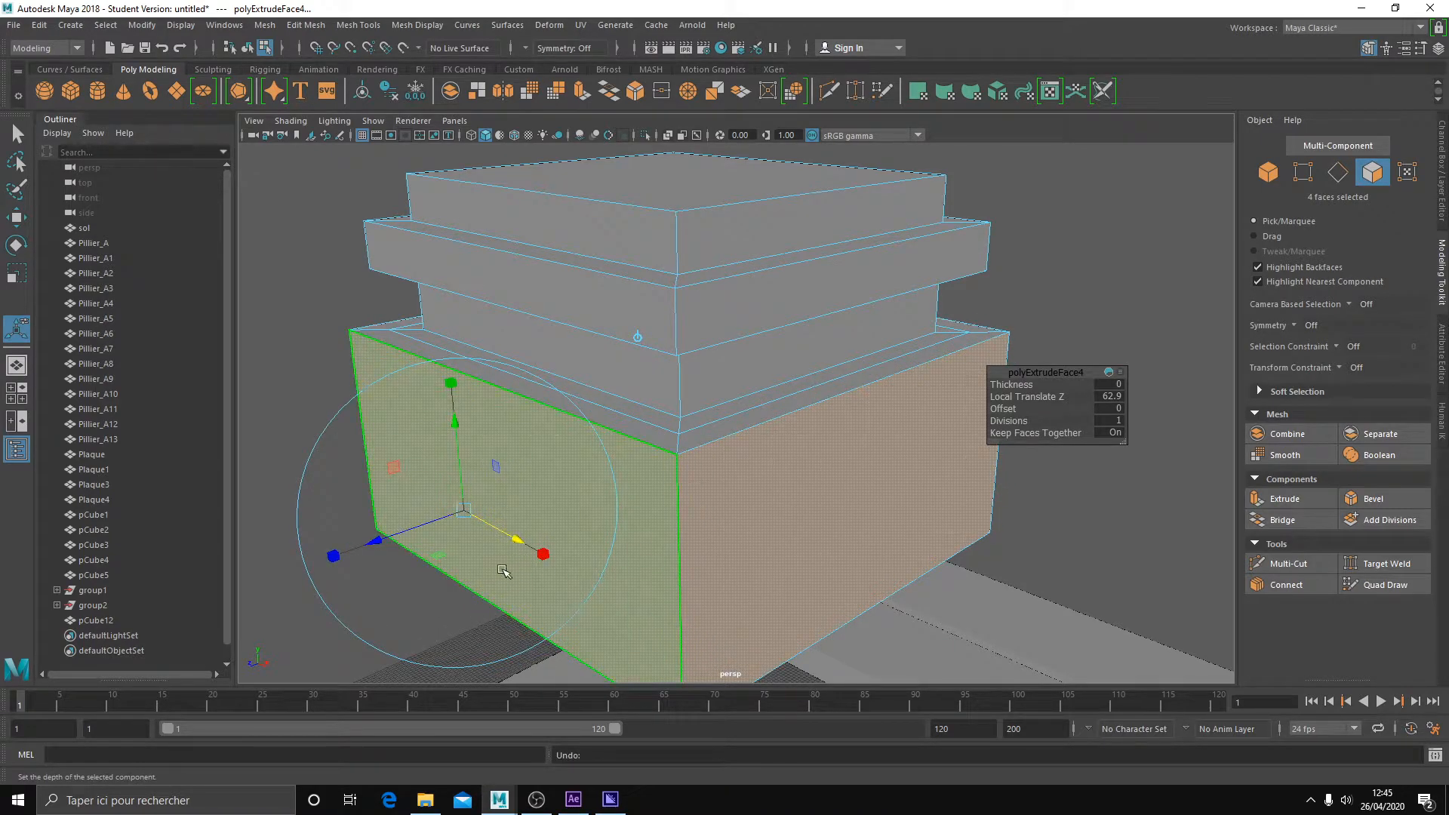
Try shifting the extruded lower side faces sideways, and undo both the shift and the extrusion.
drag(515, 542, 576, 576)
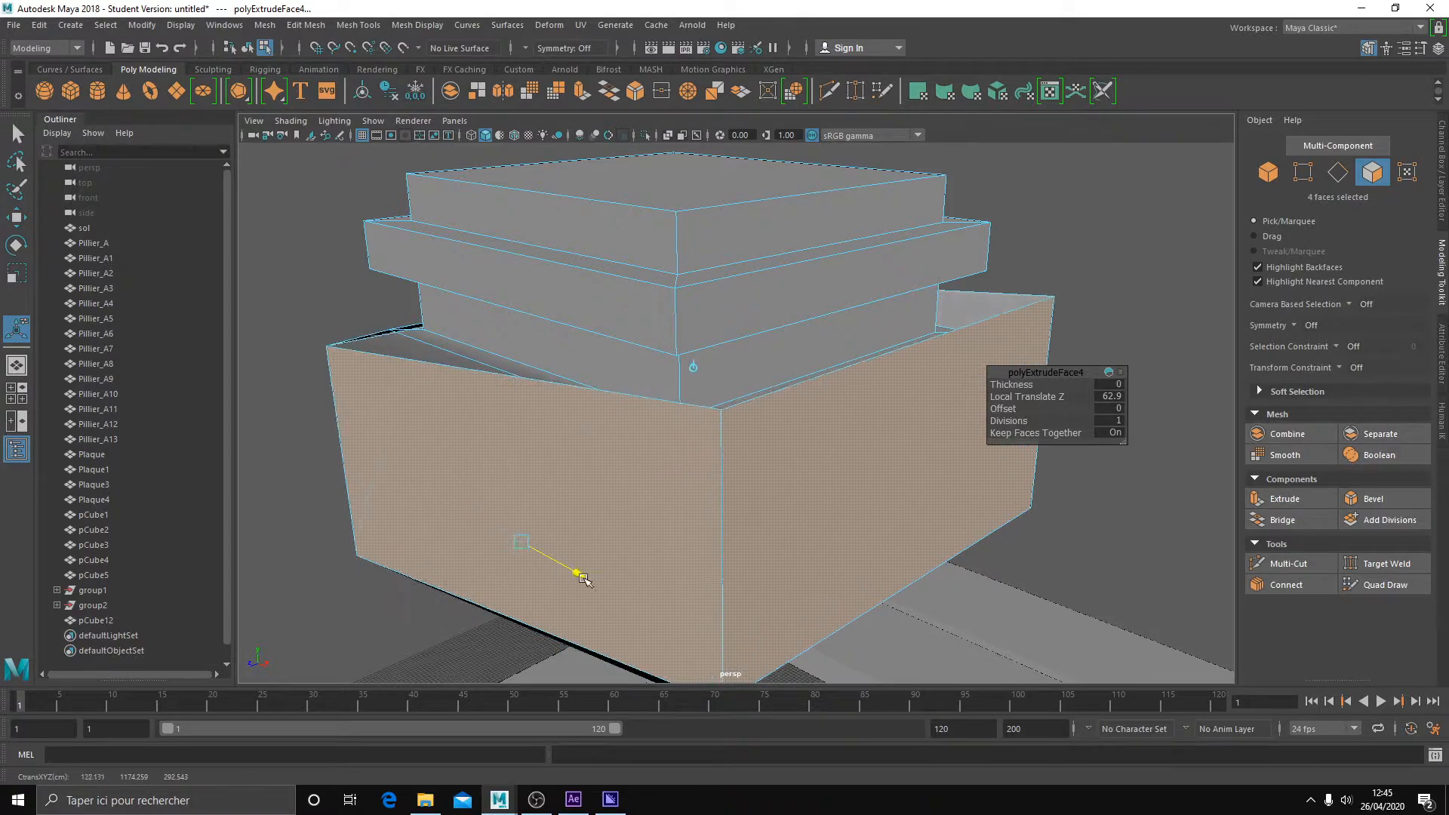
alt+drag(896, 566, 805, 565)
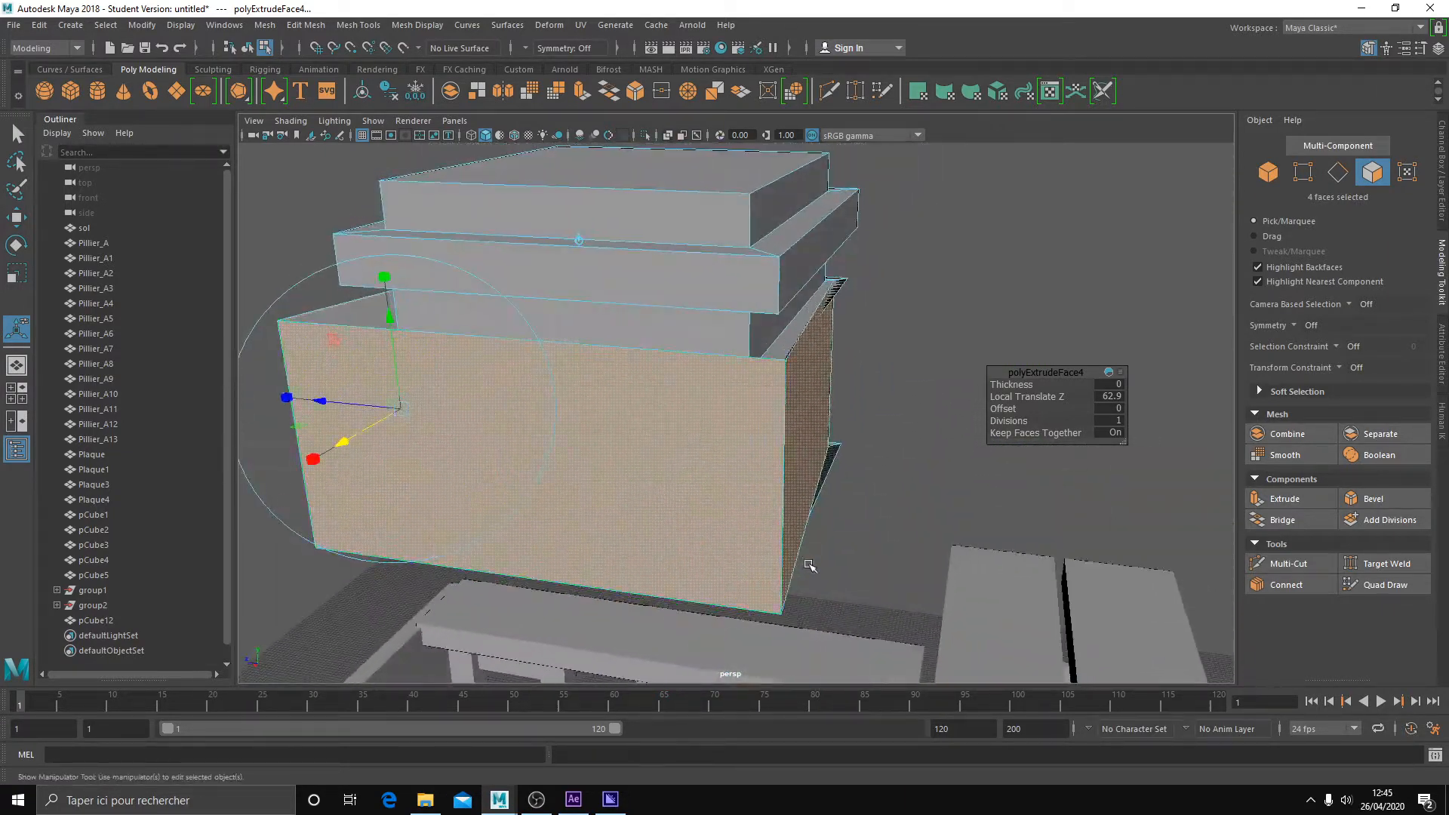
alt+drag(514, 556, 646, 558)
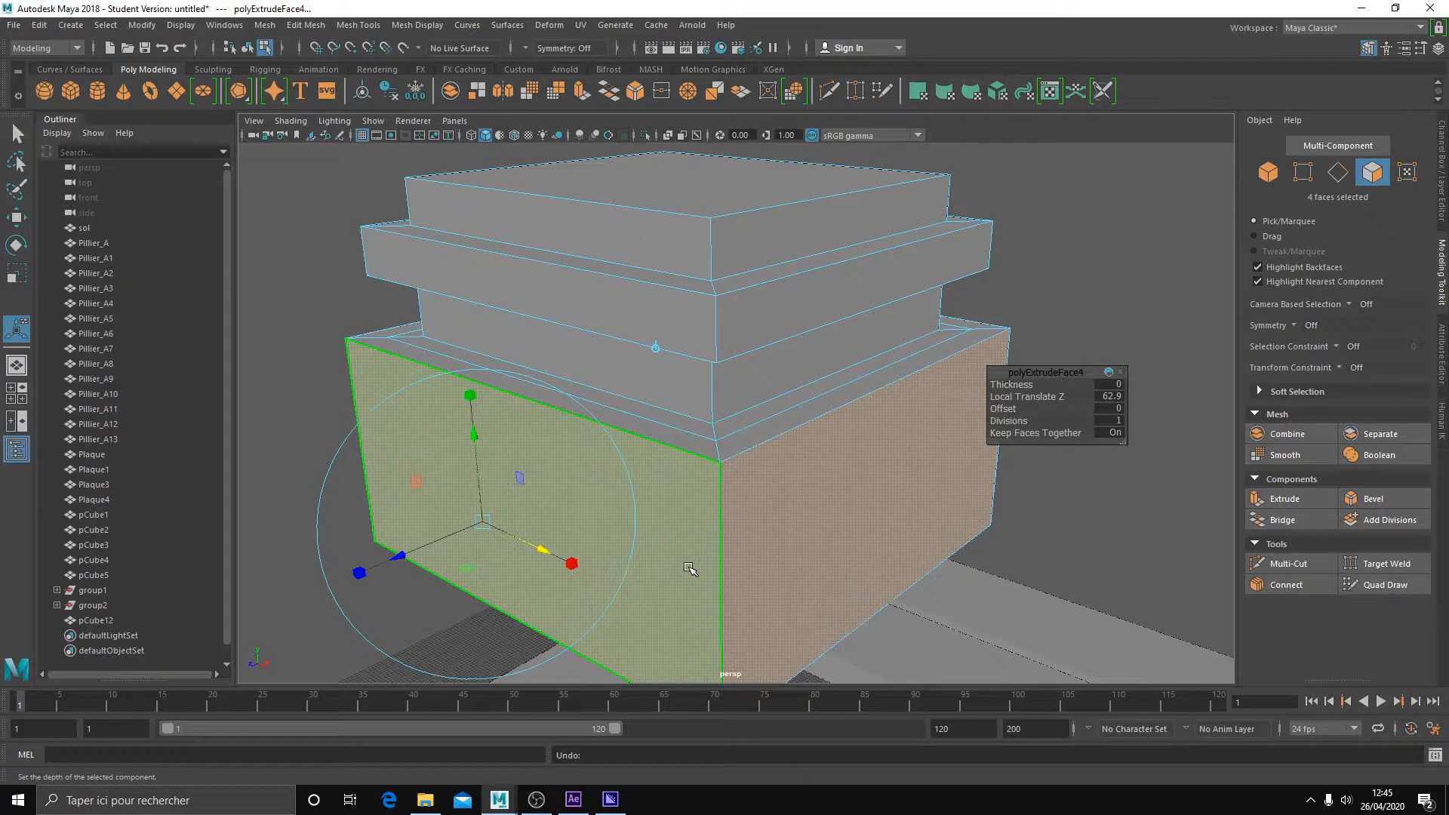
mouse_move(535, 555)
mouse_down()
mouse_move(780, 550)
mouse_move(559, 550)
mouse_up()
key(ctrl+z)
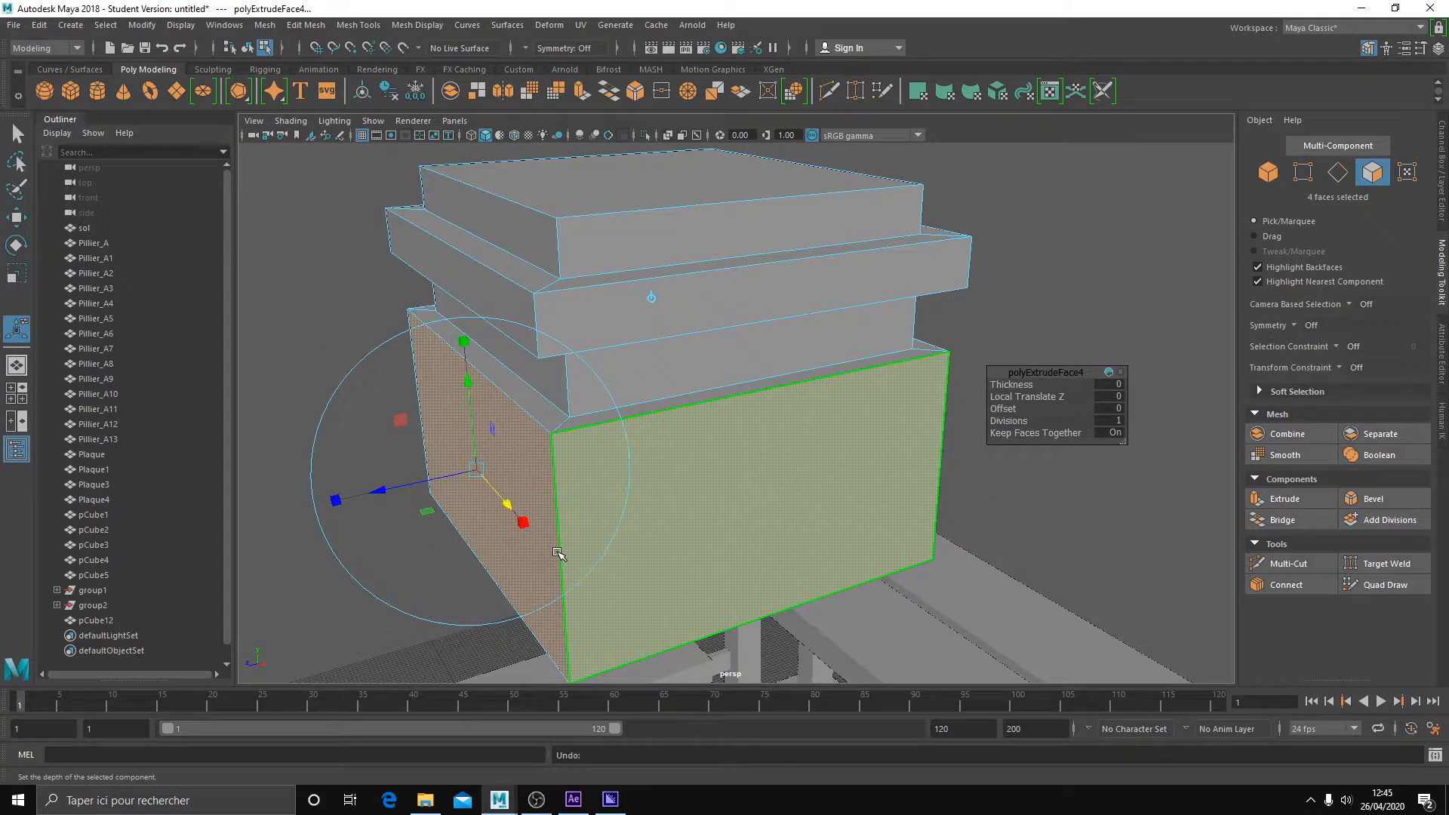
key(ctrl+z)
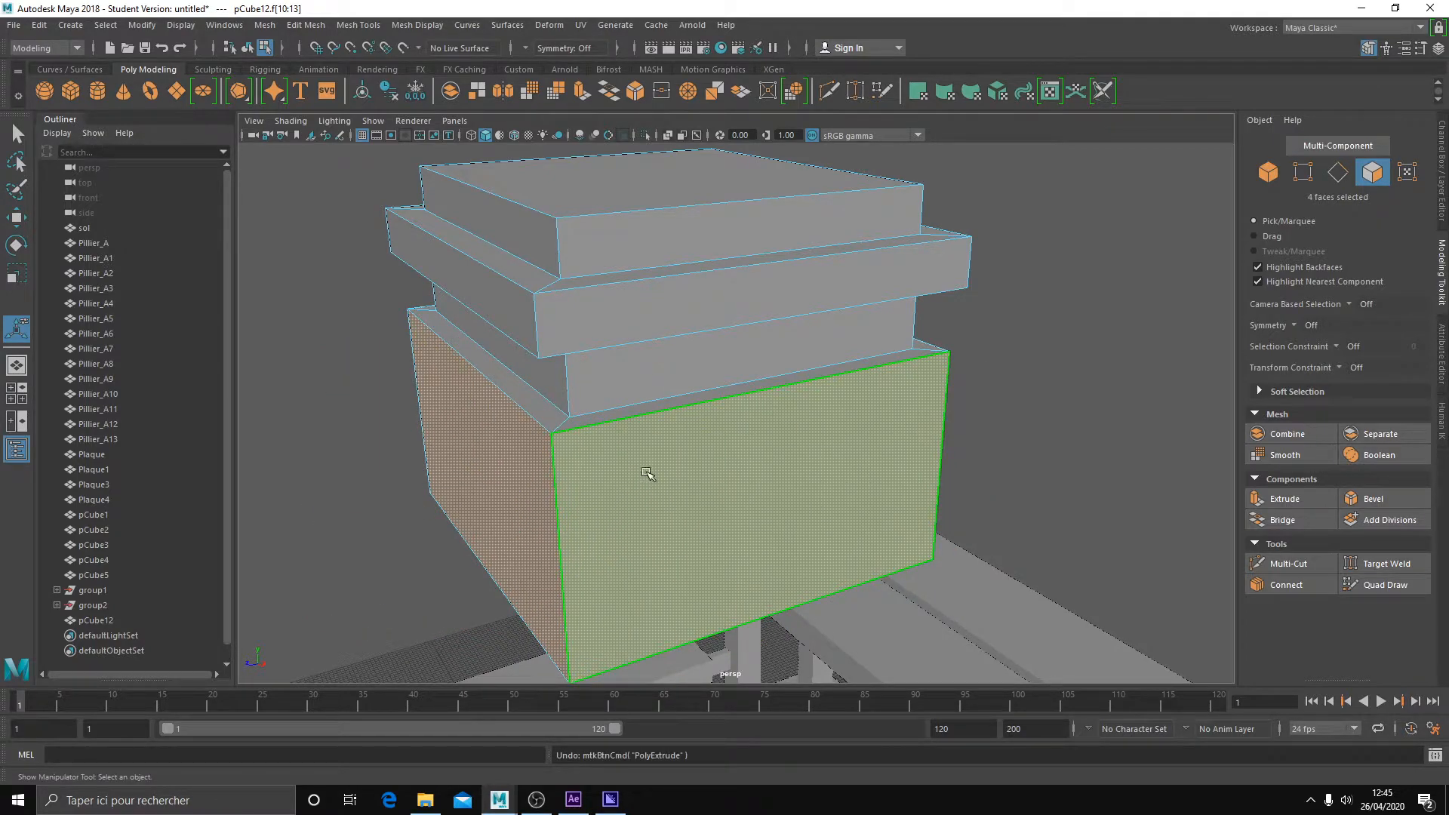
Add two closely spaced horizontal edge loops around the recessed neck of the block with Quad Draw.
click(624, 488)
click(1375, 585)
mouse_move(819, 475)
alt+mouse_down()
mouse_move(900, 452)
mouse_move(732, 419)
alt+mouse_up()
scroll(901, 452, up, 3)
ctrl+click(525, 221)
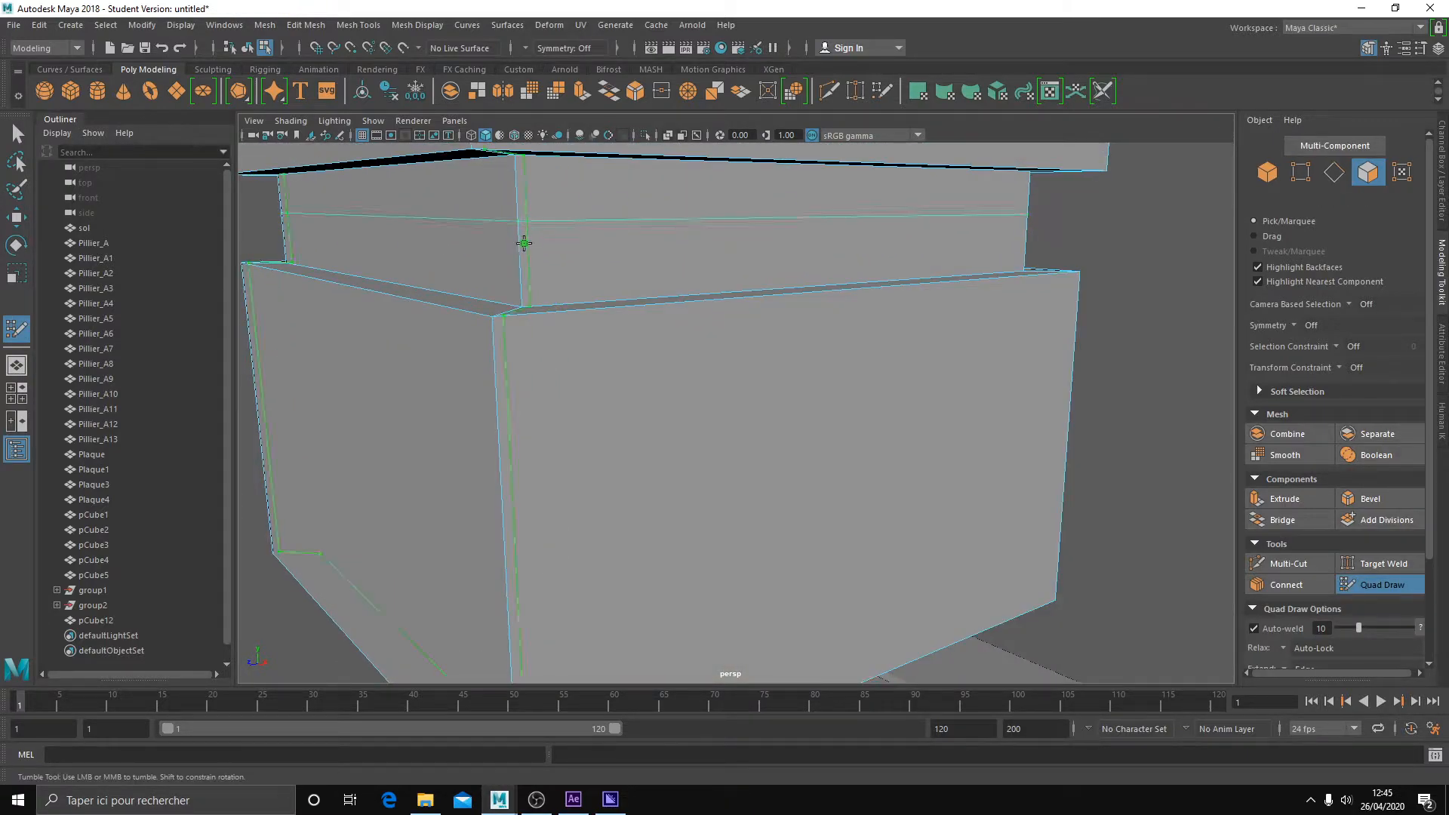
ctrl+click(523, 247)
Select the narrow face loop around the neck and extrude it inward with a thickness of -10.72.
key(q)
click(576, 242)
shift+double_click(508, 239)
scroll(603, 322, down, 3)
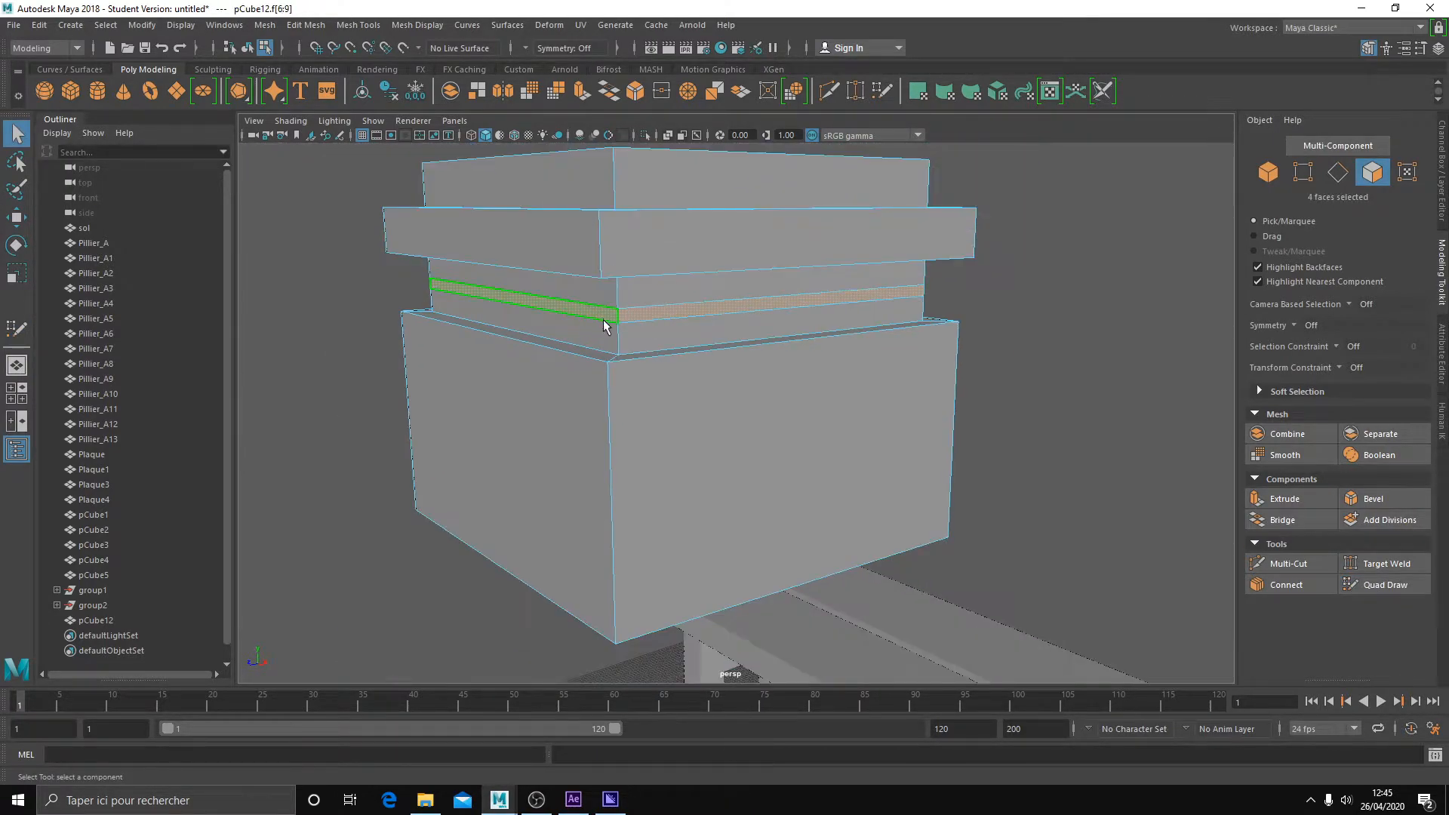
alt+drag(597, 319, 603, 323)
click(1284, 499)
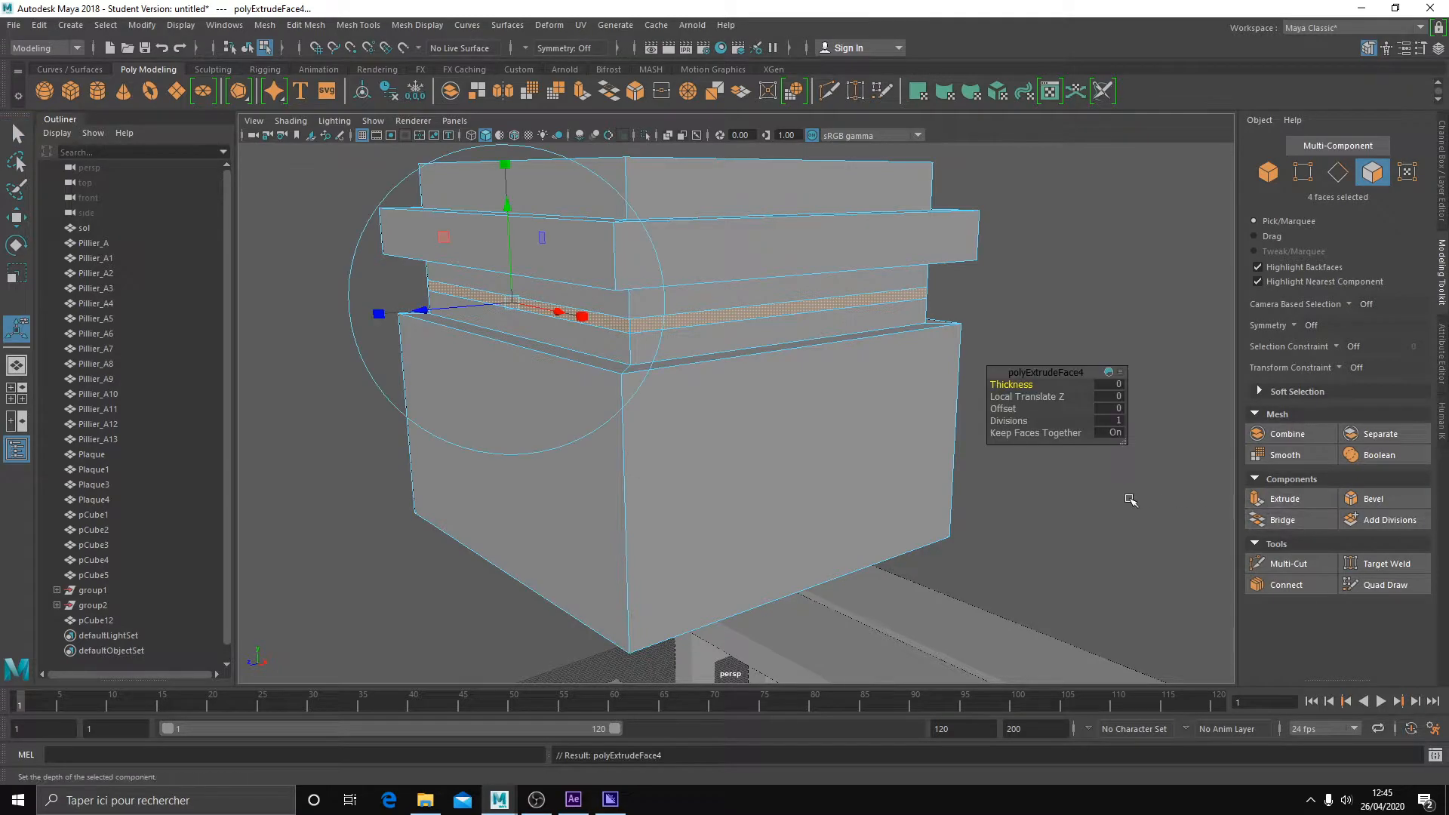
drag(1064, 531, 974, 575)
scroll(971, 575, up, 2)
middle_drag(1099, 541, 1044, 545)
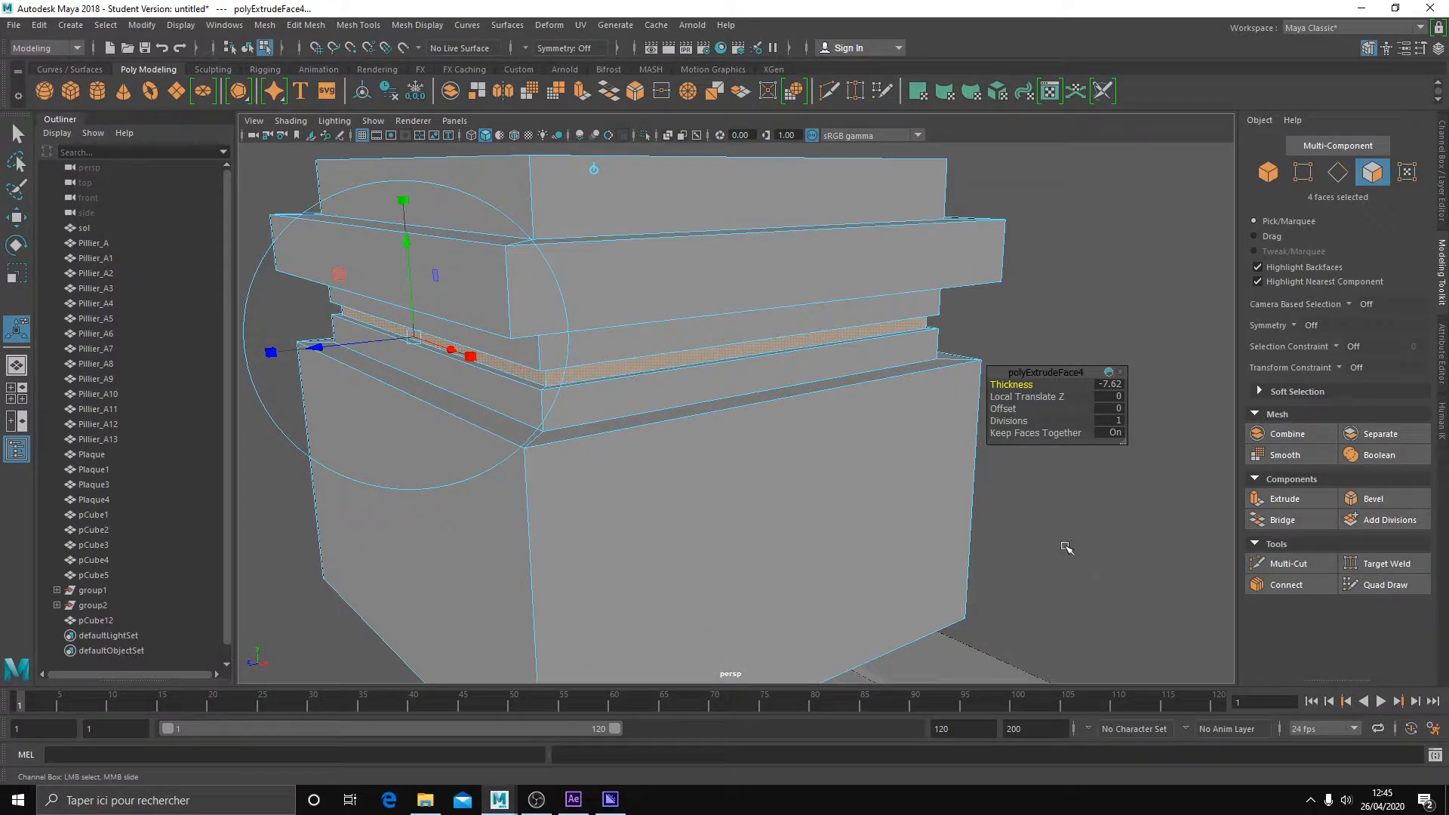
middle_drag(1031, 547, 887, 504)
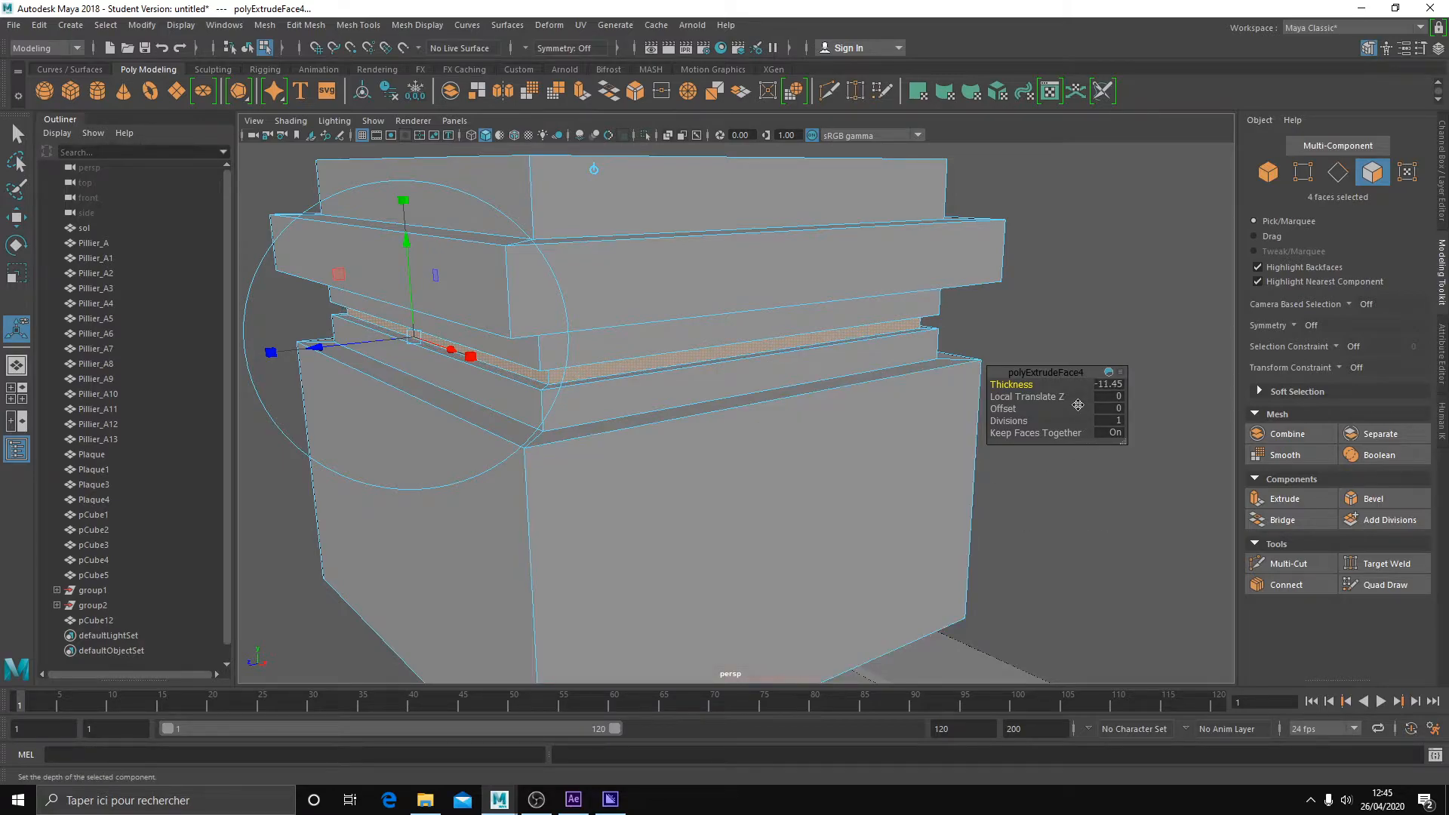
middle_drag(1116, 504, 1009, 580)
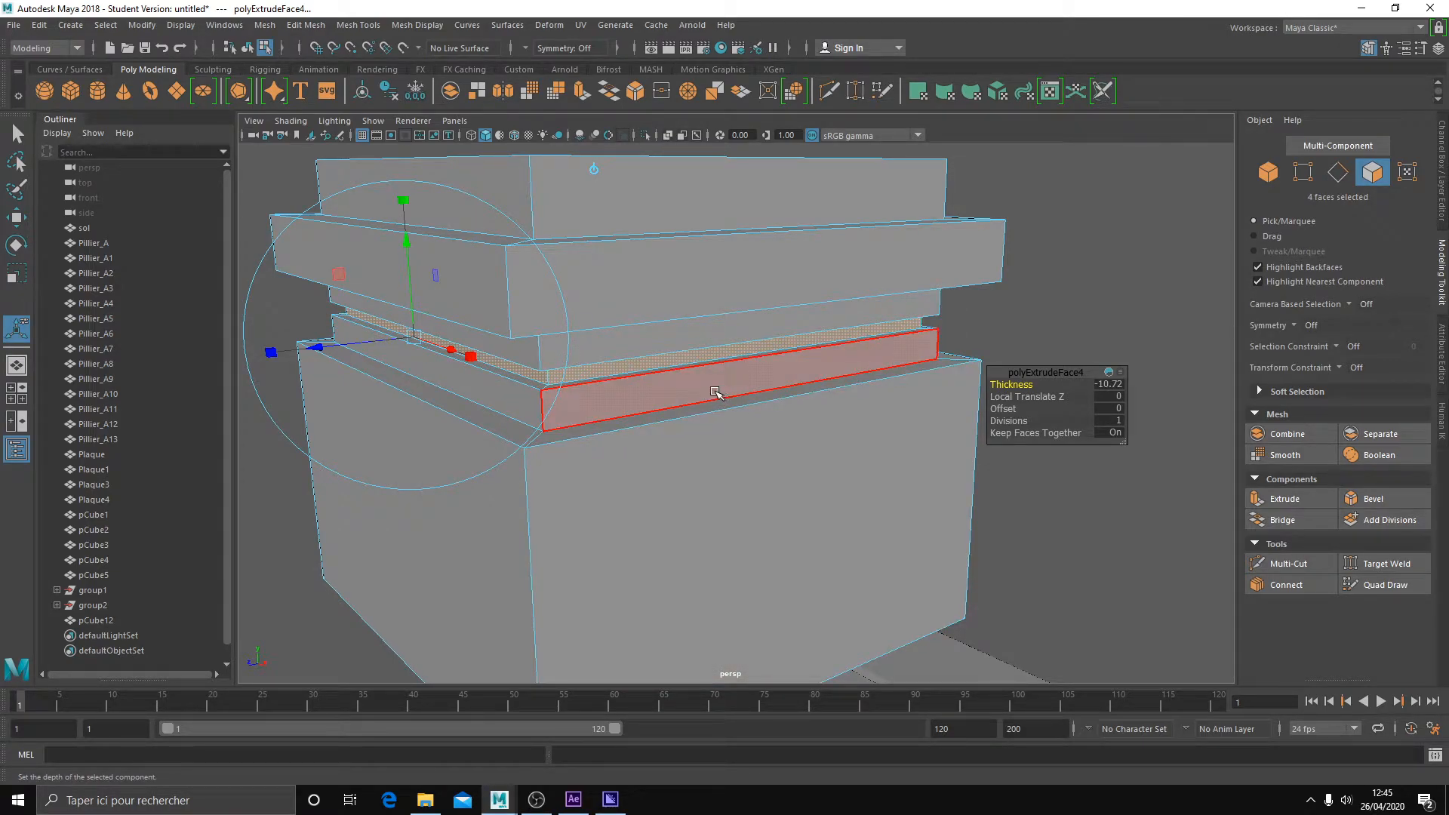
Select the loop of side faces around the block's top tier and extrude it.
alt+drag(587, 423, 611, 430)
scroll(612, 430, down, 3)
right_drag(653, 367, 687, 319)
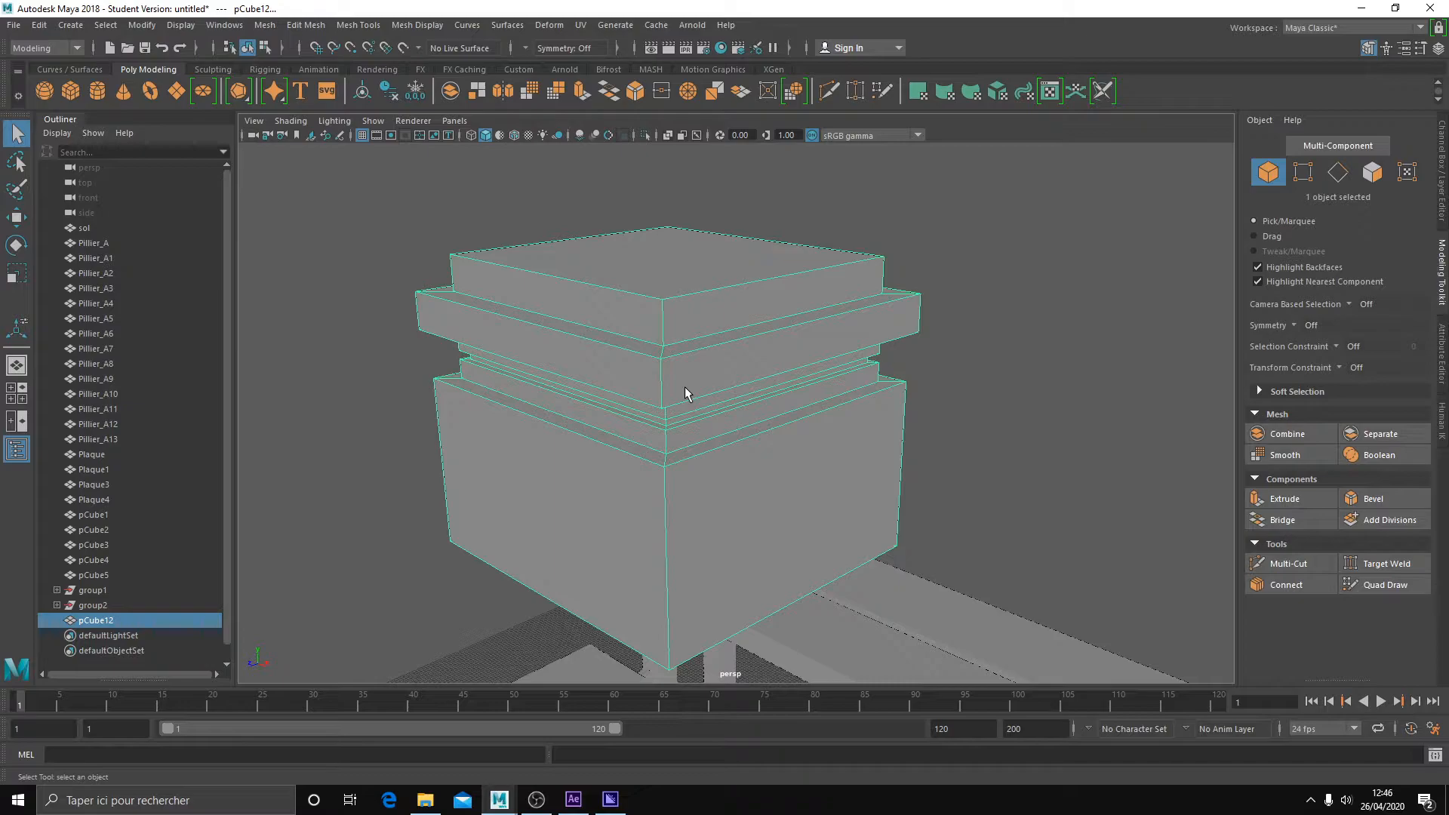
click(1387, 585)
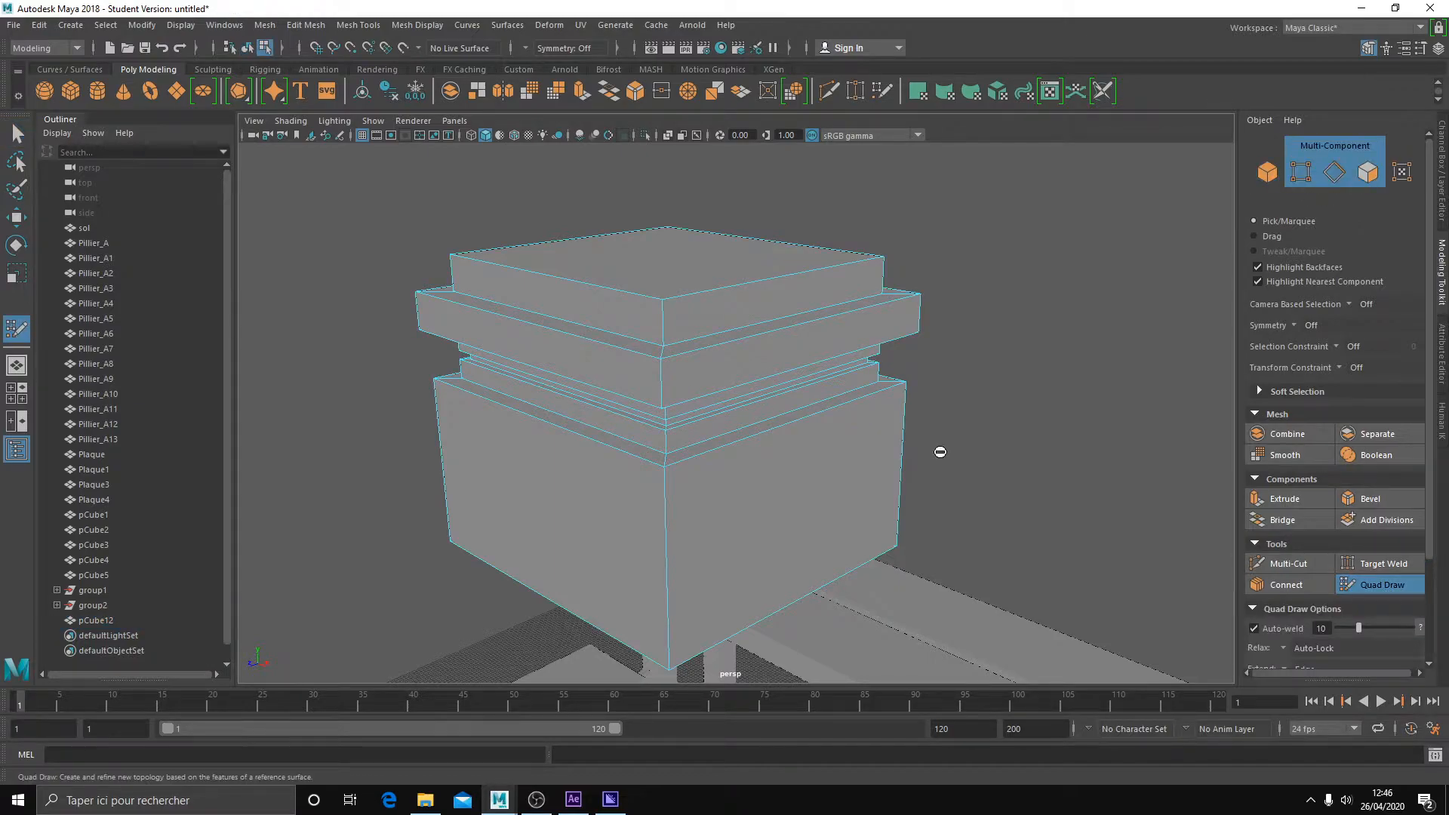
key(q)
click(672, 319)
shift+double_click(654, 321)
alt+drag(682, 346, 732, 349)
click(1267, 498)
middle_drag(1106, 541, 1127, 541)
alt+drag(1382, 549, 703, 377)
Replace the stepped block with a new cube scaled into a flat slab, about 533.38 in X and Z and 58.32 in Y.
key(q)
right_drag(683, 356, 761, 320)
mouse_move(761, 332)
alt+mouse_down()
mouse_move(786, 466)
mouse_move(677, 481)
mouse_move(787, 481)
mouse_move(729, 495)
mouse_move(753, 554)
mouse_move(744, 309)
alt+mouse_up()
key(ctrl+h)
key(w)
key(r)
drag(709, 440, 835, 400)
drag(708, 318, 713, 450)
mouse_move(717, 451)
alt+mouse_down()
mouse_move(784, 473)
mouse_move(815, 521)
mouse_move(717, 356)
alt+mouse_up()
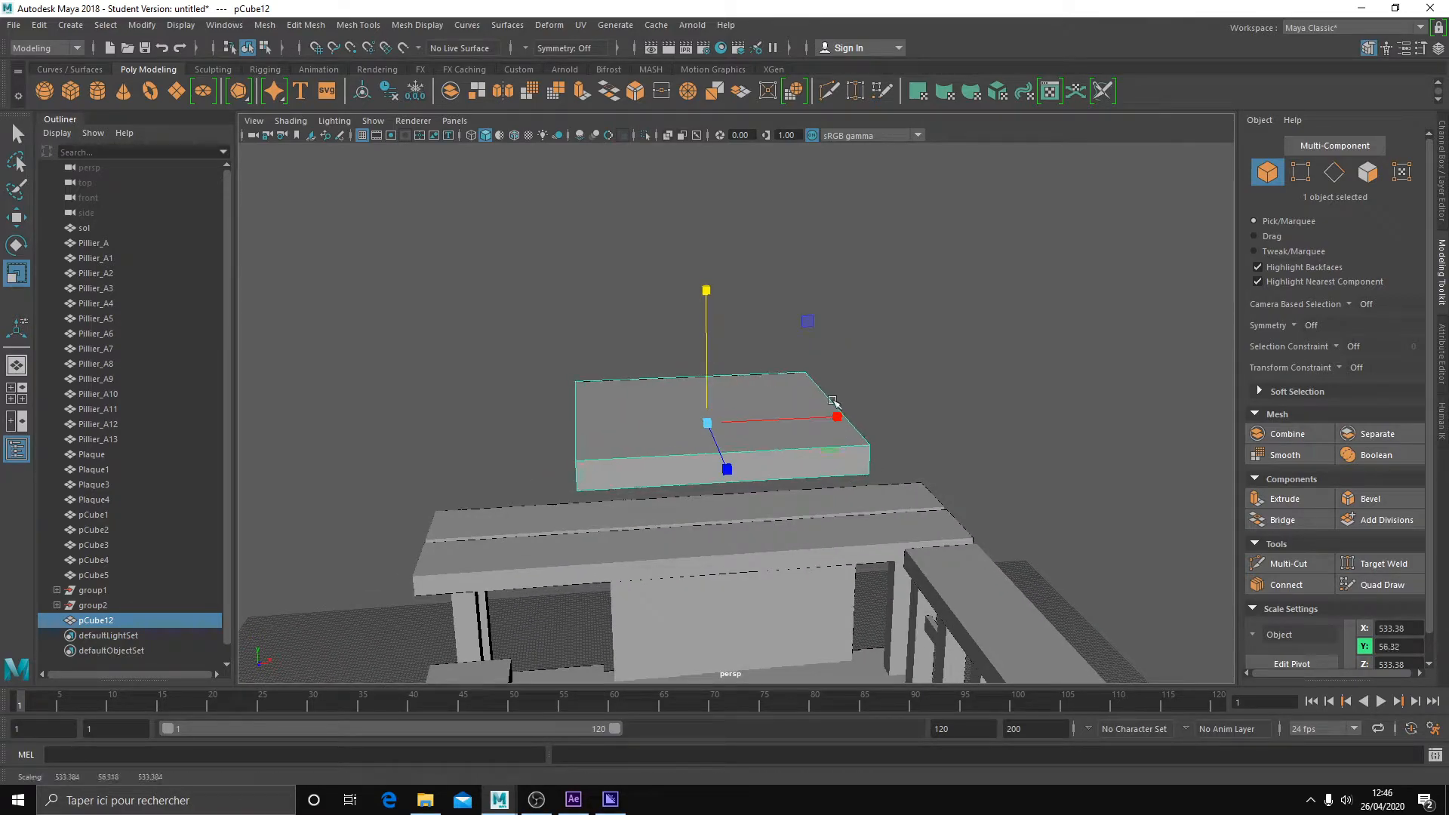
Add edge loops in both directions with Quad Draw to divide the slab into a four-by-four grid.
click(1381, 585)
alt+drag(846, 574, 879, 592)
alt+middle_drag(879, 592, 764, 444)
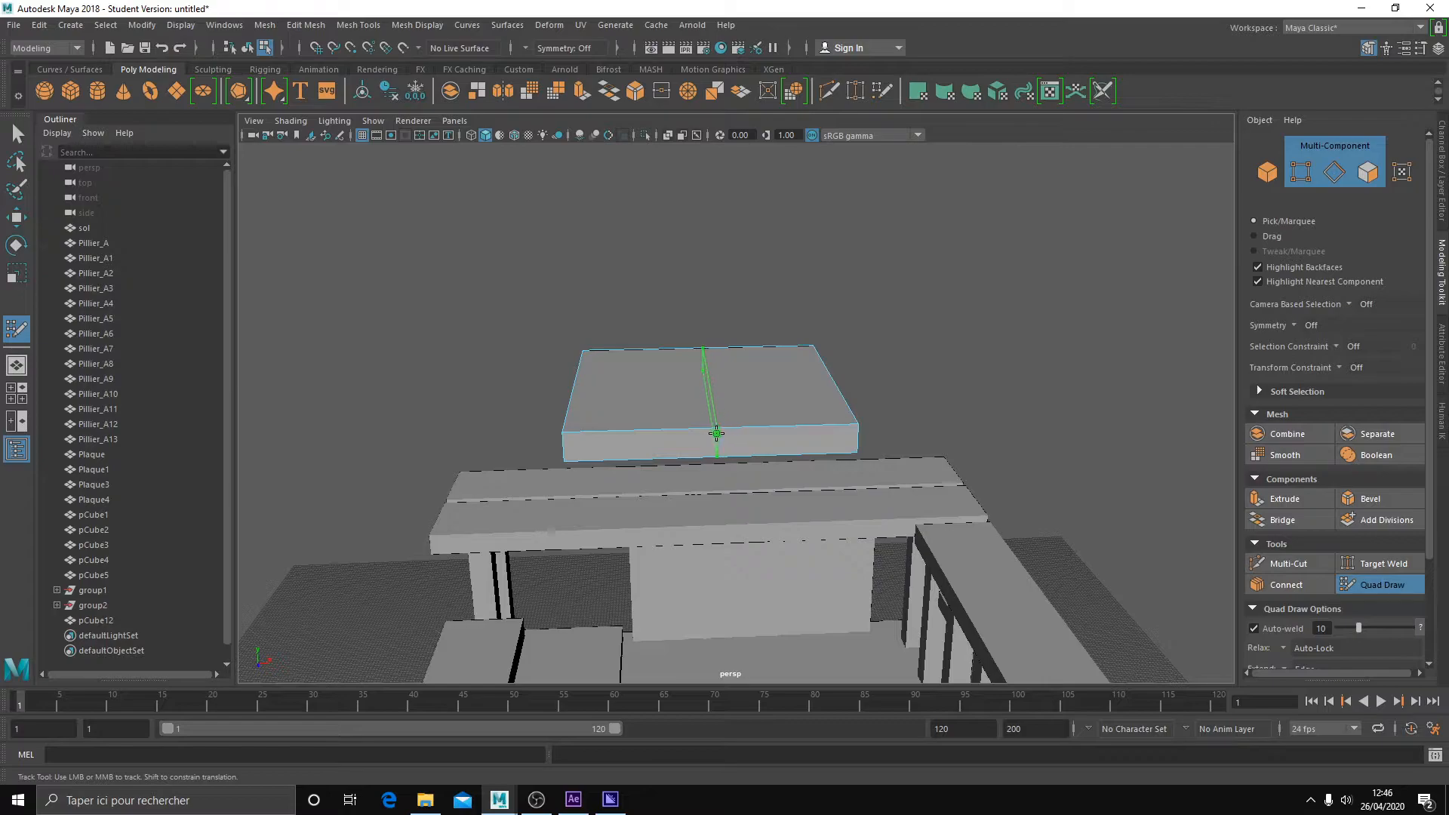
alt+drag(713, 431, 697, 457)
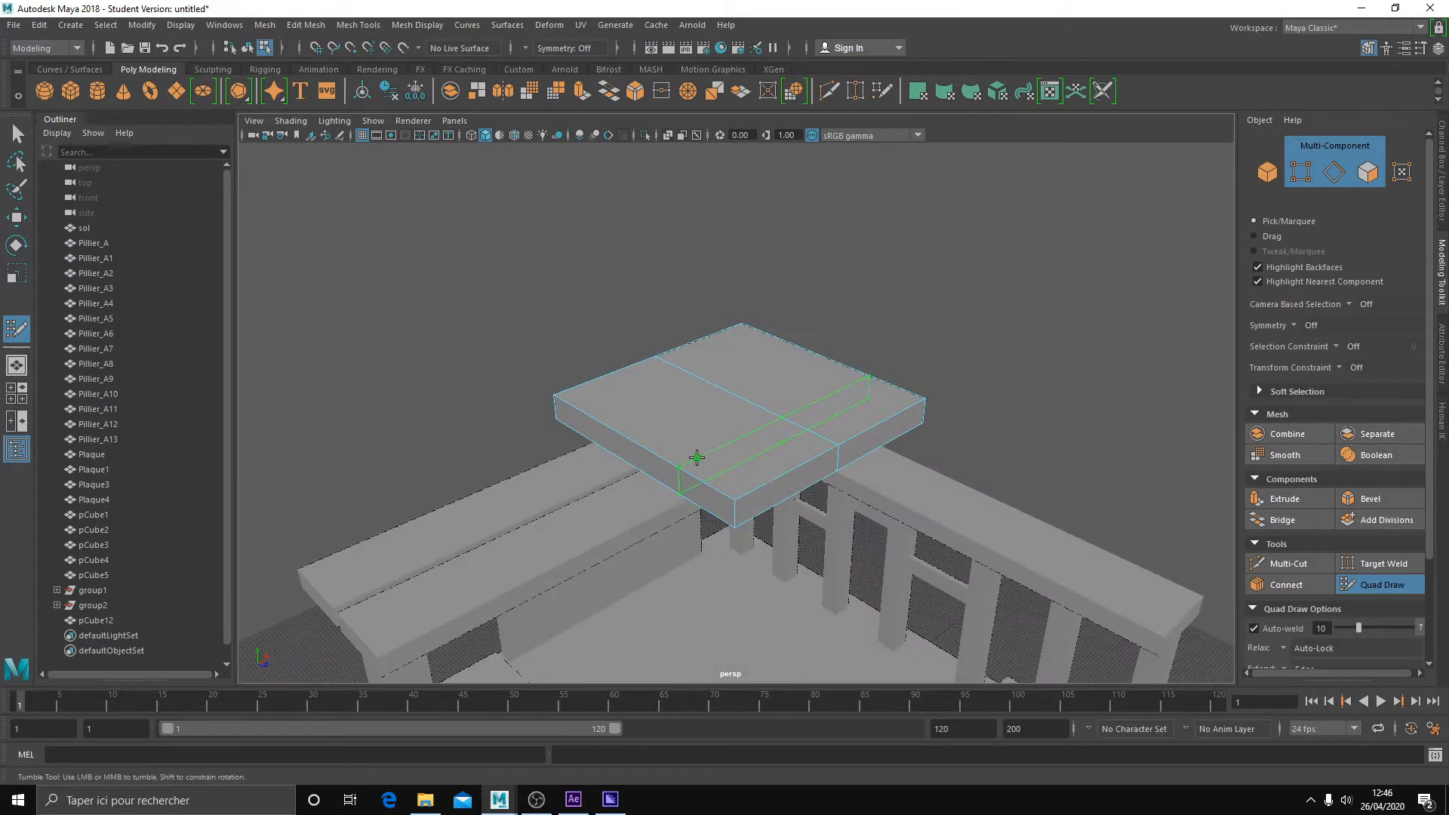
alt+drag(664, 524, 757, 531)
alt+right_drag(757, 531, 713, 518)
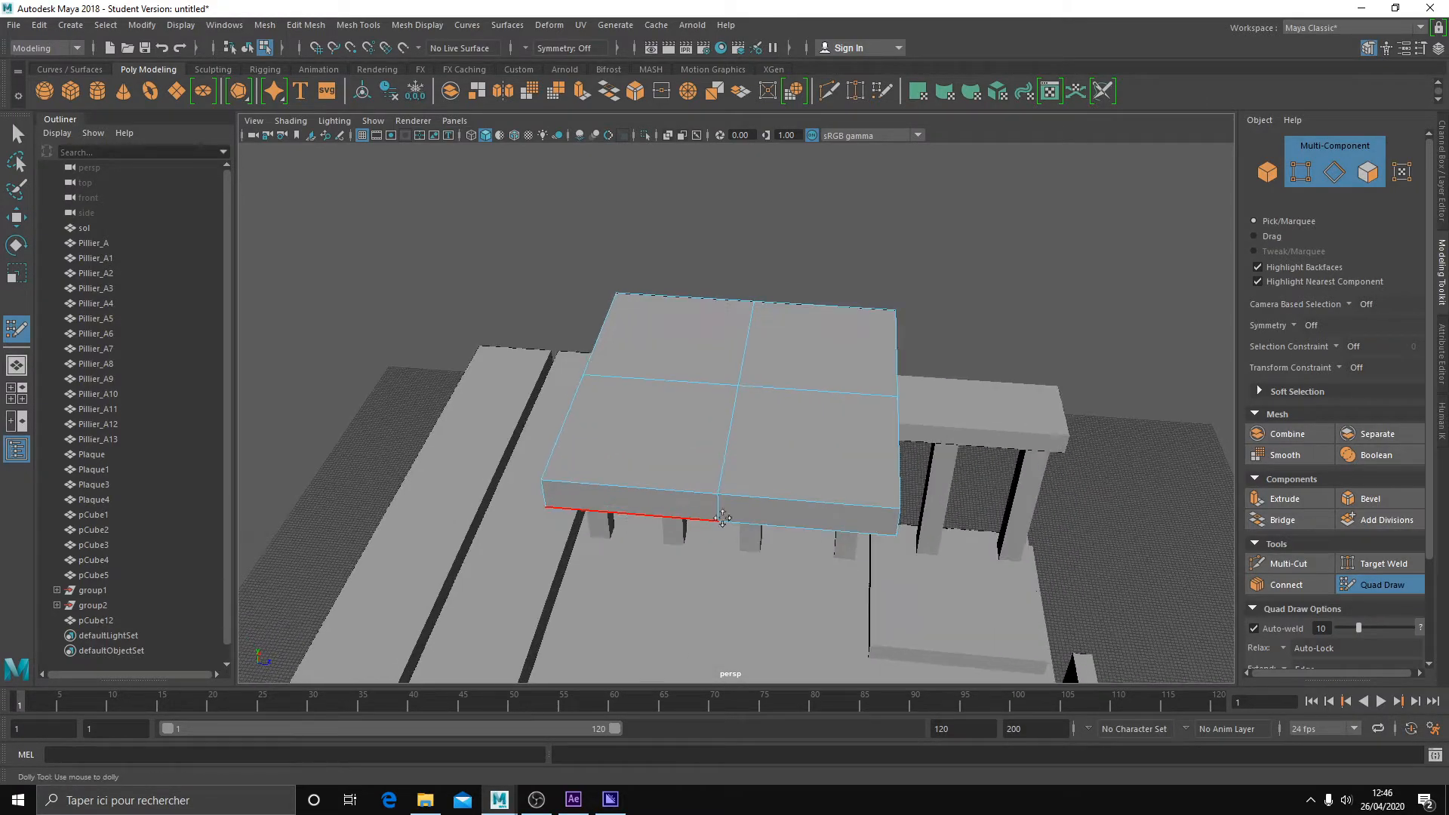
ctrl+shift+click(747, 332)
alt+drag(798, 508, 744, 511)
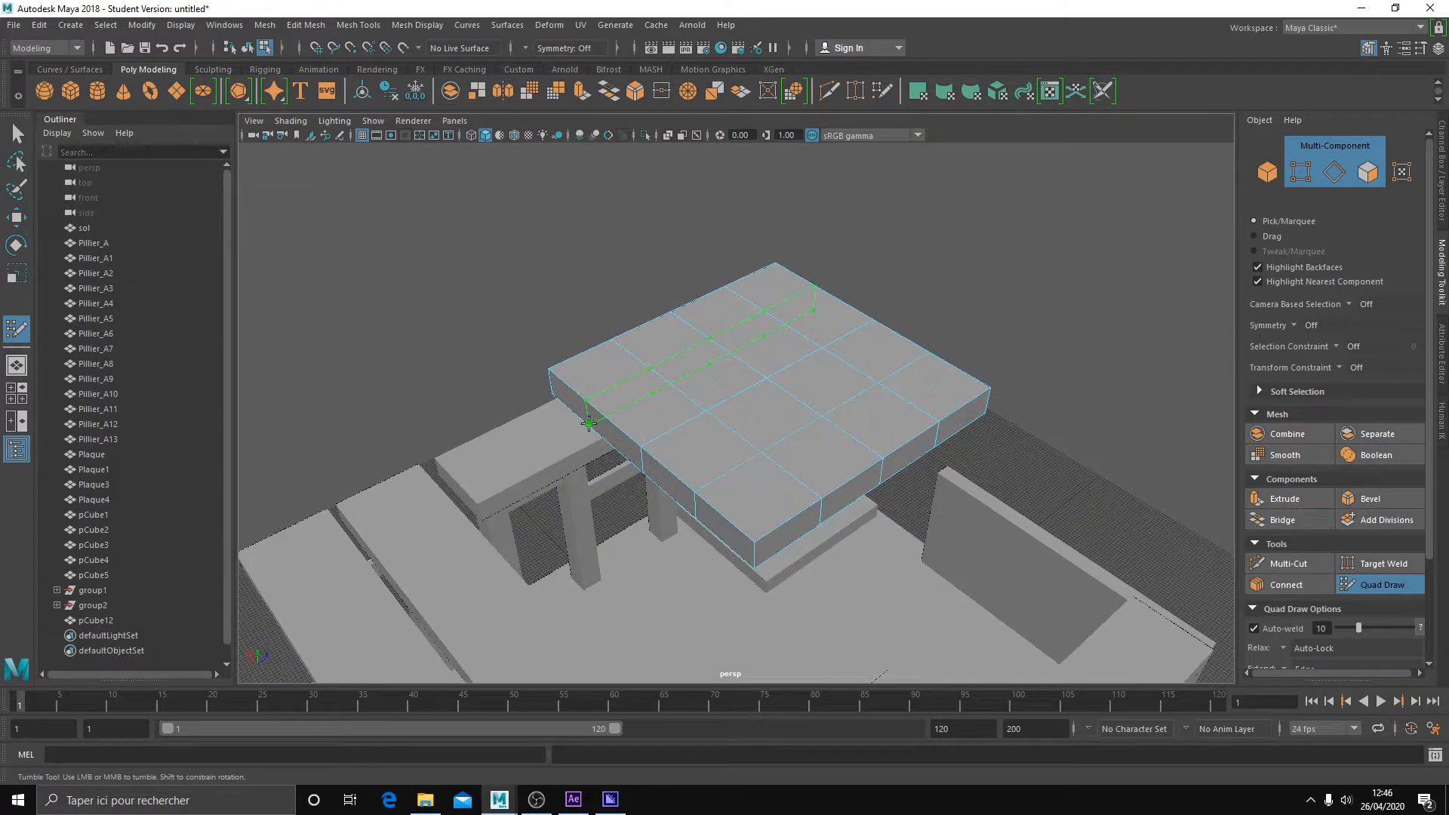
alt+drag(620, 514, 731, 453)
mouse_move(740, 378)
alt+mouse_down()
mouse_move(767, 397)
mouse_move(734, 333)
mouse_move(717, 365)
alt+mouse_up()
key(q)
click(1373, 173)
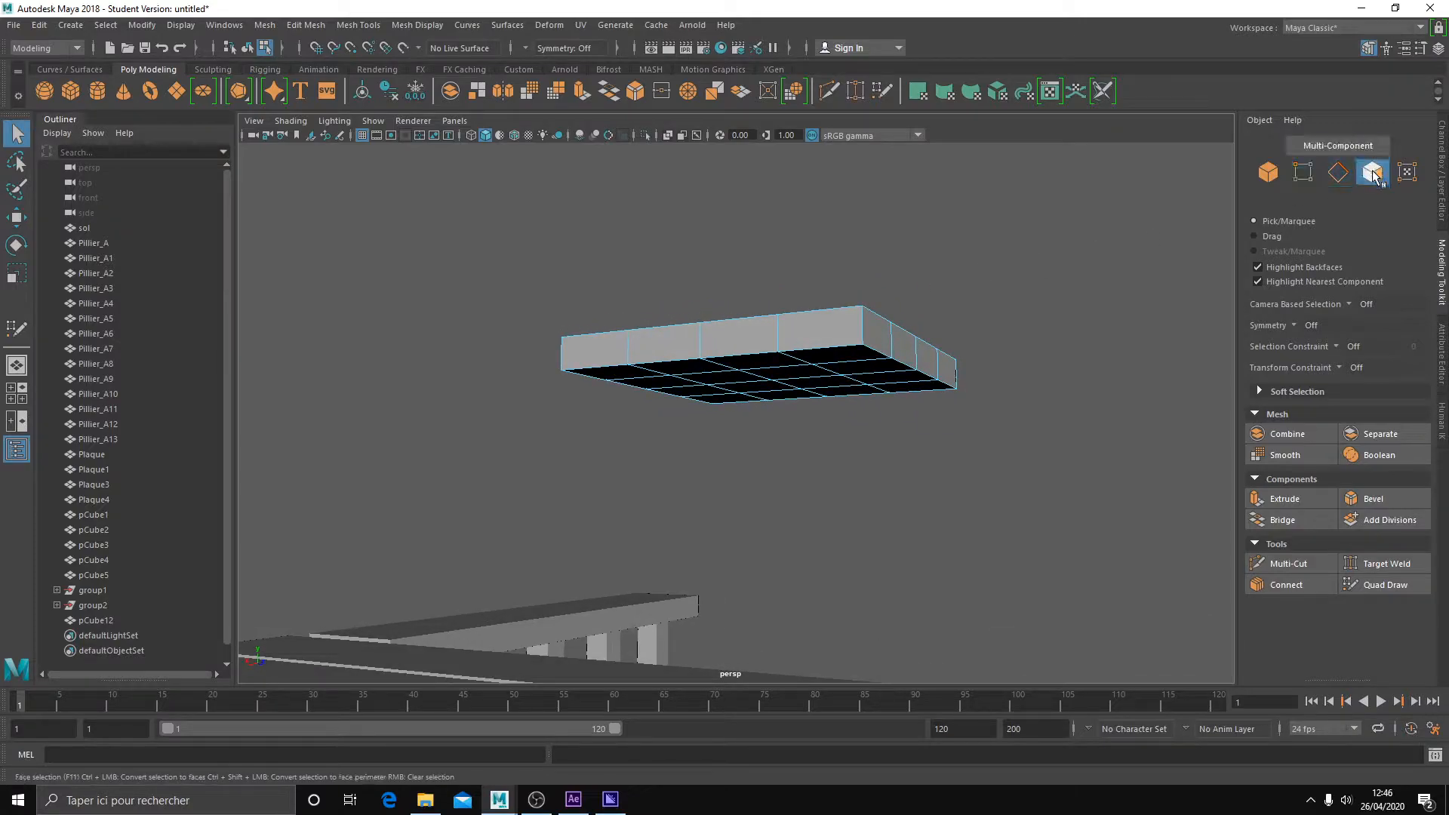
click(615, 381)
shift+click(840, 349)
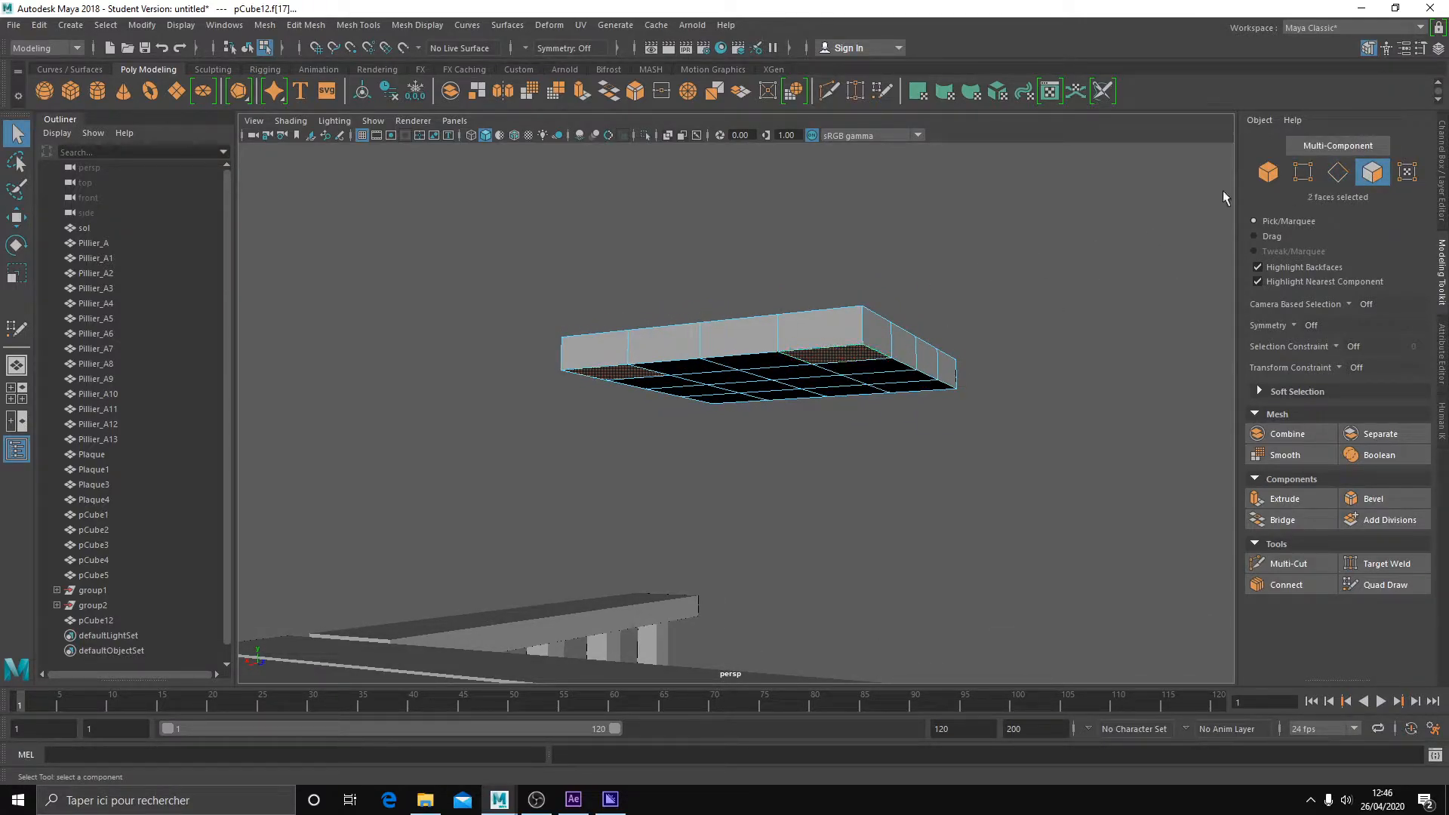
click(1372, 172)
alt+drag(1045, 331, 1042, 377)
click(1372, 172)
alt+drag(1016, 313, 944, 381)
Select the four corner faces on the underside of the slab.
right_click(909, 366)
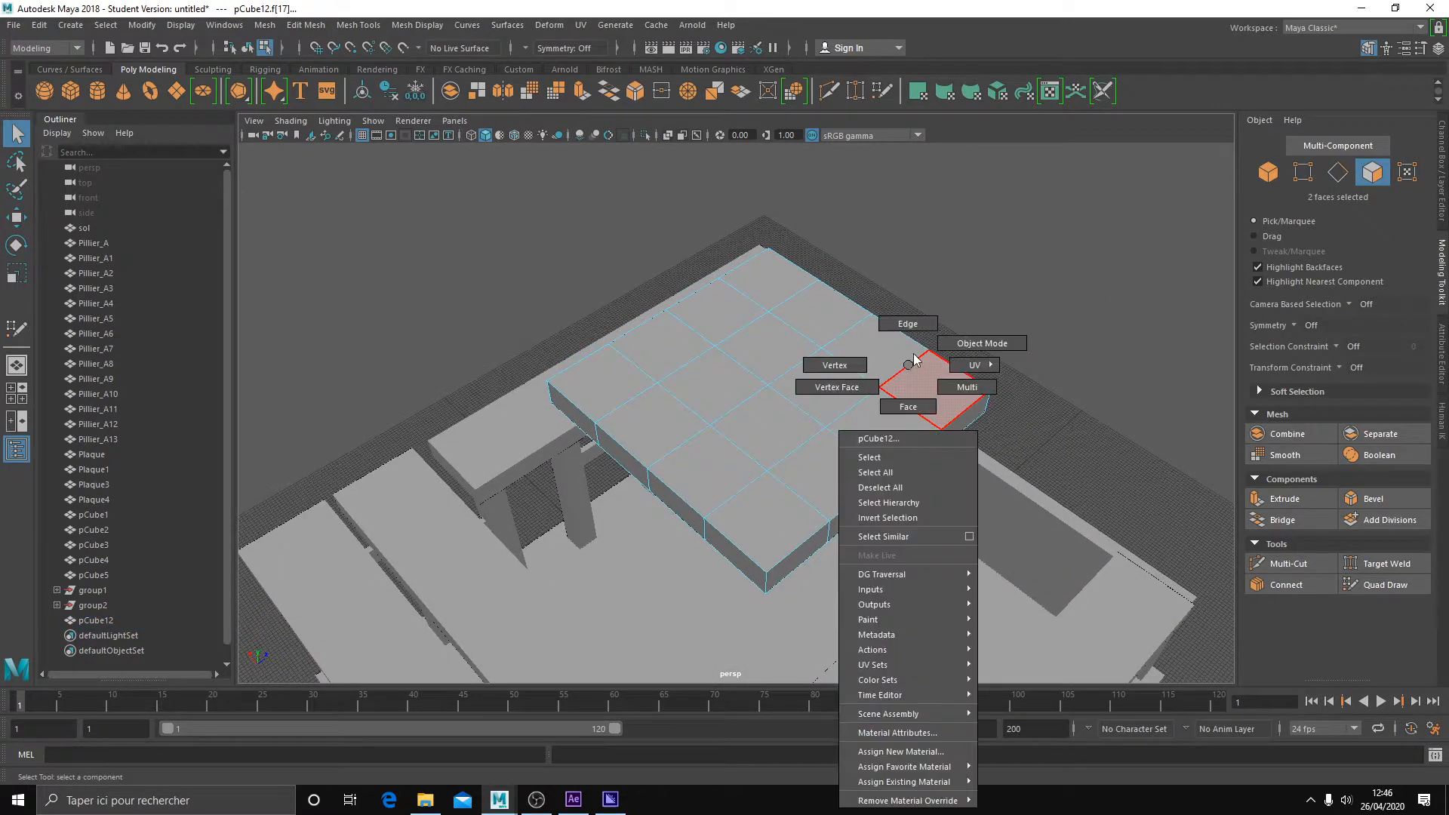
right_drag(908, 348, 987, 326)
right_drag(811, 410, 818, 415)
click(883, 430)
alt+drag(883, 430, 704, 344)
shift+click(931, 362)
shift+click(825, 407)
shift+click(586, 391)
alt+drag(585, 392, 713, 471)
Extrude the four corner faces downward to form the legs of a chair.
click(1283, 499)
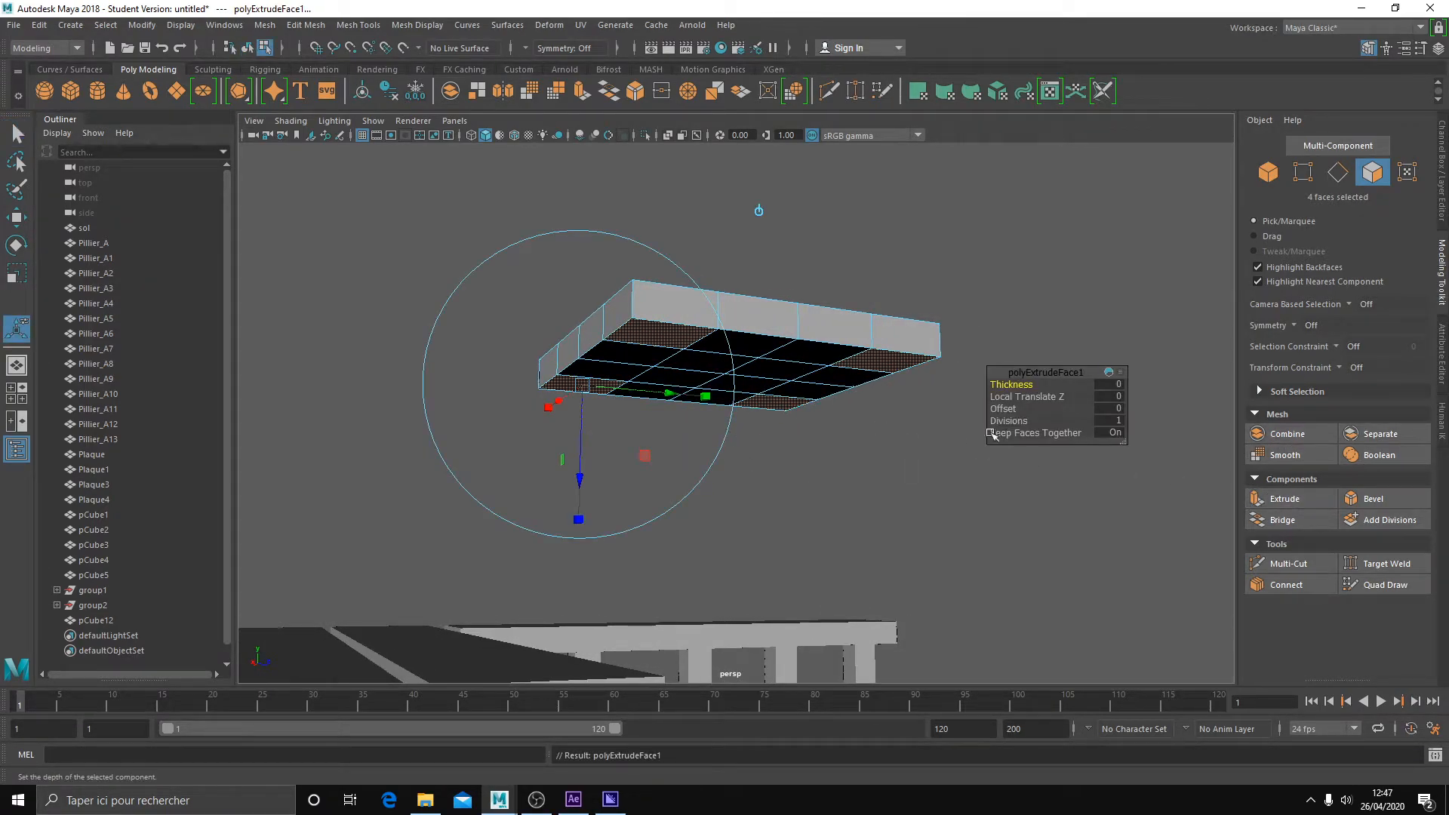
drag(897, 511, 685, 479)
drag(576, 467, 575, 617)
alt+drag(614, 553, 683, 463)
click(804, 529)
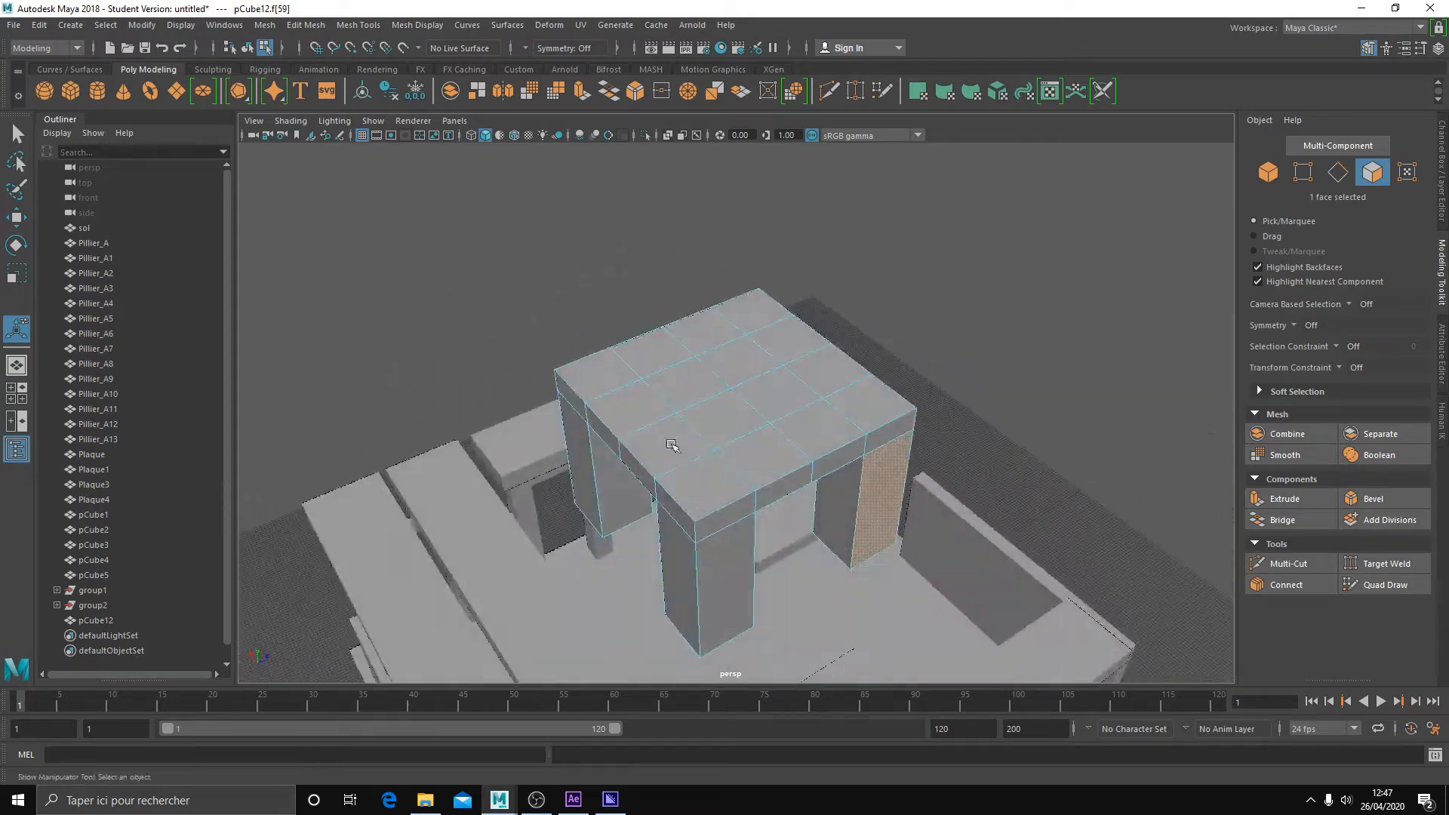
Add an edge loop close to the seat's back edge and select the four narrow top faces along it.
alt+drag(641, 401, 664, 382)
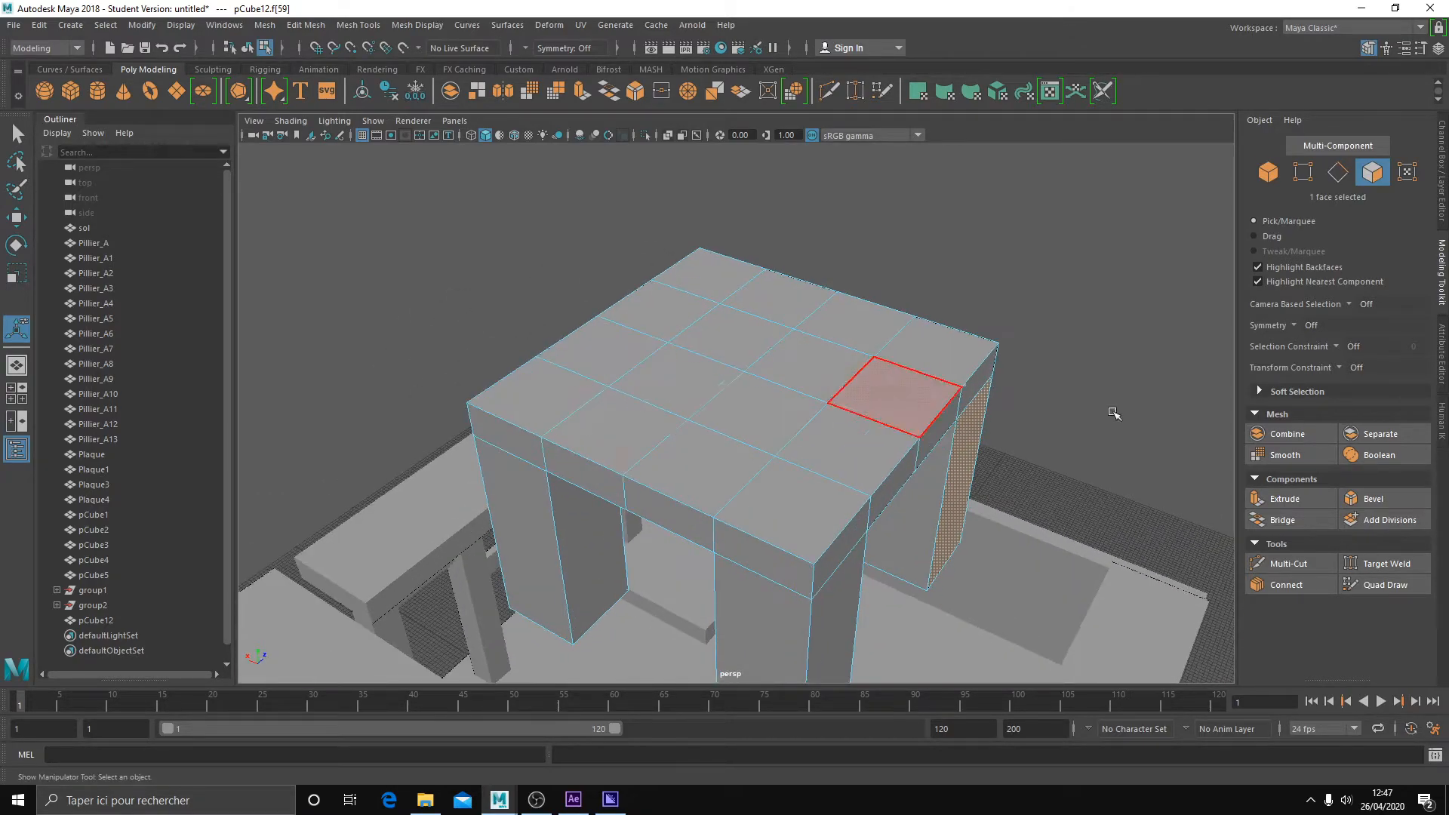
click(1383, 584)
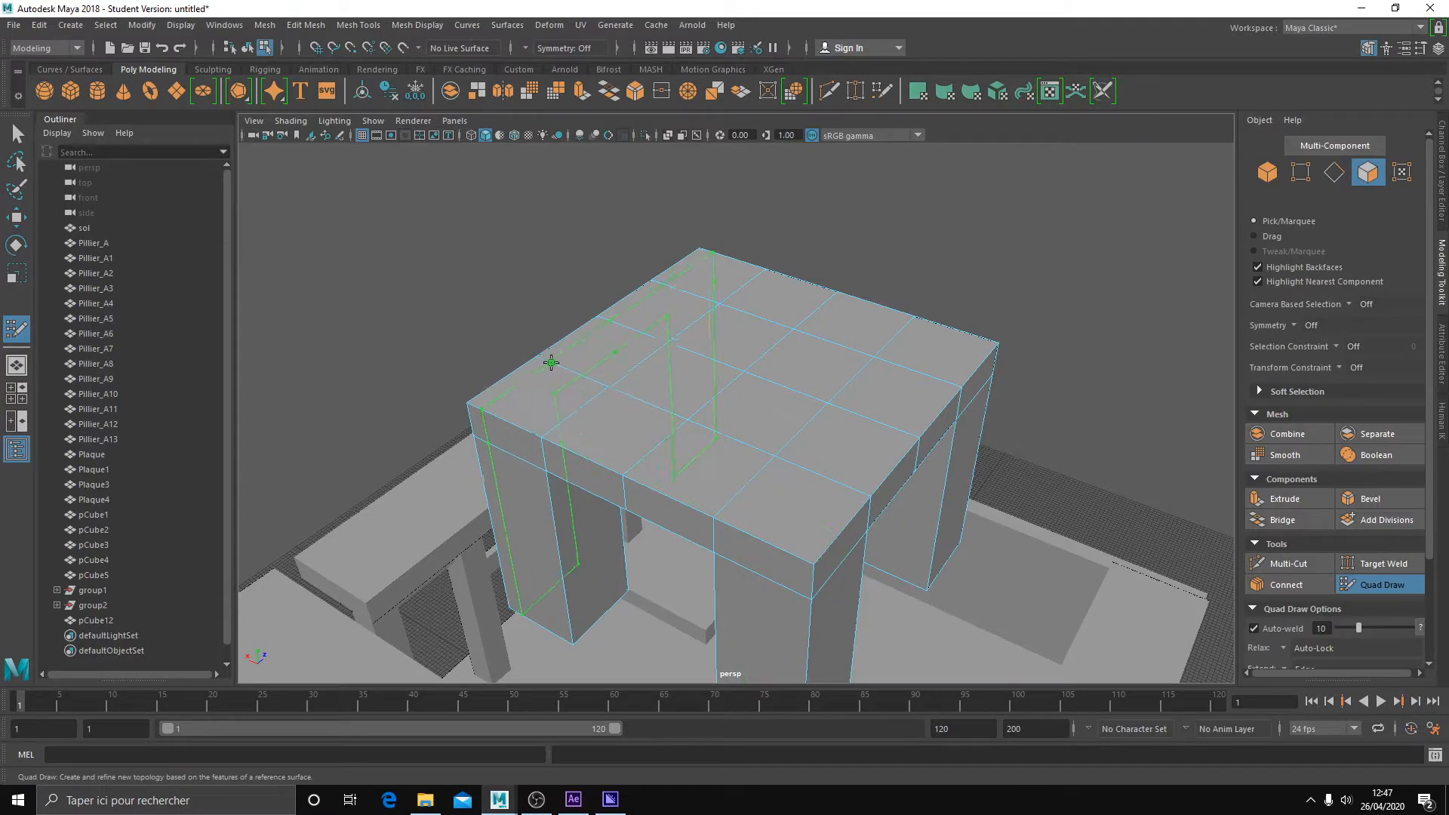
key(q)
mouse_move(645, 317)
right_down()
mouse_move(649, 332)
mouse_move(679, 284)
right_up()
click(646, 298)
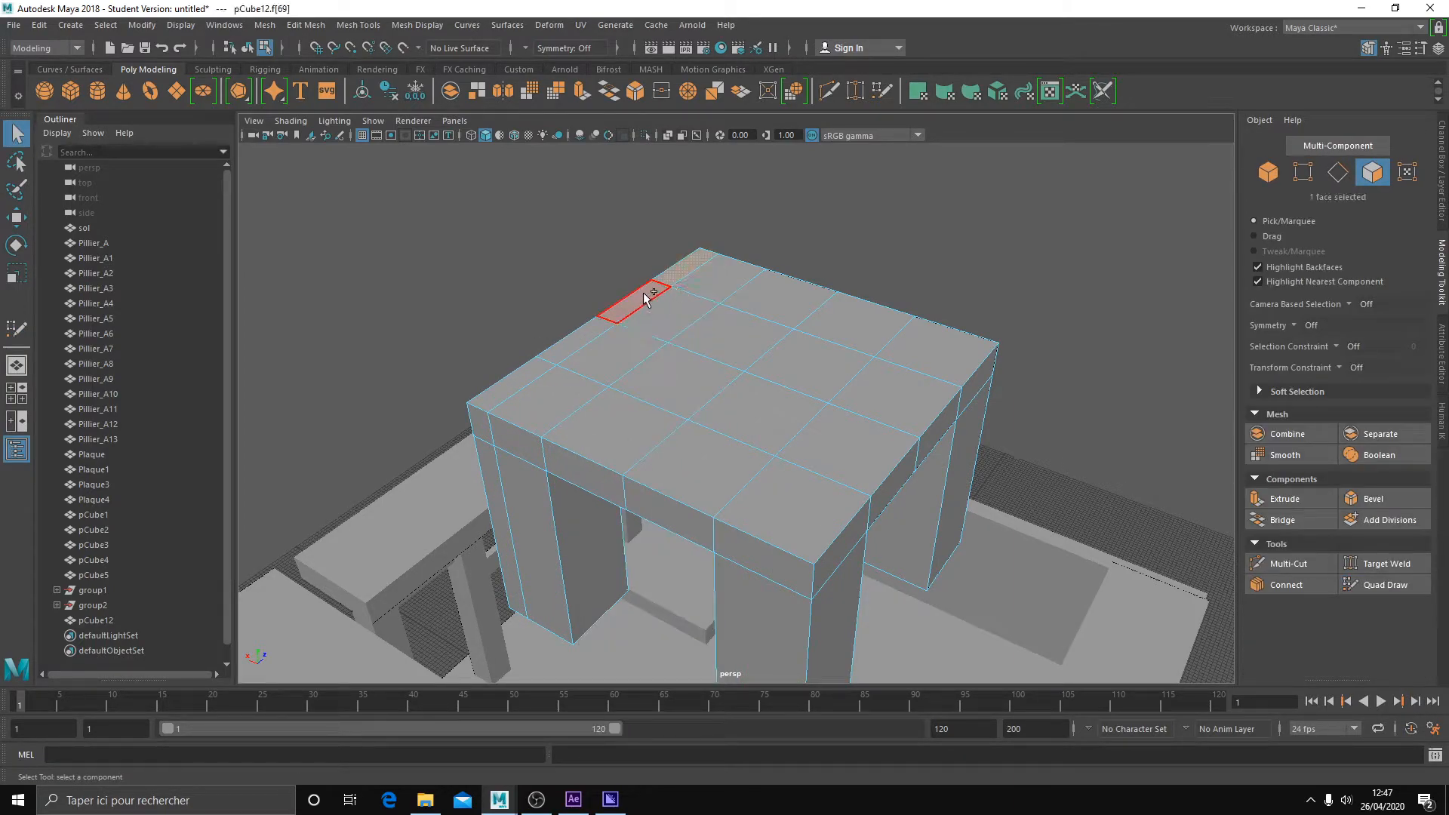
shift+click(588, 339)
shift+click(526, 375)
alt+drag(922, 457, 870, 436)
Extrude the four narrow faces straight up into a tall, thin backrest.
click(1310, 498)
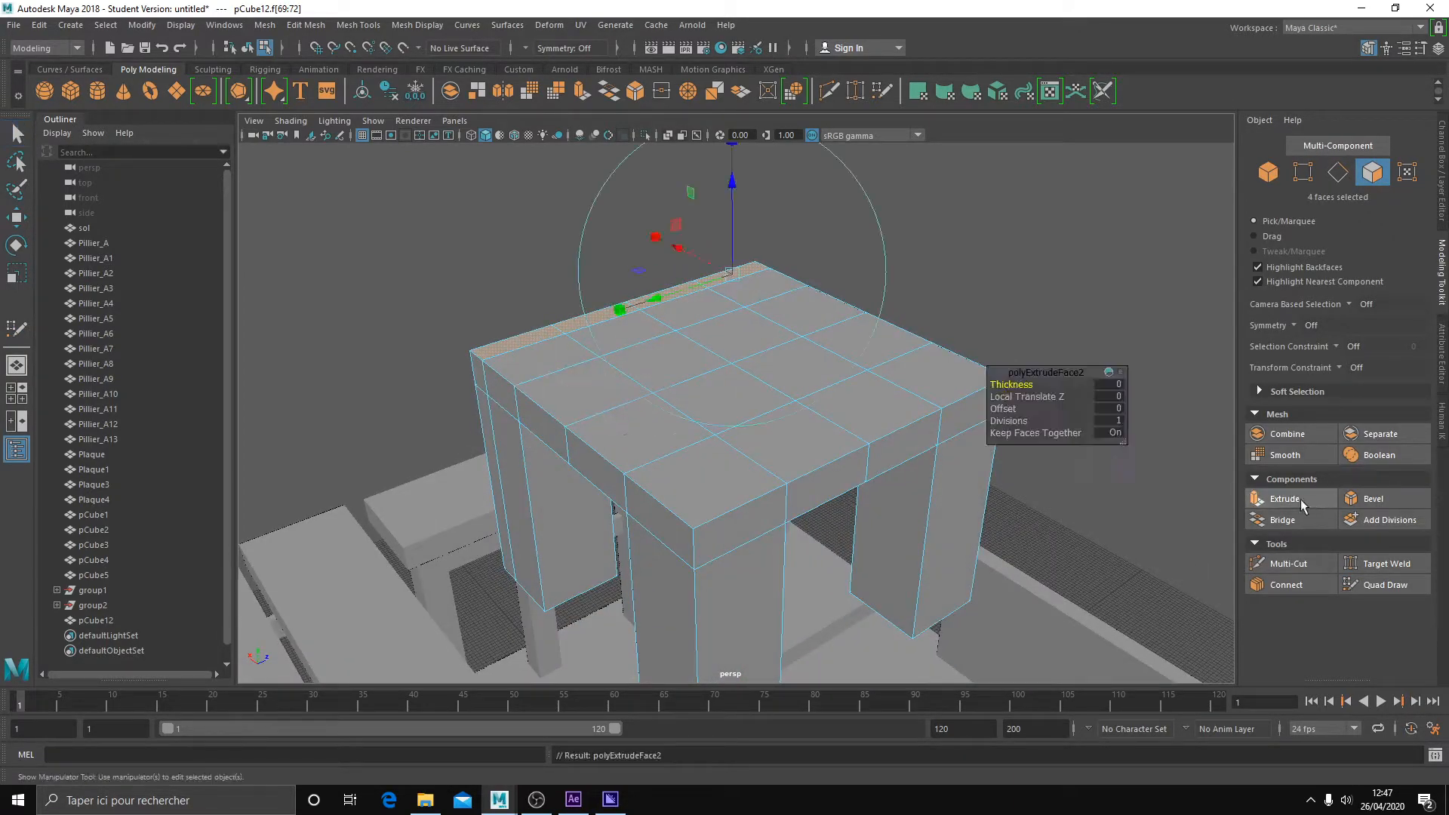
scroll(913, 439, down, 4)
drag(731, 255, 799, 236)
scroll(737, 233, down, 2)
key(ctrl+z)
alt+middle_drag(800, 237, 786, 305)
drag(702, 252, 691, 211)
Select the two outer end edges at the top of the backrest and lower them to about Y 1643.71 to slope its corners.
alt+drag(758, 306, 641, 340)
scroll(650, 346, up, 2)
alt+middle_drag(641, 340, 679, 440)
scroll(680, 440, up, 3)
right_drag(627, 365, 621, 323)
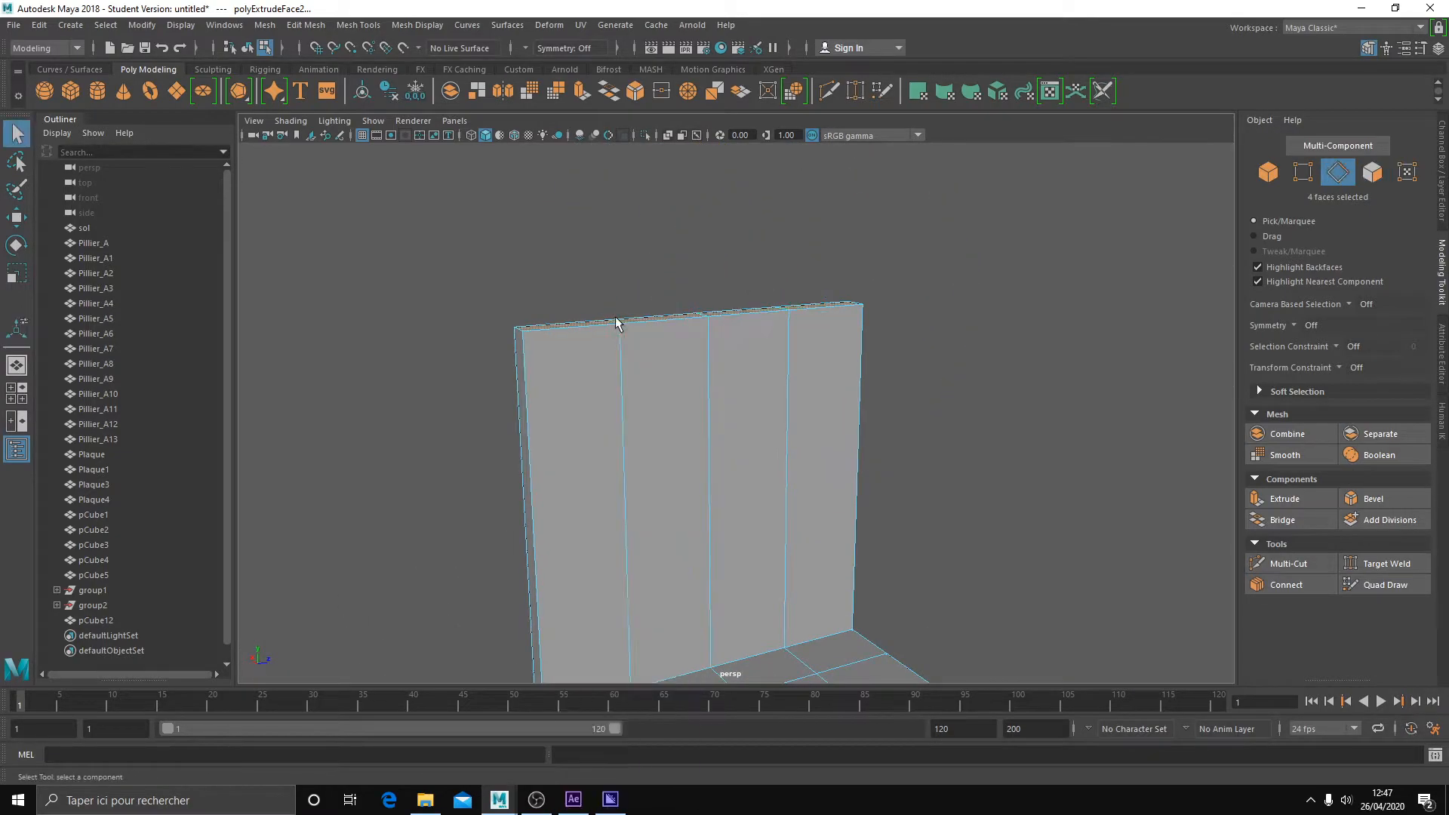
click(526, 351)
alt+drag(526, 352, 673, 357)
key(w)
middle_drag(674, 357, 673, 413)
scroll(673, 413, down, 3)
alt+drag(673, 413, 906, 400)
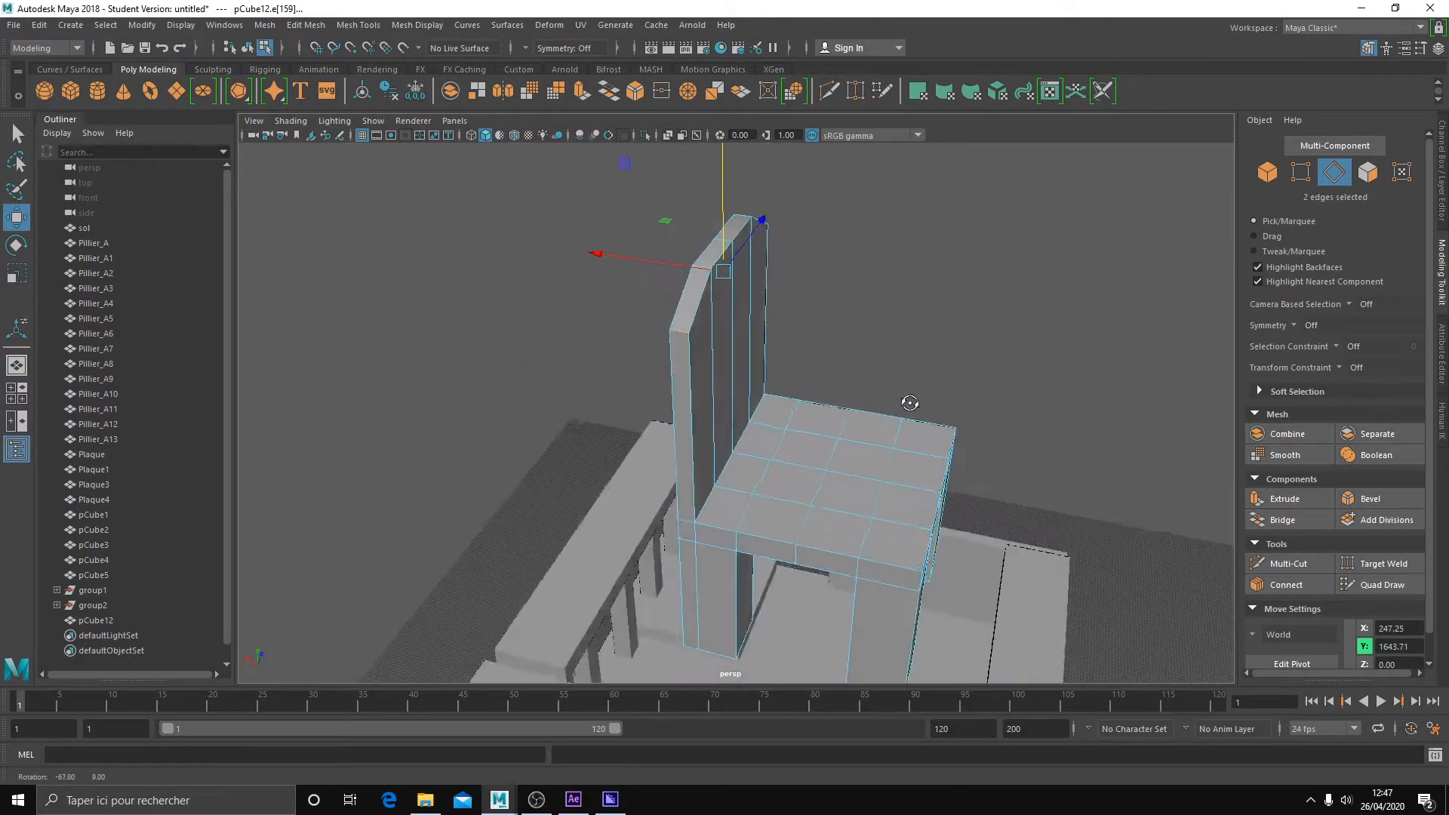
alt+middle_drag(906, 401, 804, 330)
Try moving and scaling edges of the seat, and undo the scaling.
alt+drag(786, 501, 692, 517)
scroll(705, 500, up, 3)
click(705, 501)
key(q)
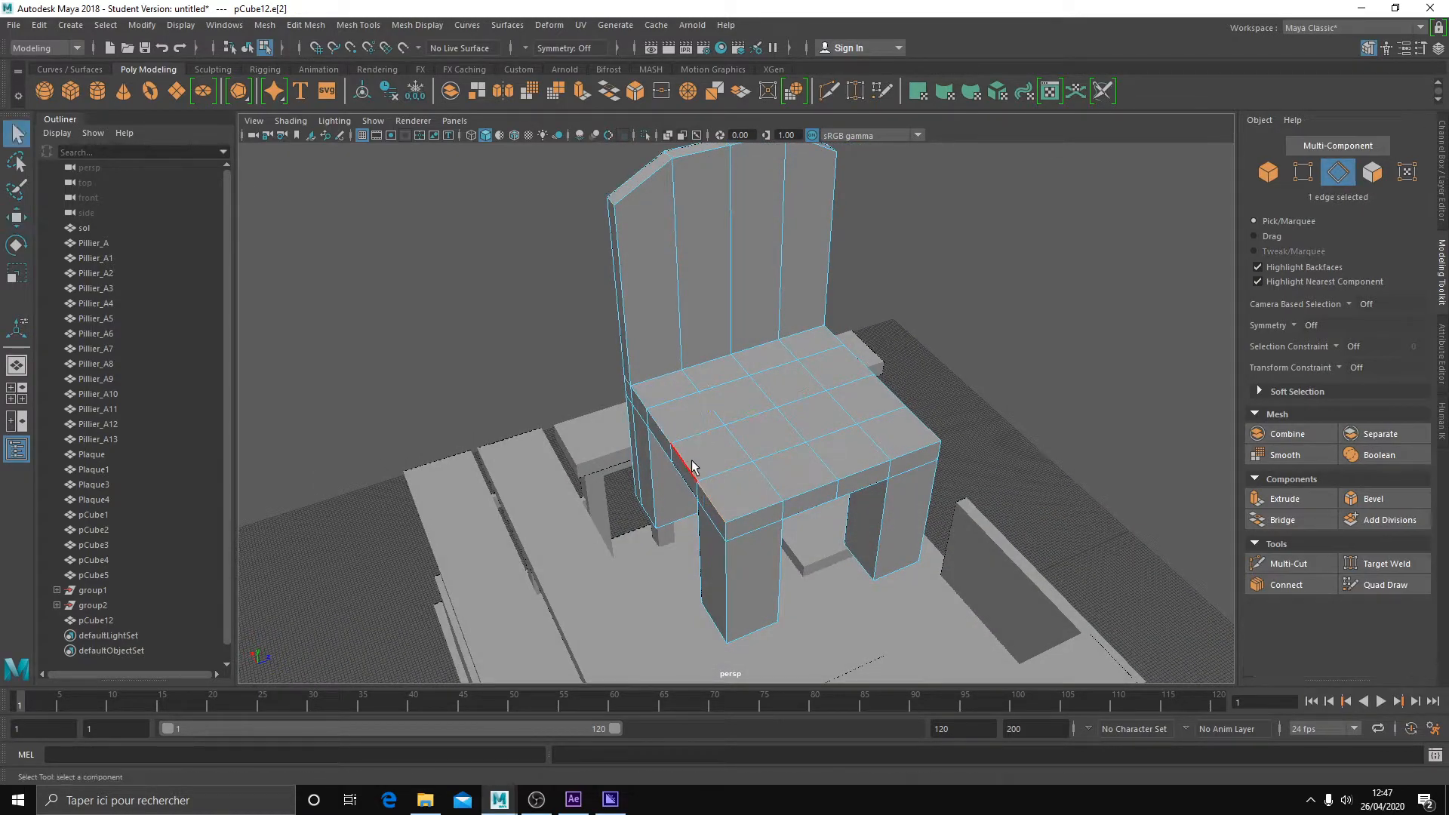
key(w)
drag(730, 452, 724, 515)
shift+click(799, 496)
key(r)
key(ctrl+z)
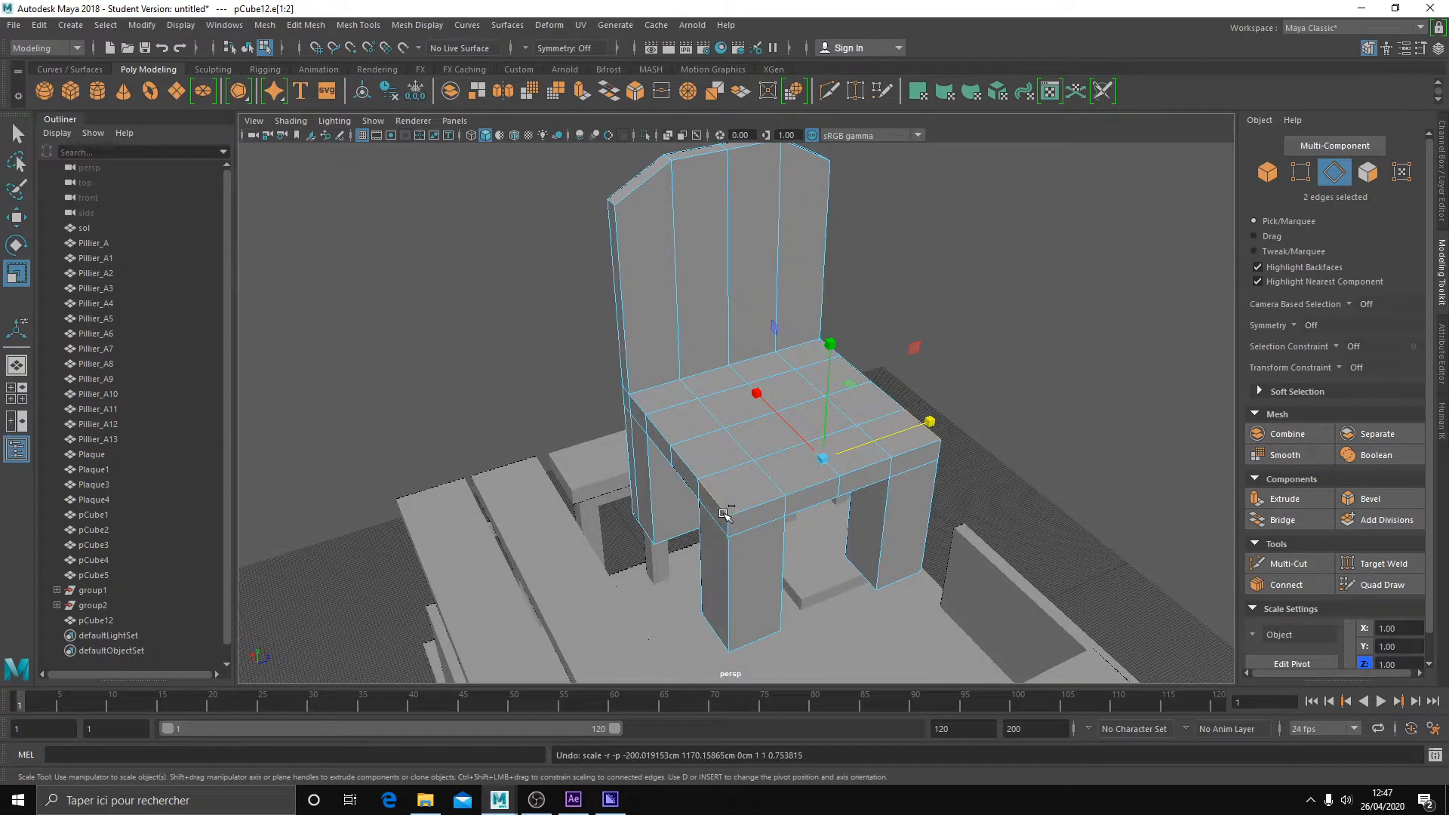
Return to object selection and add two horizontal edge loops across the backrest with Quad Draw.
key(q)
right_drag(667, 369, 739, 341)
alt+drag(739, 341, 714, 482)
alt+drag(729, 549, 789, 560)
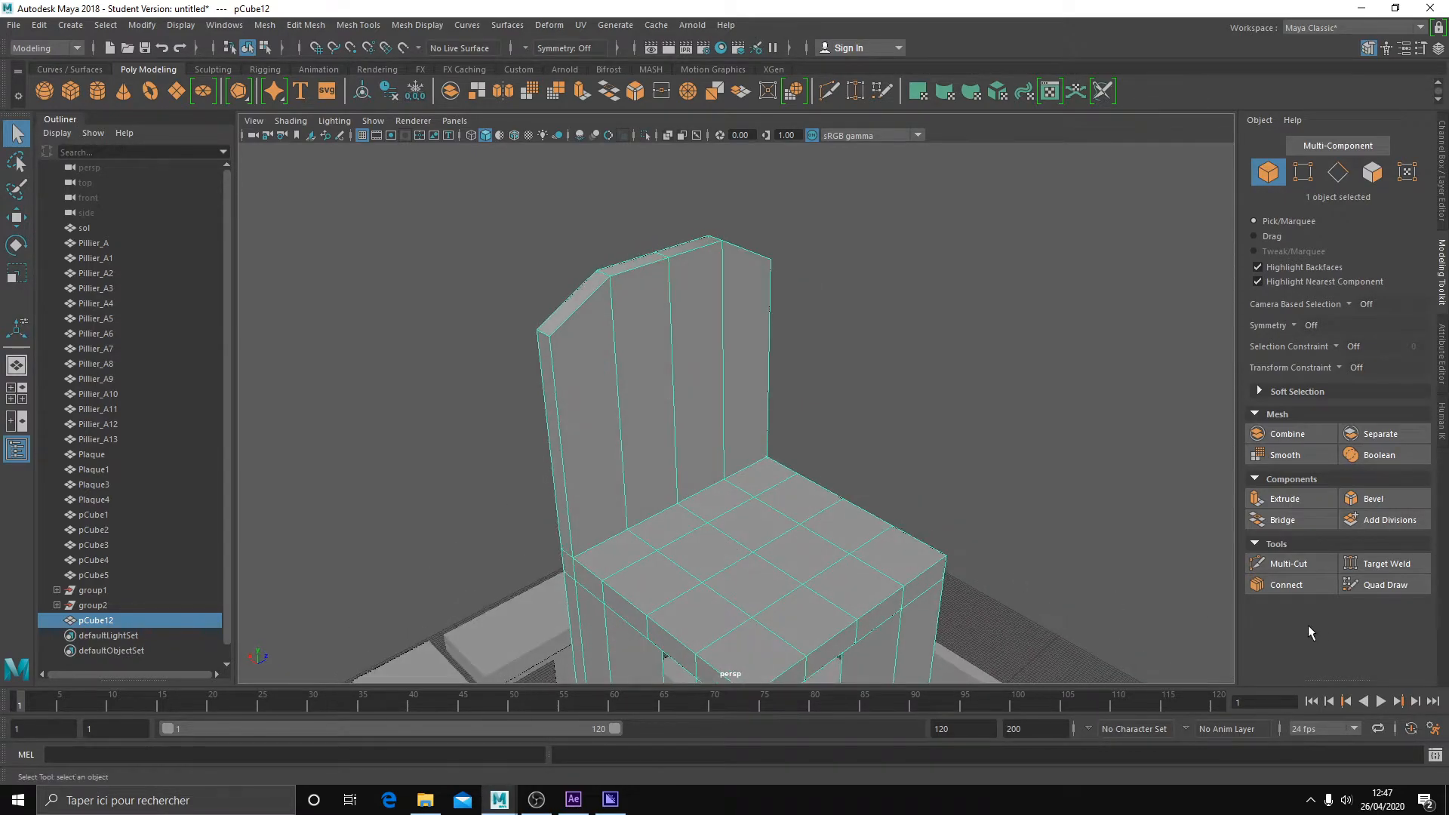
click(1366, 588)
ctrl+click(679, 338)
ctrl+click(674, 404)
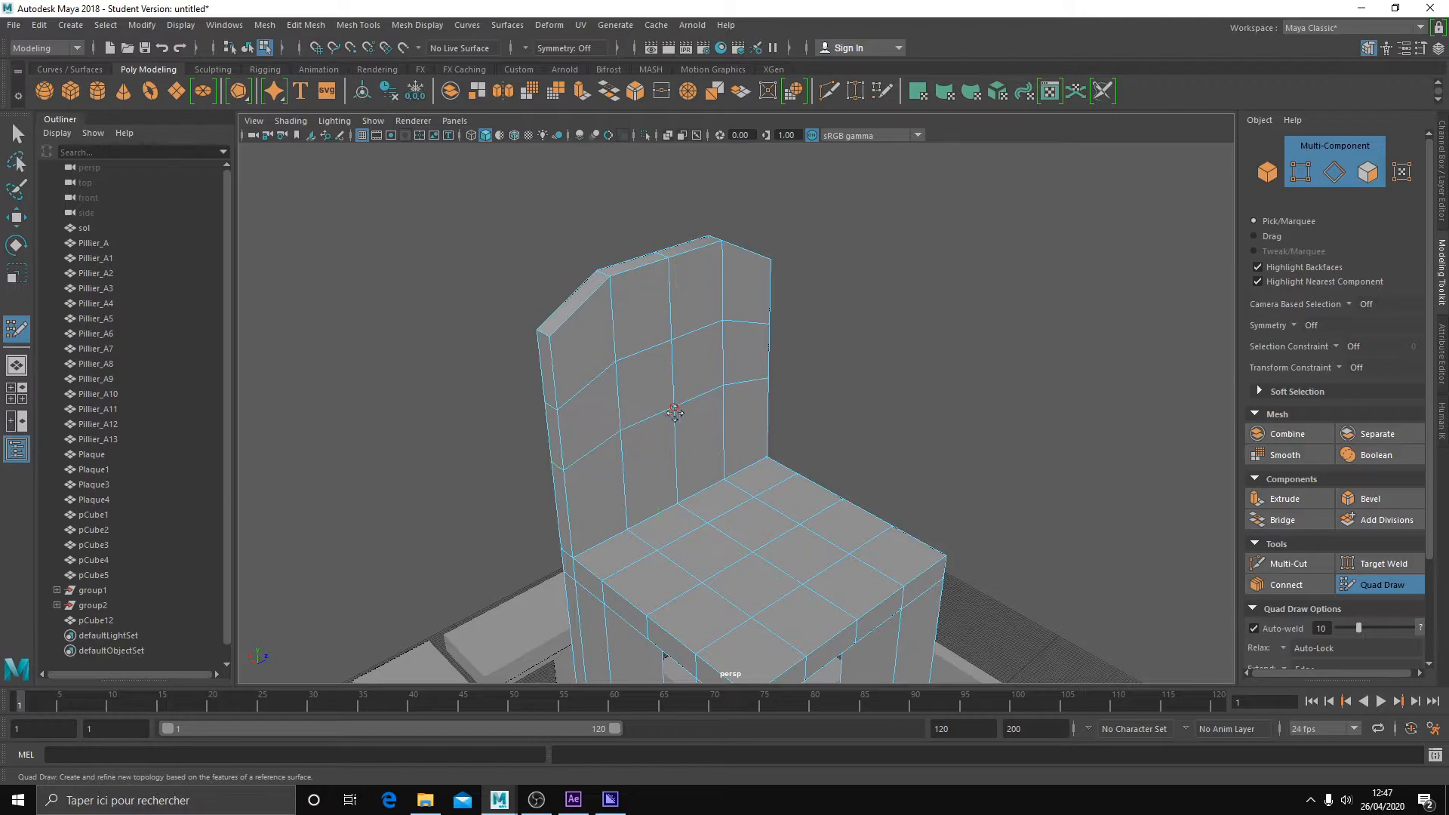
Delete the two central faces in the backrest's middle row to cut a rectangular opening through it.
key(q)
alt+drag(723, 413, 696, 375)
right_drag(699, 370, 707, 409)
alt+drag(706, 409, 687, 424)
scroll(694, 392, up, 3)
click(699, 369)
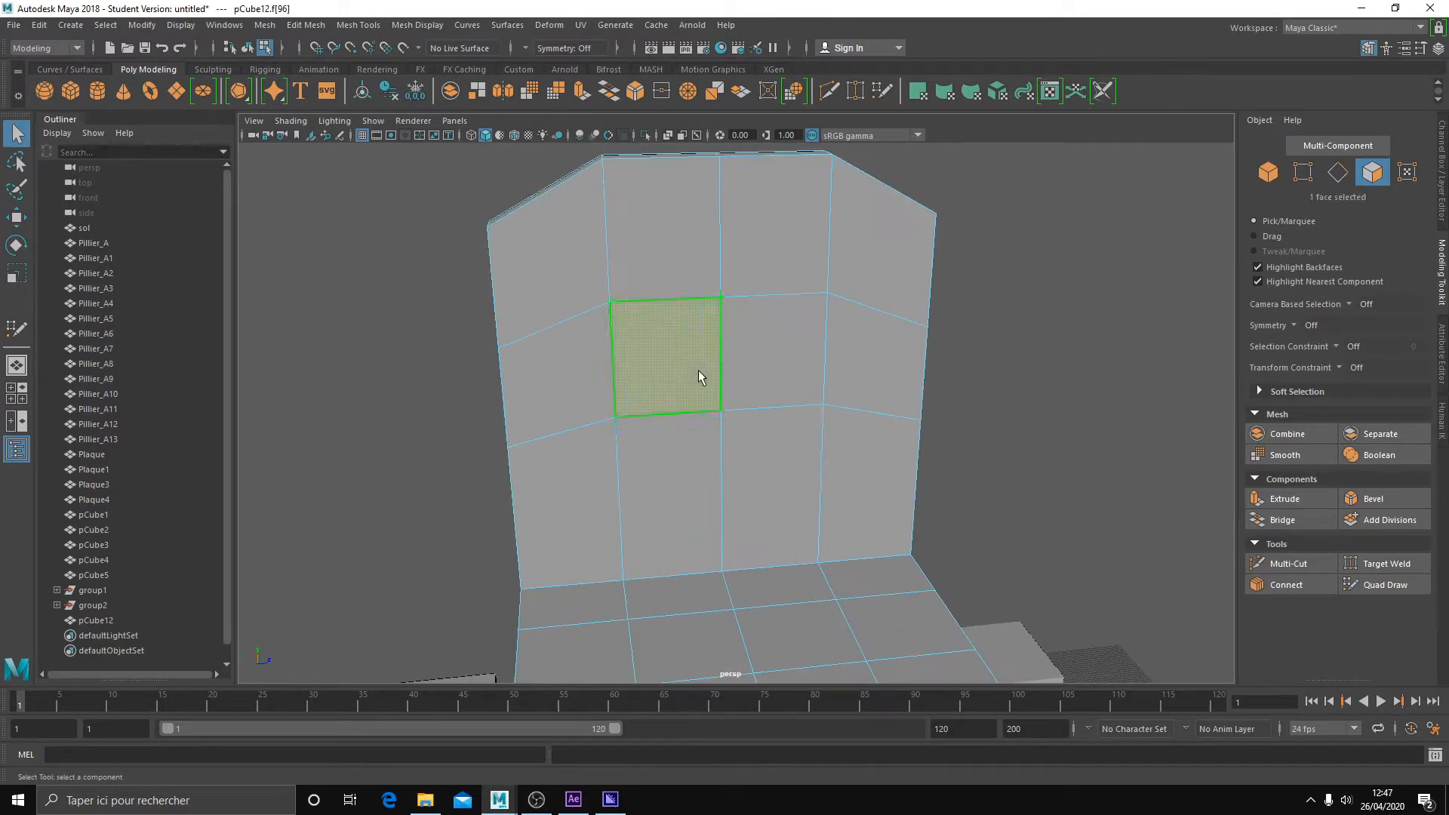
key(Delete)
click(733, 375)
key(Delete)
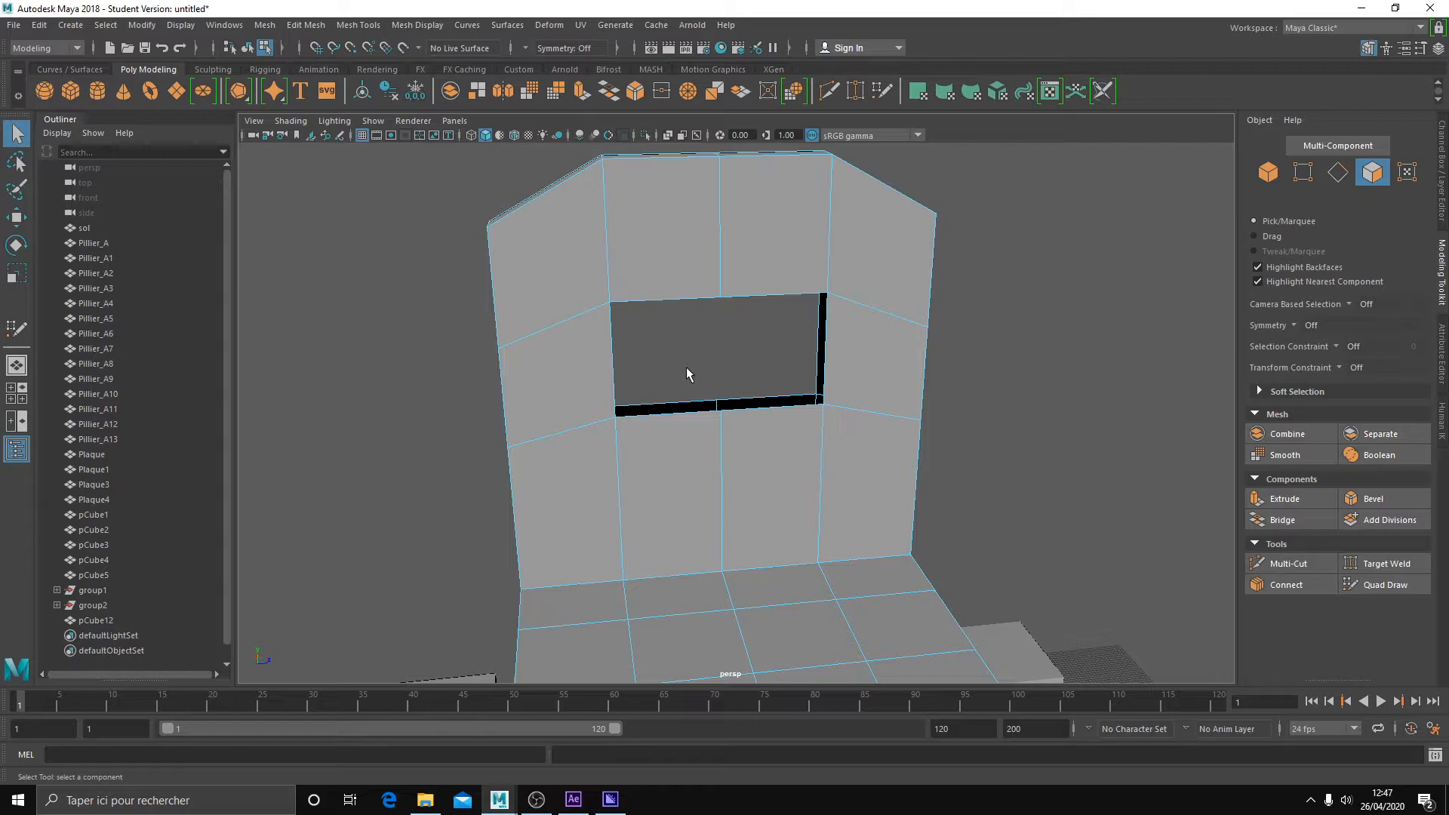
Examine the missing inner walls around the backrest's rectangular opening.
alt+drag(686, 367, 821, 480)
click(864, 477)
scroll(821, 480, up, 3)
click(841, 504)
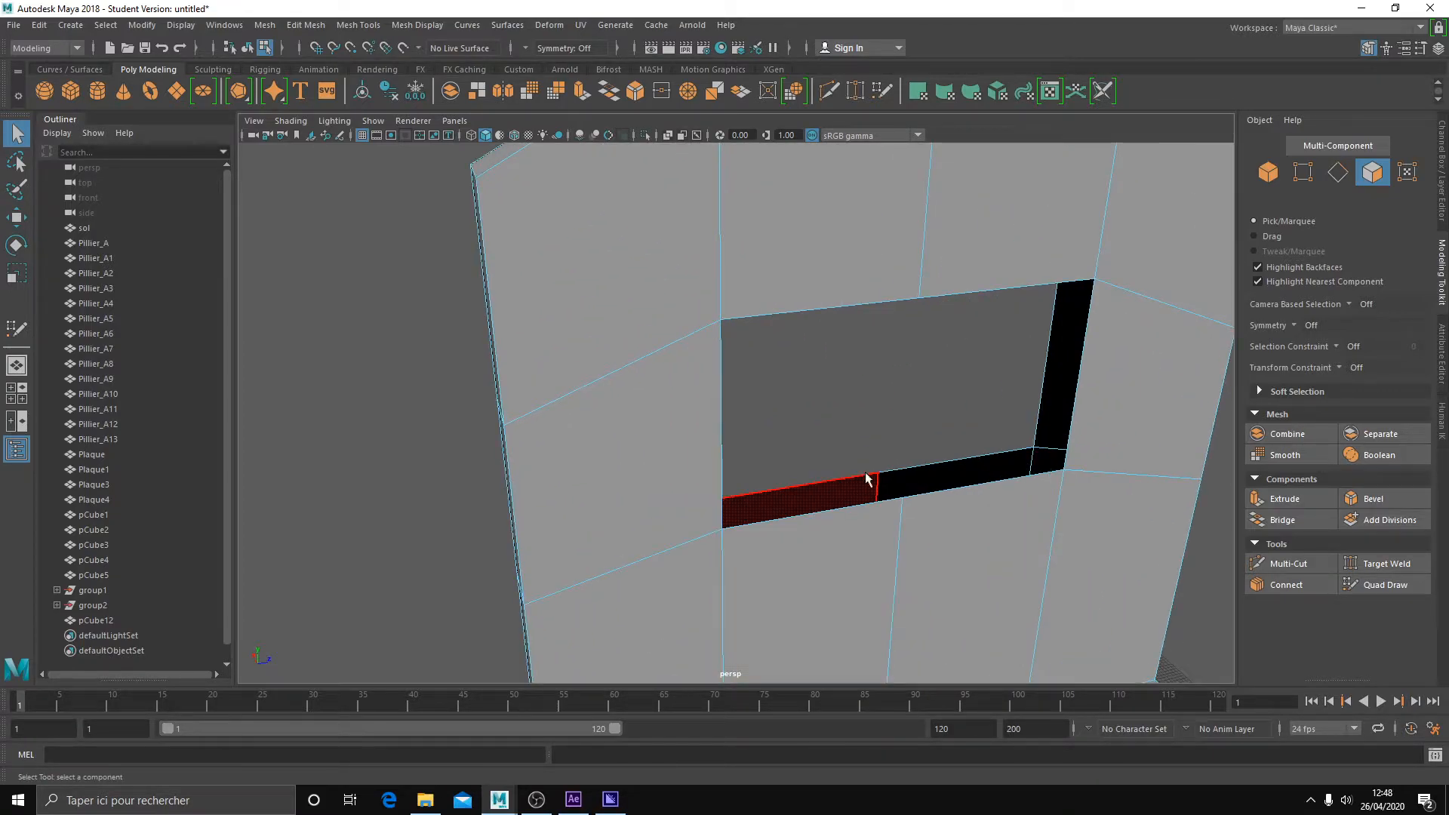
click(927, 485)
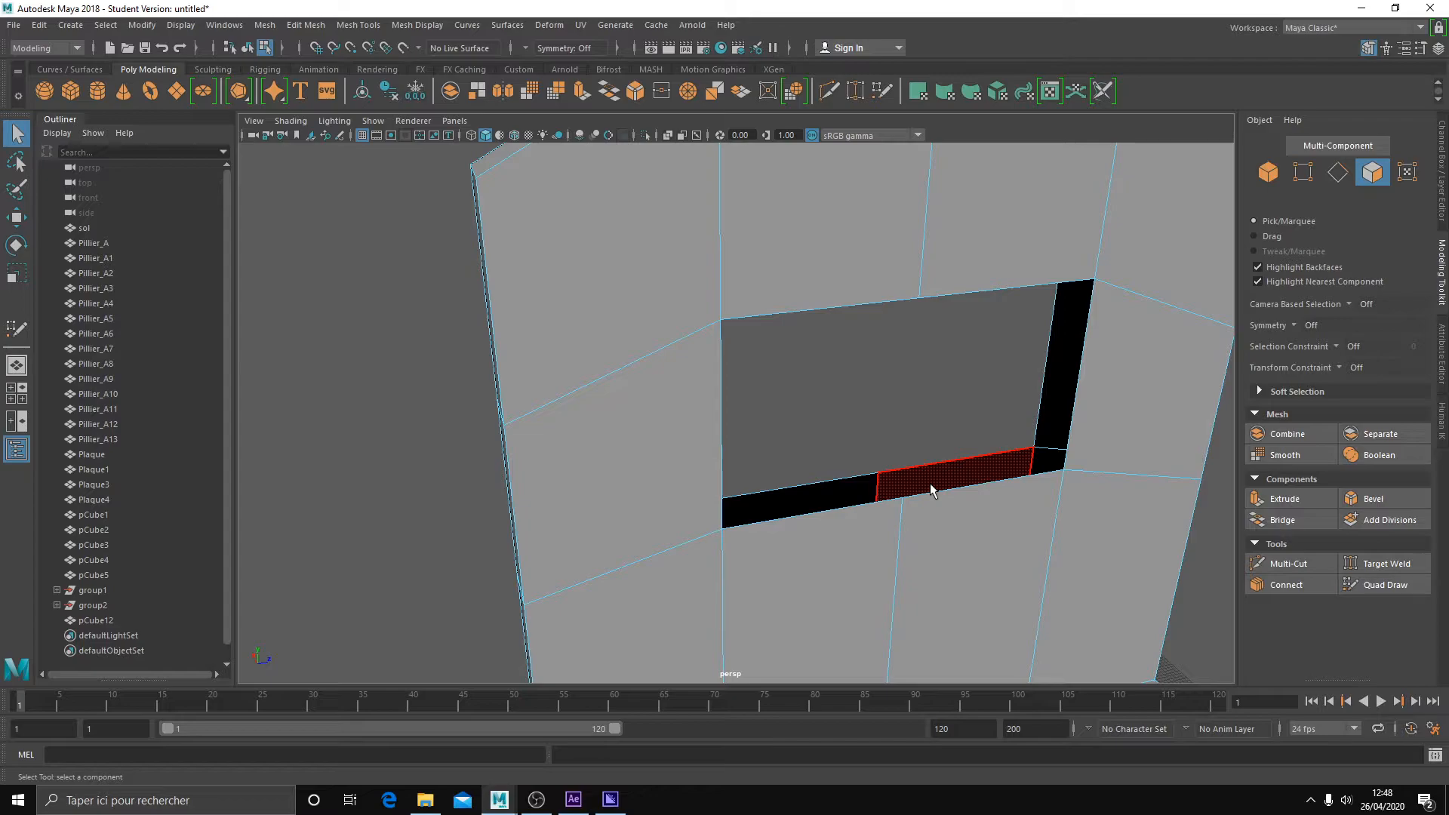
alt+drag(932, 490, 880, 534)
click(864, 541)
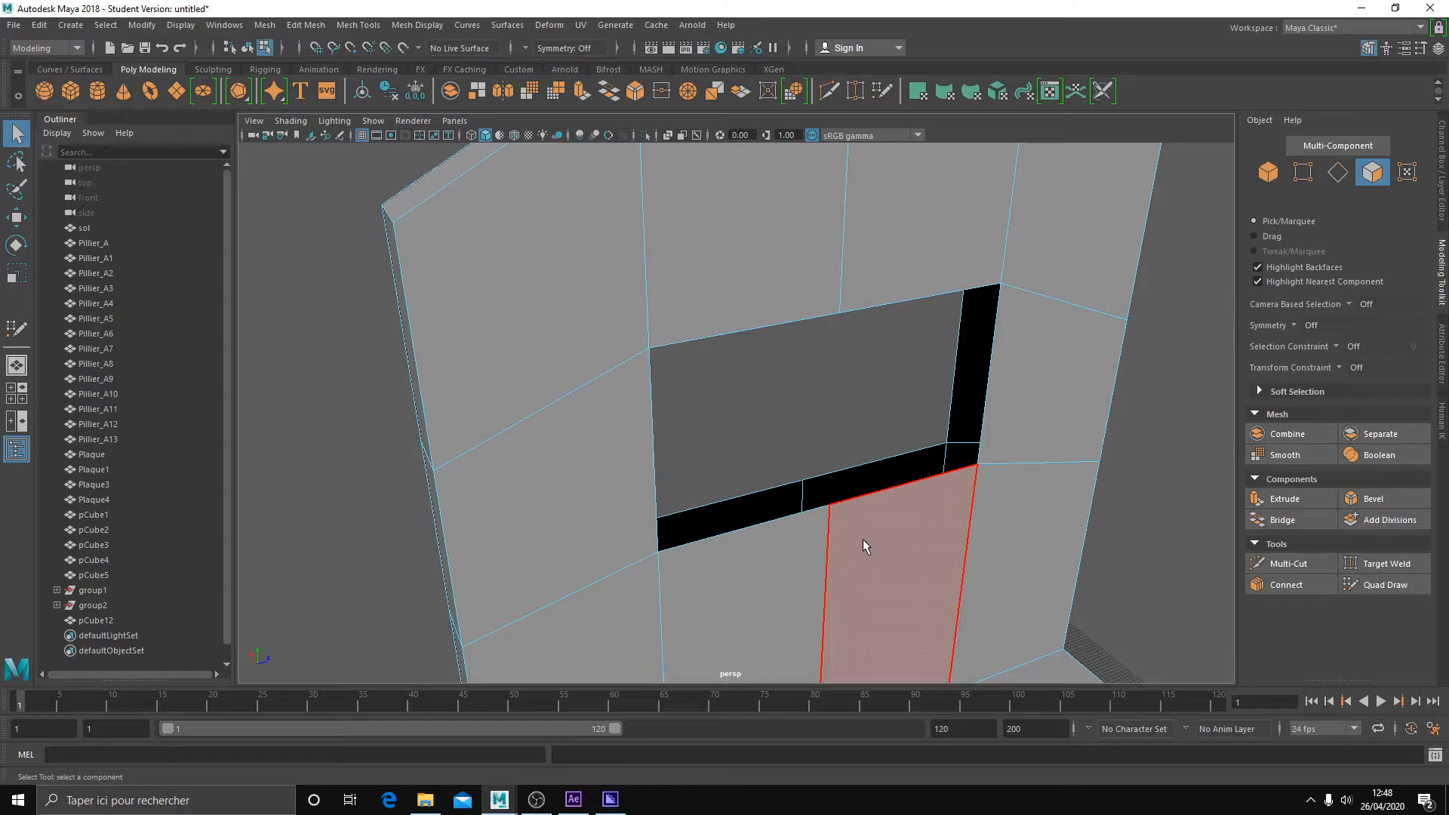
alt+drag(862, 539, 845, 480)
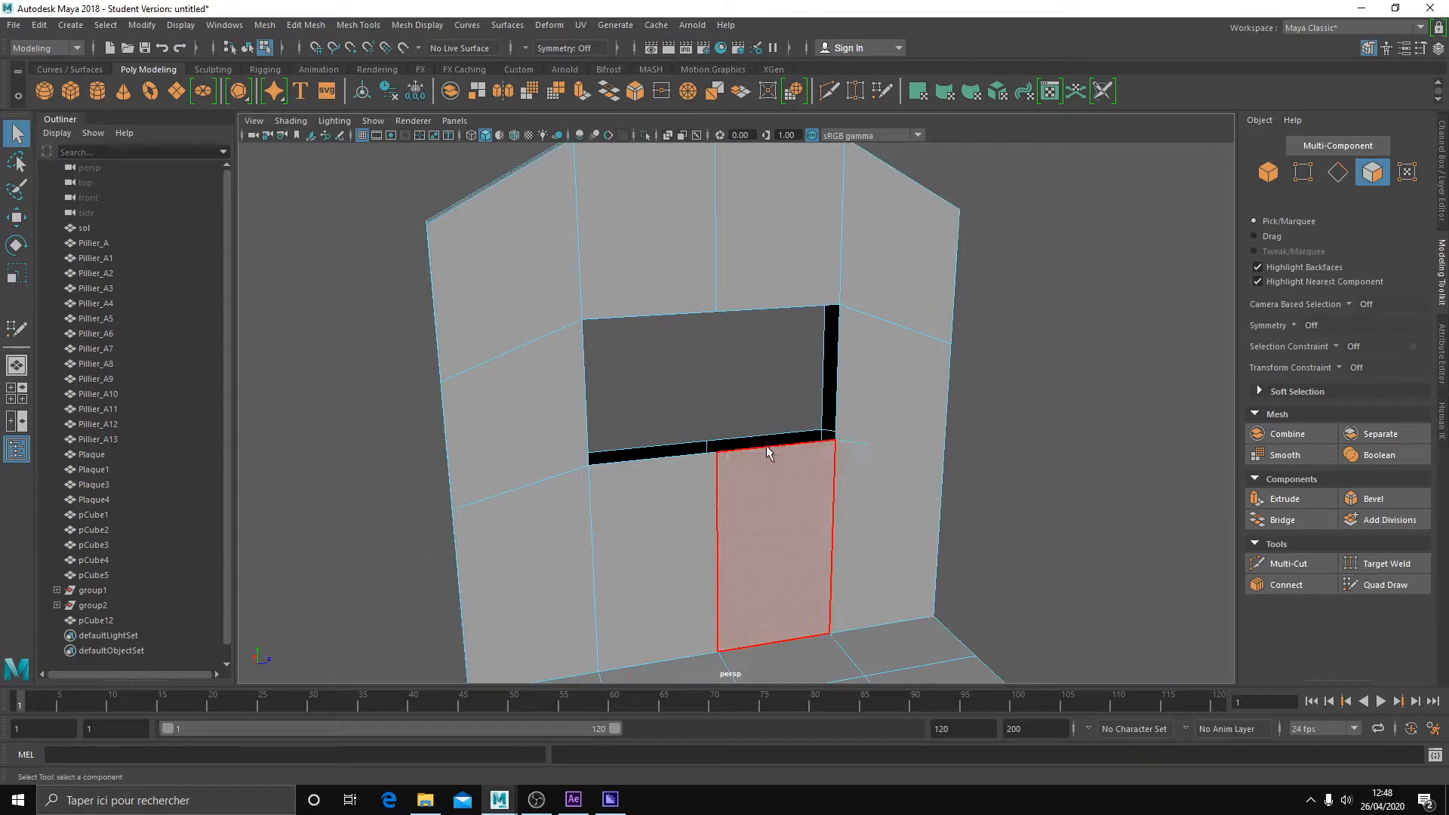
Try to bridge one pair of front and rear edges along the lower side of the backrest opening, and undo it.
click(1337, 172)
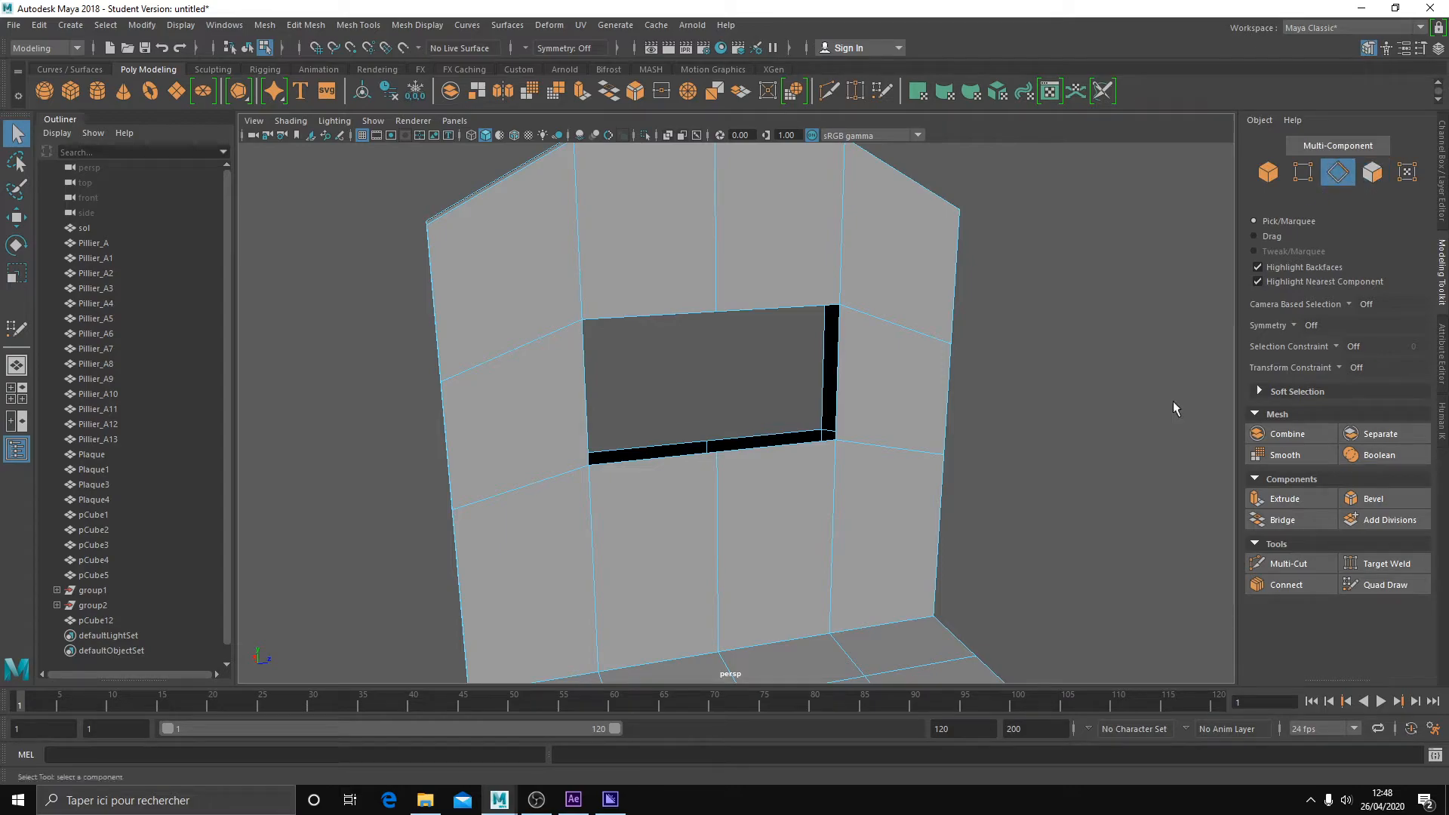
shift+click(789, 447)
alt+drag(789, 448, 804, 501)
scroll(708, 415, up, 5)
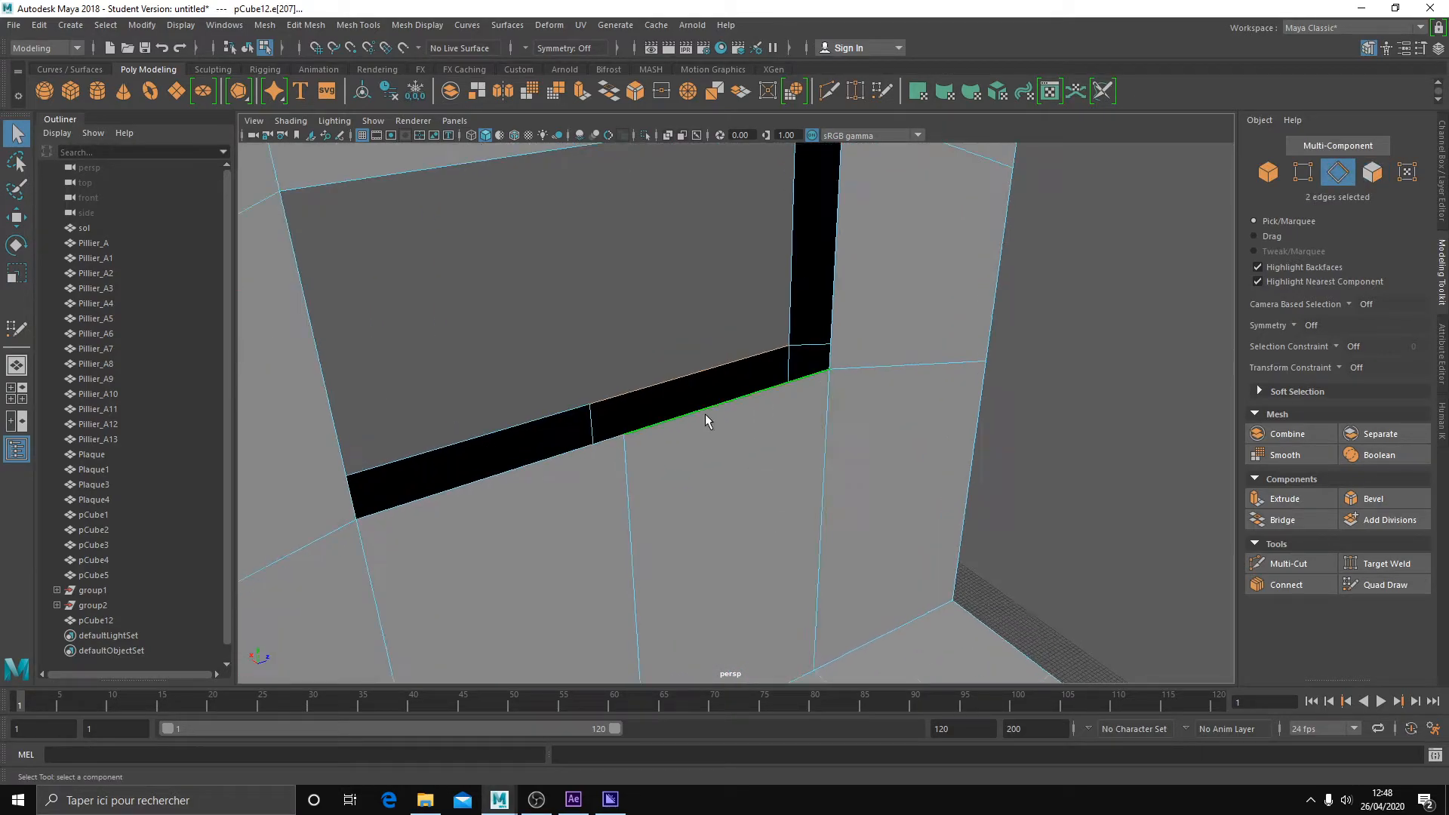
click(1321, 521)
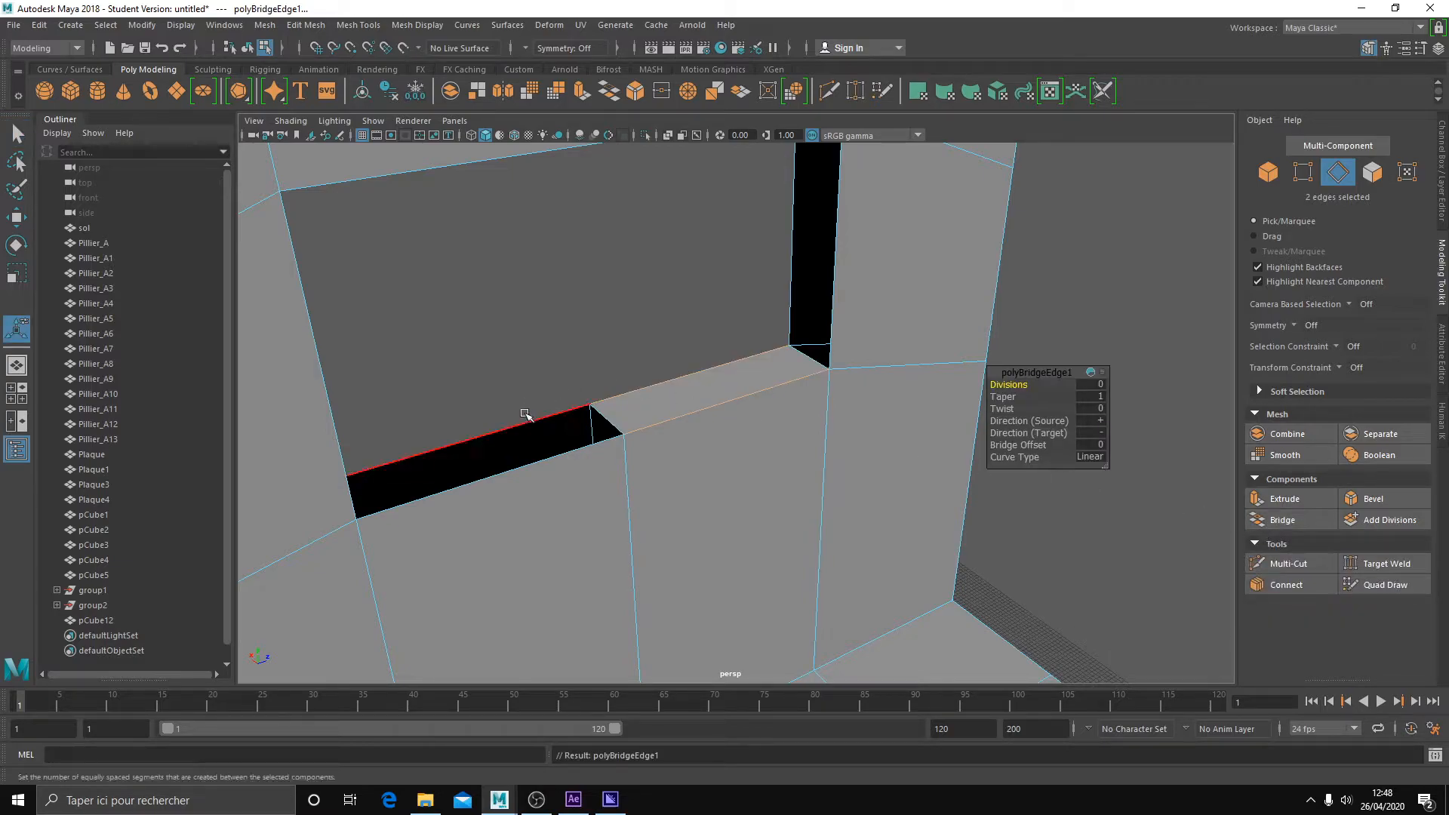
key(ctrl+z)
key(ctrl+z)
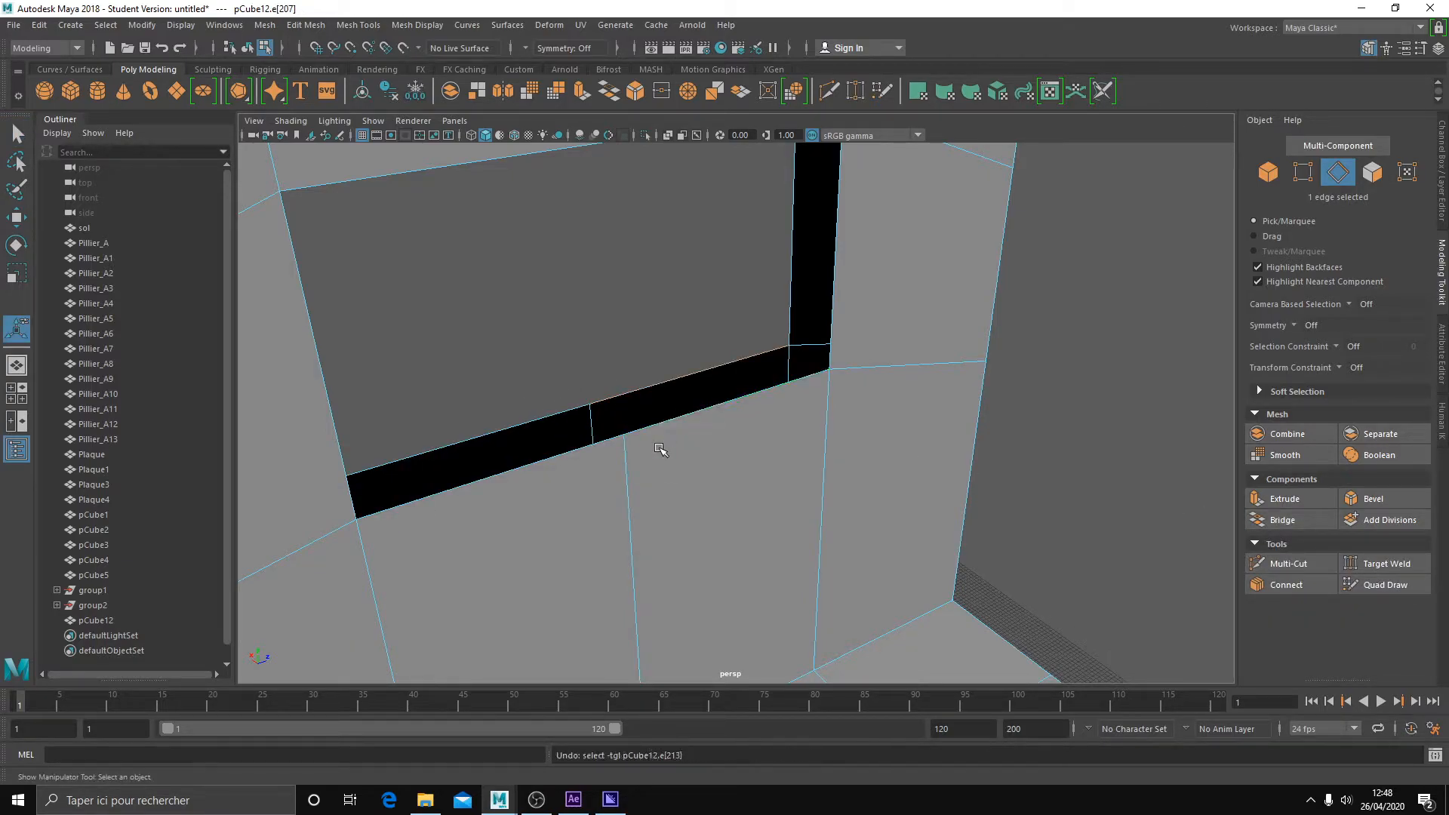
Select the complete front and rear edge loops around the backrest opening and bridge them to close its inner walls.
alt+drag(906, 256, 766, 581)
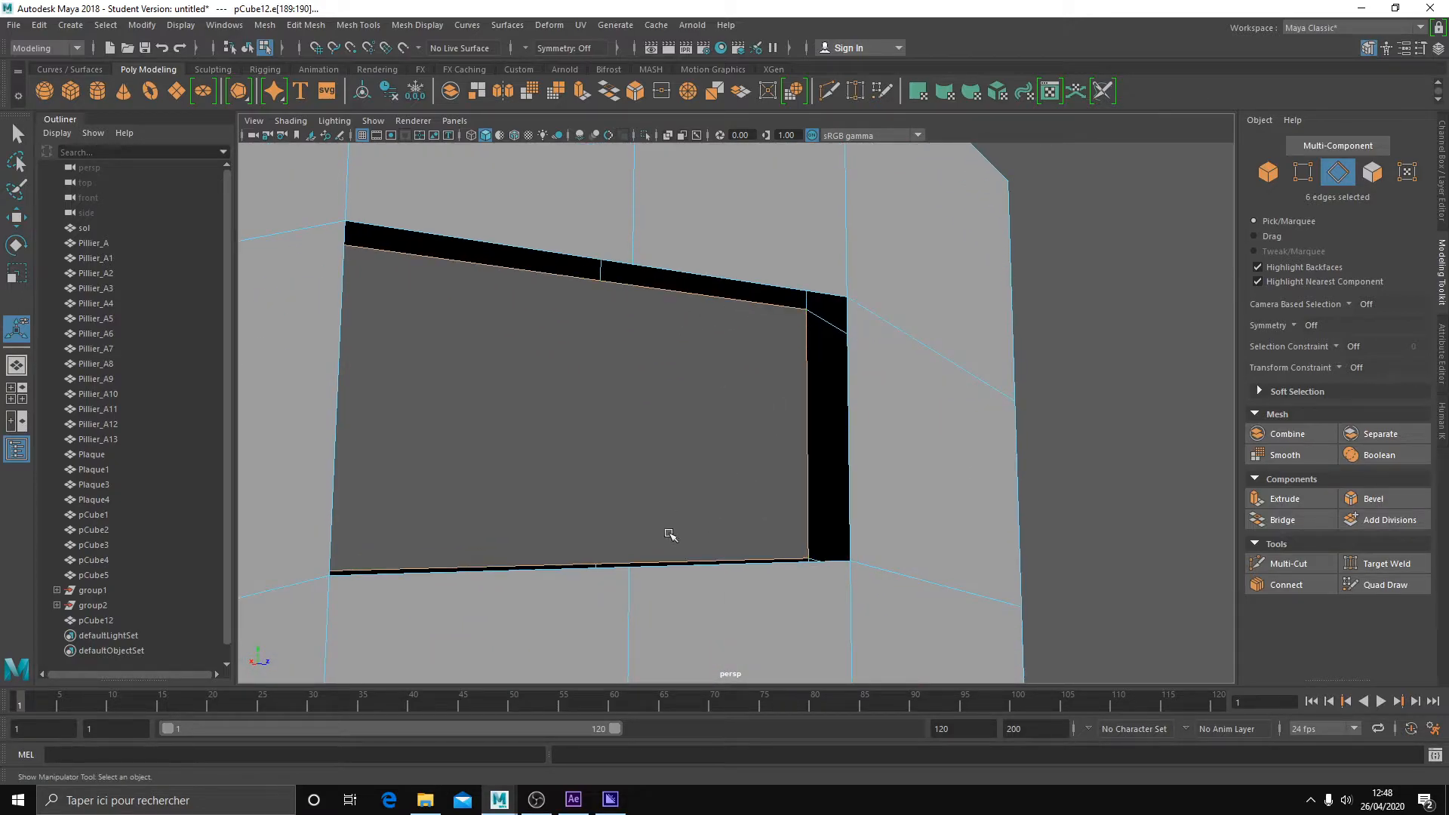
alt+drag(666, 534, 722, 550)
shift+double_click(663, 498)
scroll(682, 534, down, 3)
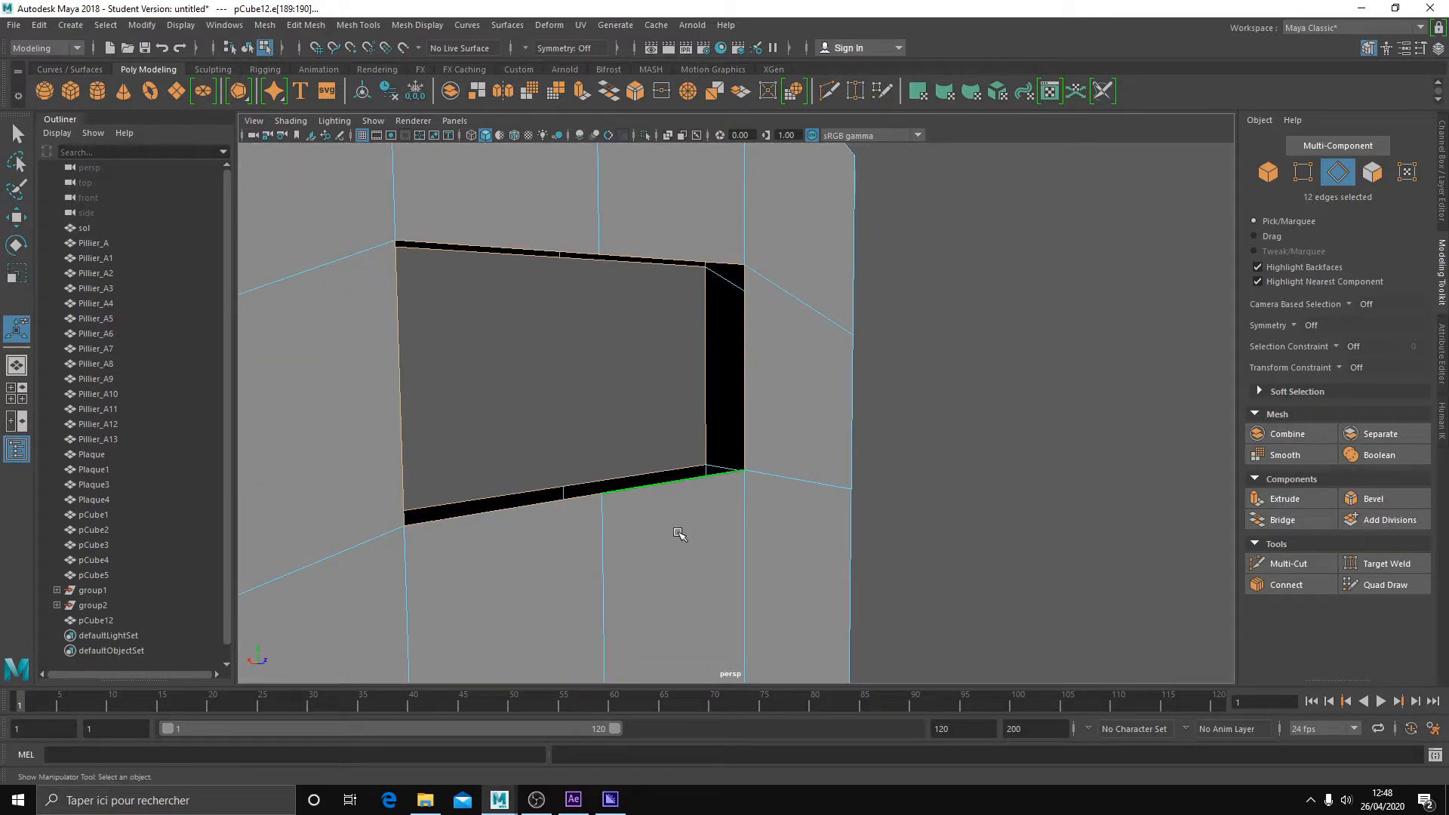
click(1297, 521)
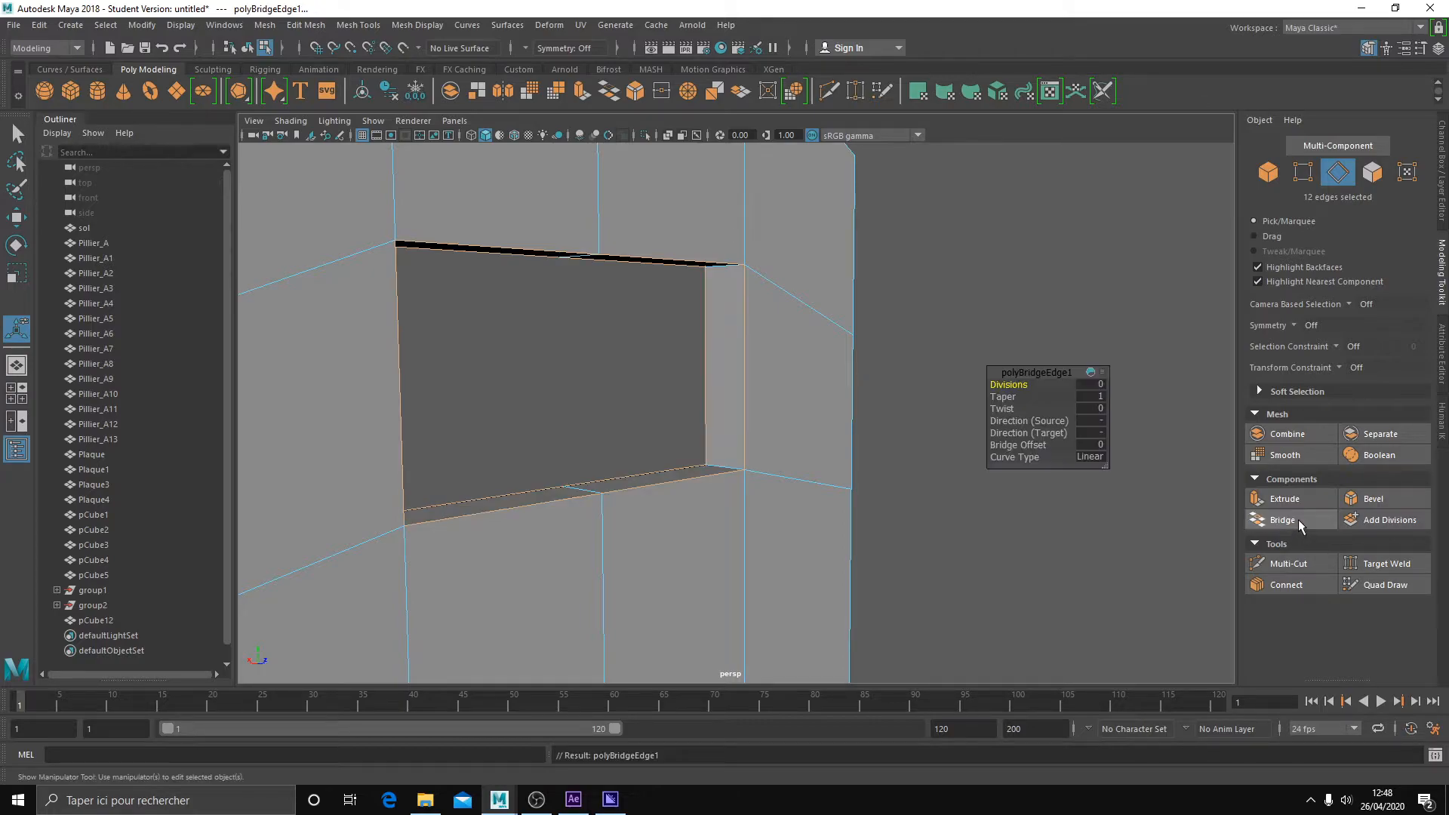
Delete the central faces of the seat, on top and underneath, to cut a square opening through it.
right_drag(658, 366, 731, 343)
scroll(821, 483, down, 3)
alt+drag(821, 483, 828, 524)
scroll(799, 542, down, 2)
scroll(844, 570, down, 2)
right_drag(824, 407, 911, 367)
click(1405, 587)
alt+drag(1071, 582, 973, 567)
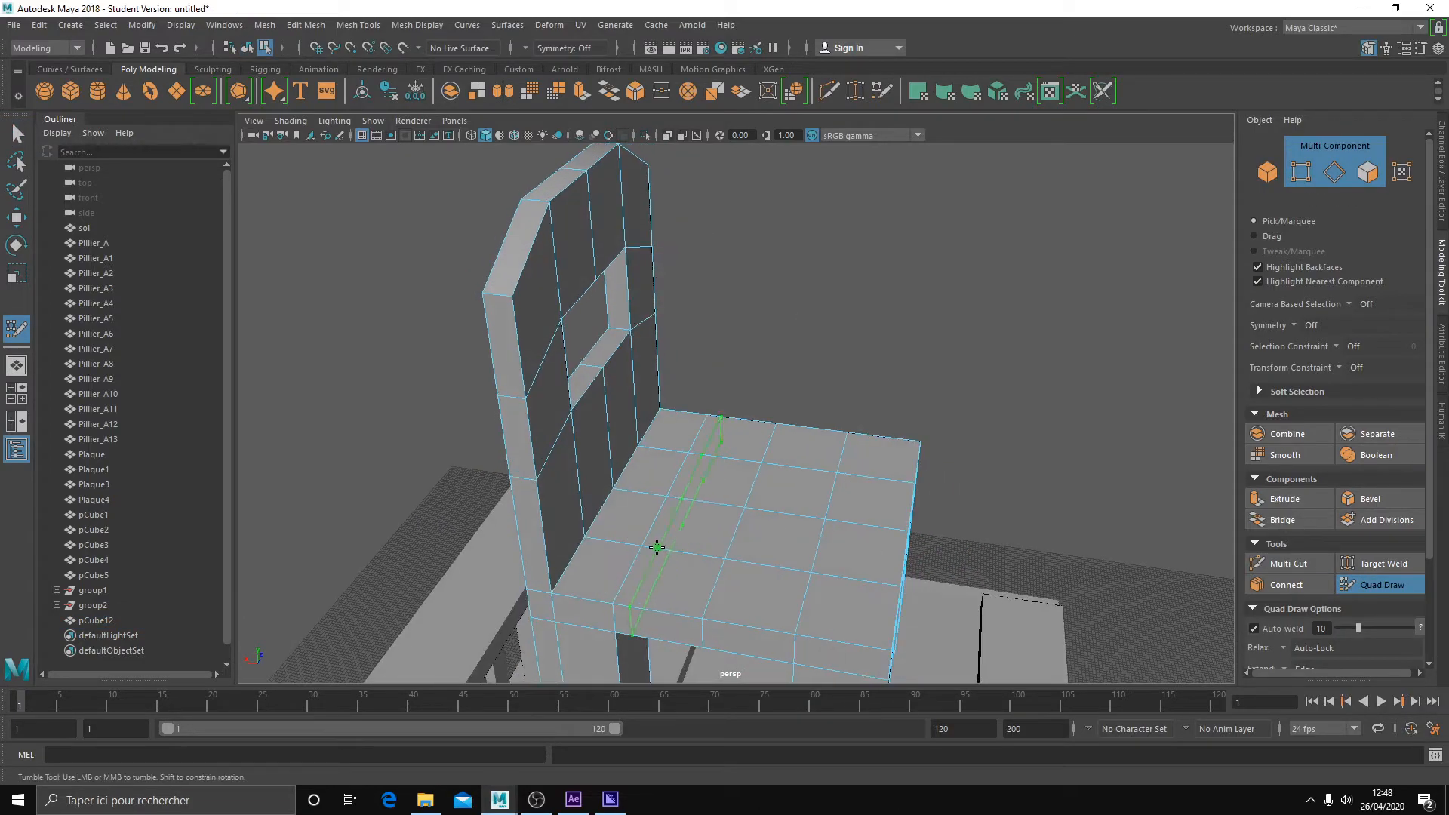
key(q)
right_drag(781, 367, 781, 413)
mouse_move(766, 430)
alt+mouse_down()
mouse_move(785, 495)
mouse_move(771, 519)
alt+mouse_up()
drag(716, 461, 763, 410)
key(Delete)
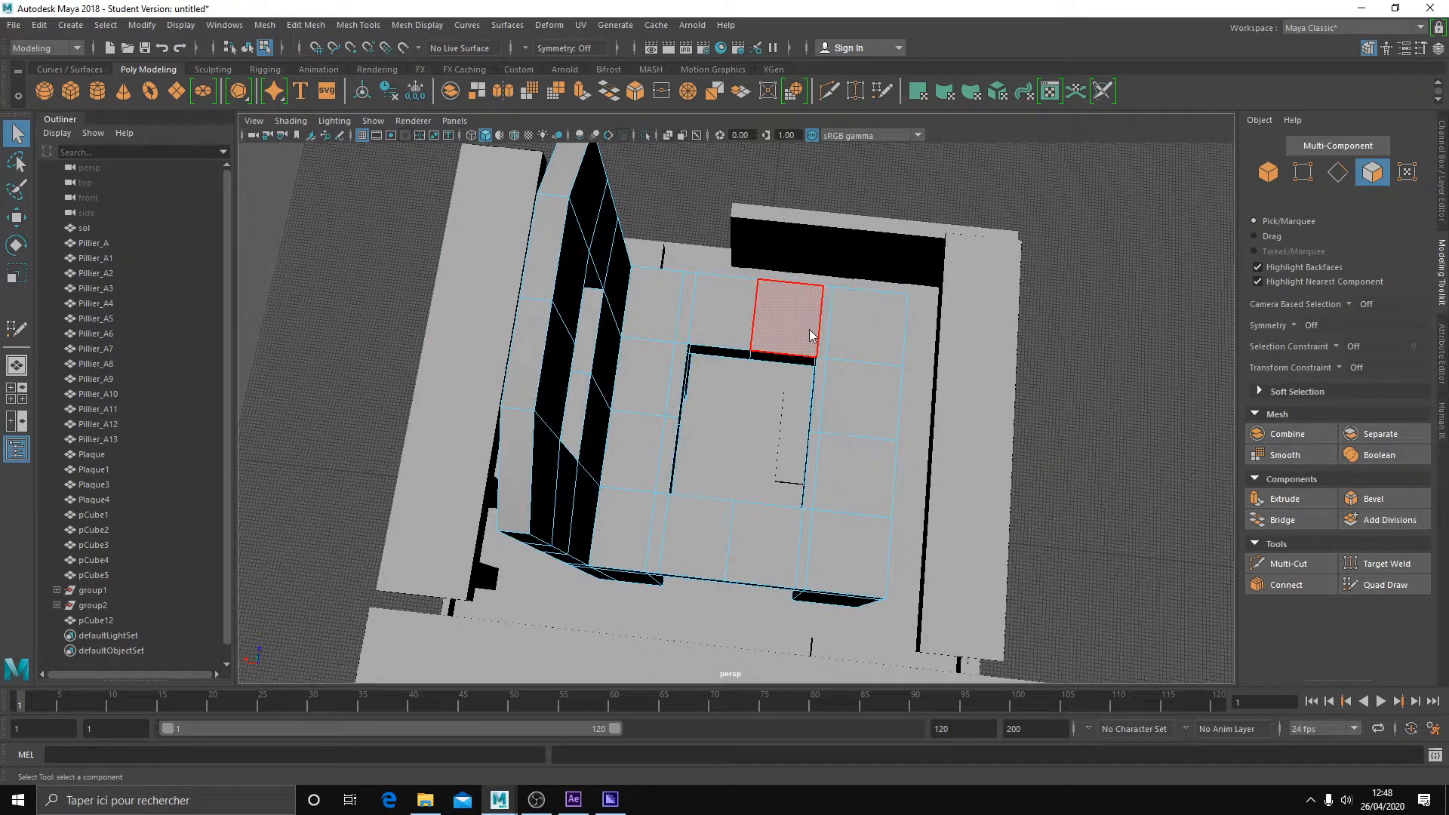
Bridge the upper and lower edge loops around the seat opening and return to object selection.
right_drag(809, 329, 804, 287)
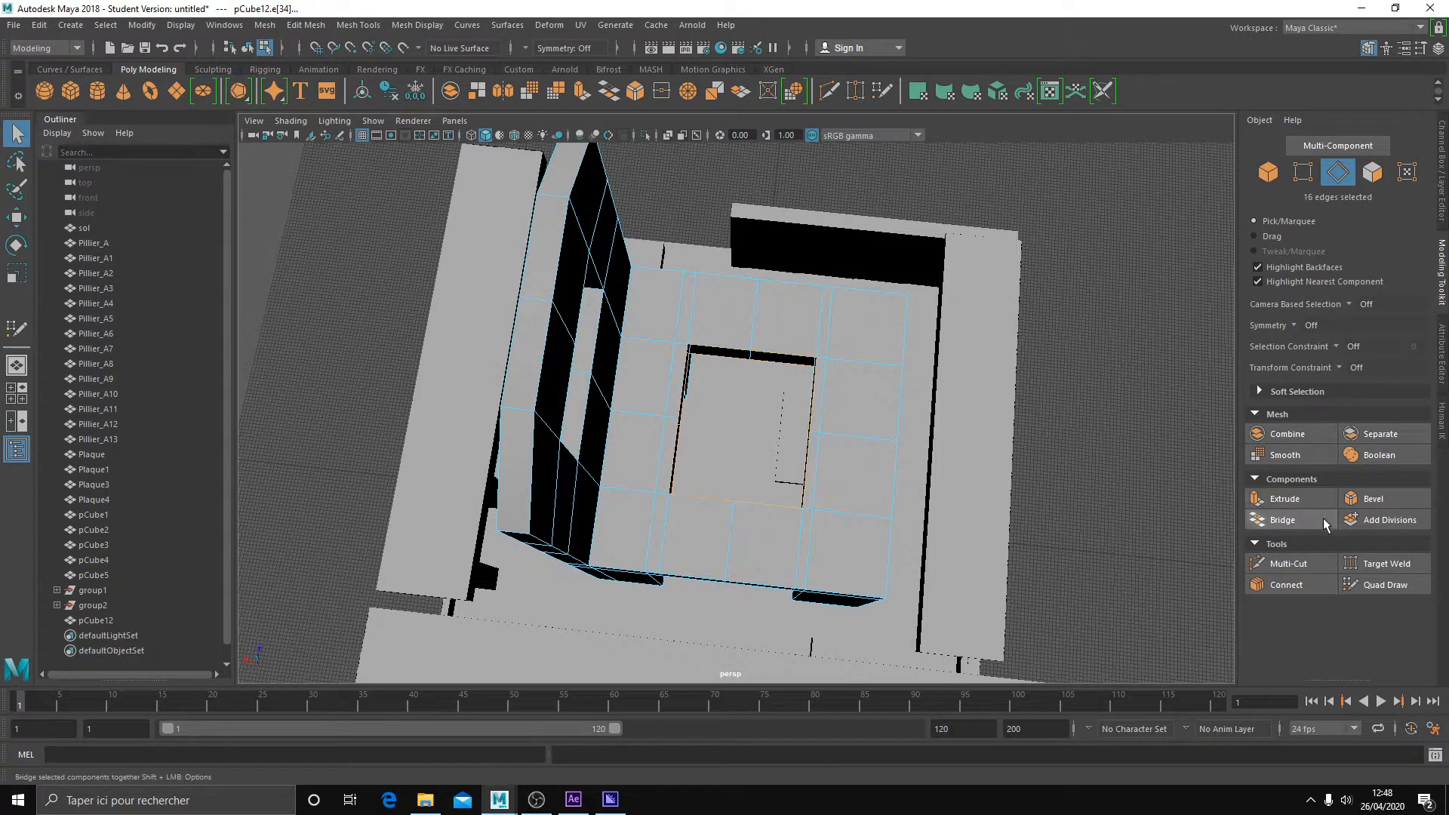
click(1298, 522)
alt+drag(890, 483, 760, 365)
right_drag(760, 365, 835, 341)
alt+drag(835, 389, 795, 453)
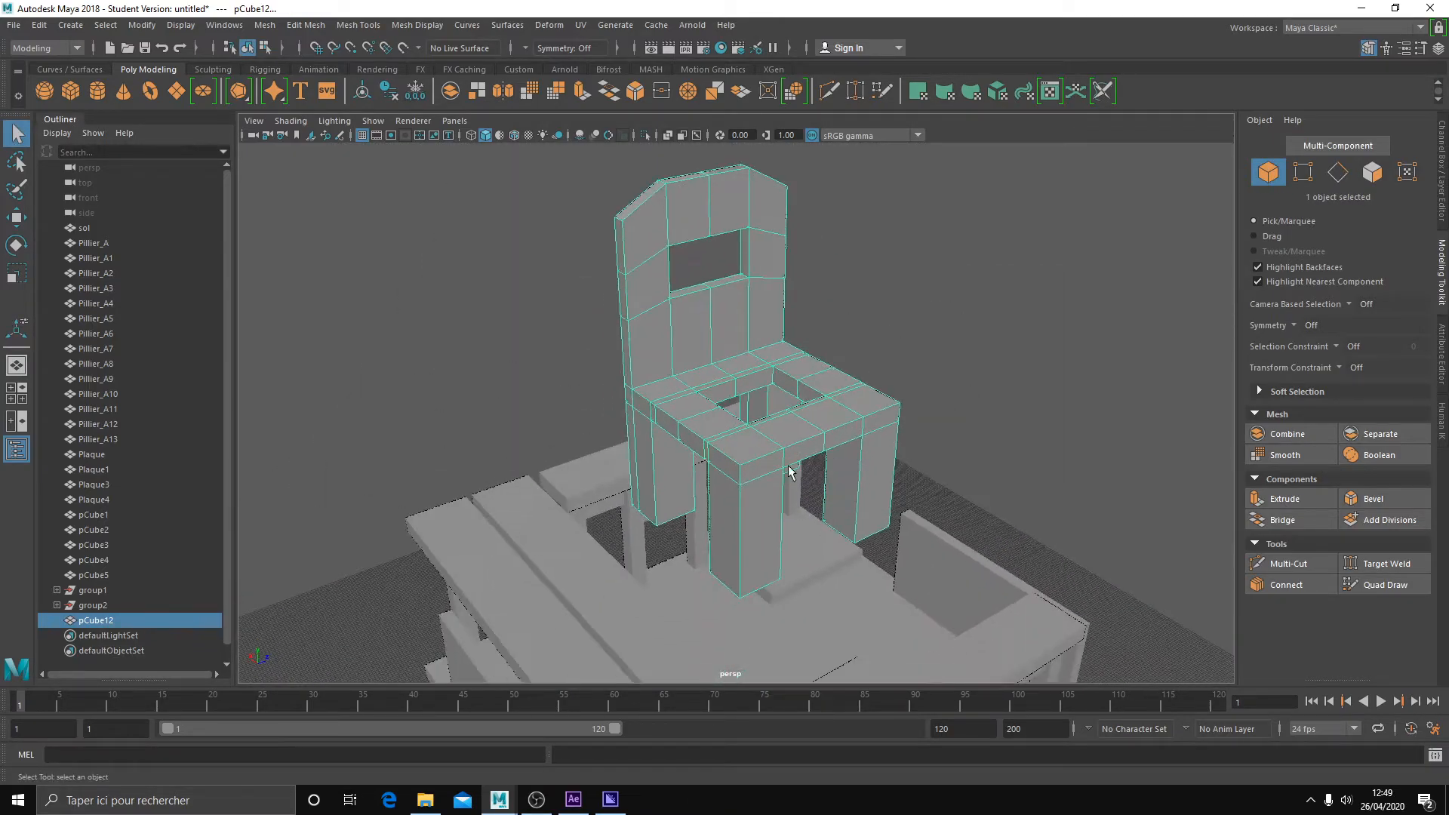
Insert a horizontal edge loop around the chair legs at about mid-height with Multi-Cut.
alt+right_drag(796, 453, 867, 478)
alt+middle_drag(867, 479, 872, 497)
alt+drag(872, 498, 830, 488)
alt+right_drag(830, 488, 799, 500)
alt+drag(802, 507, 721, 501)
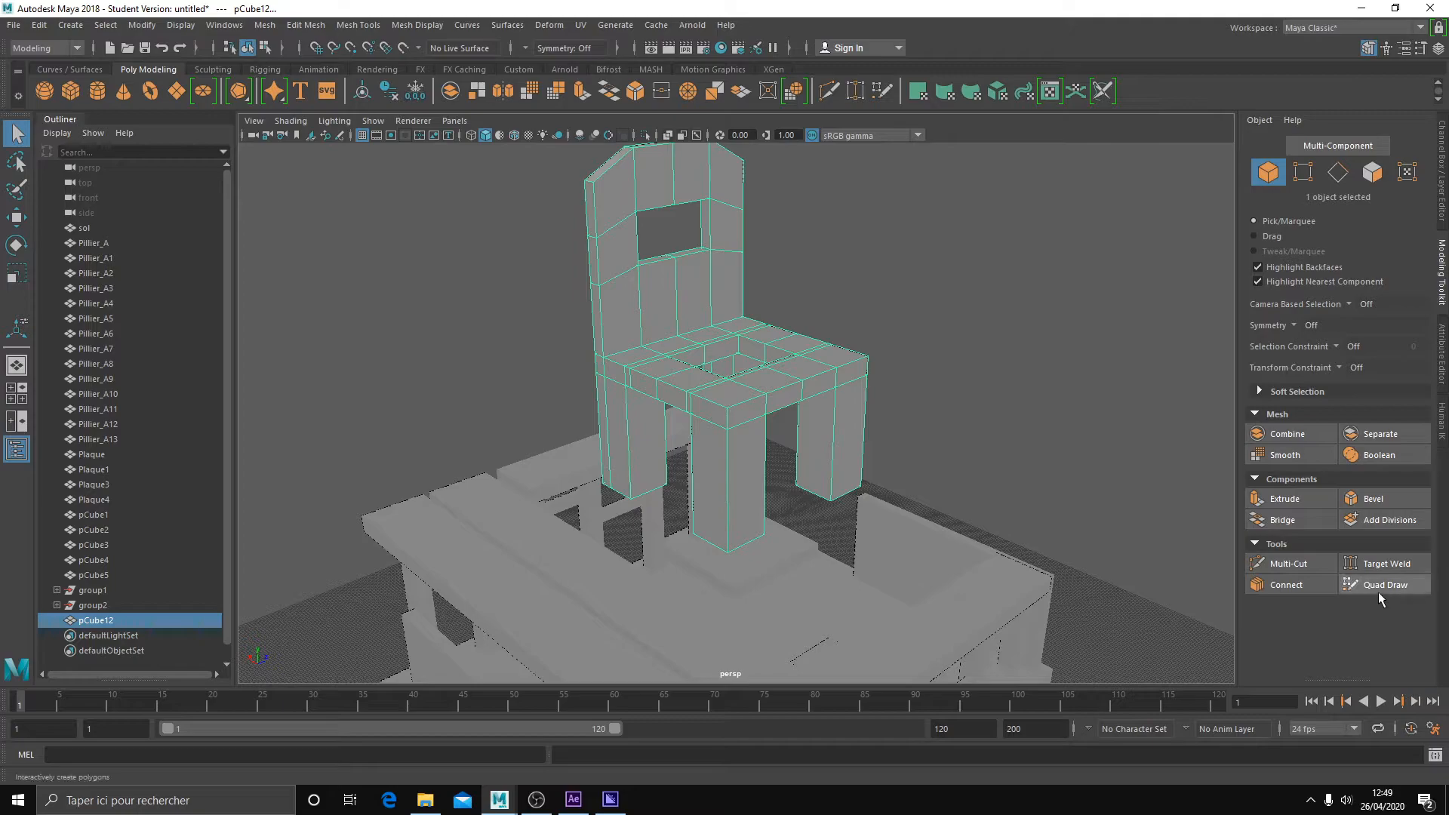
click(1319, 569)
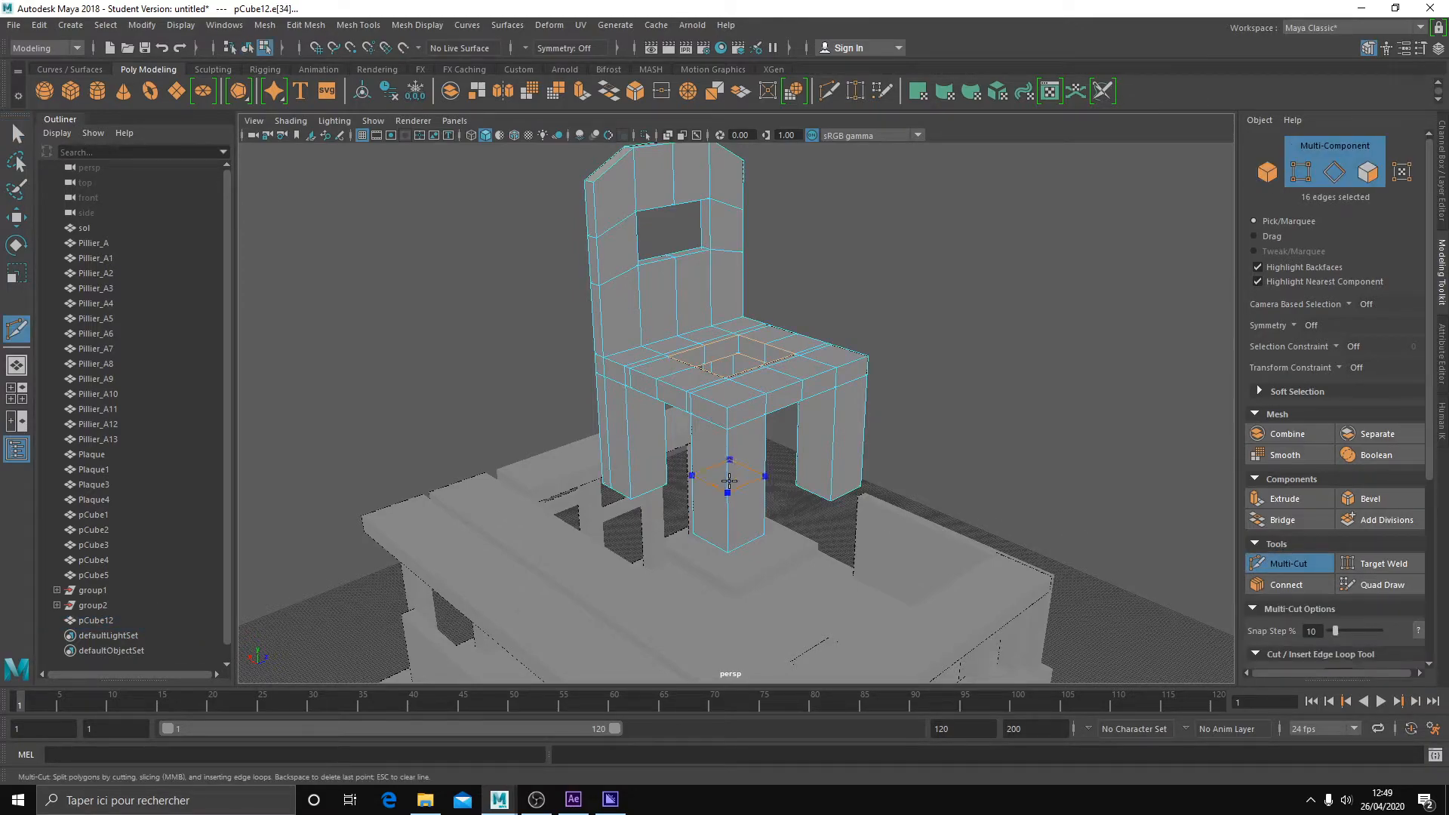
alt+drag(624, 453, 751, 443)
click(1280, 564)
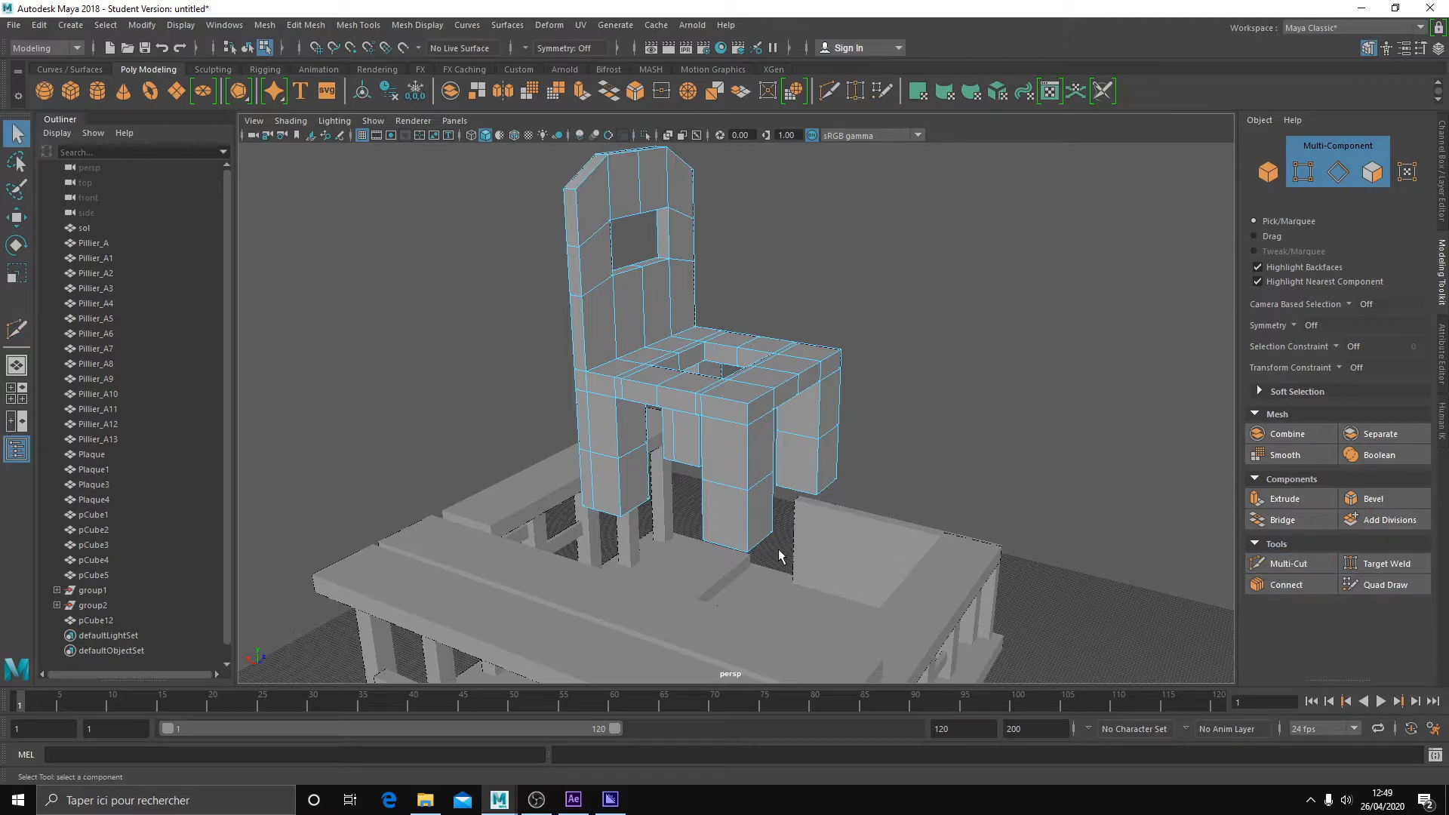
alt+drag(780, 556, 747, 551)
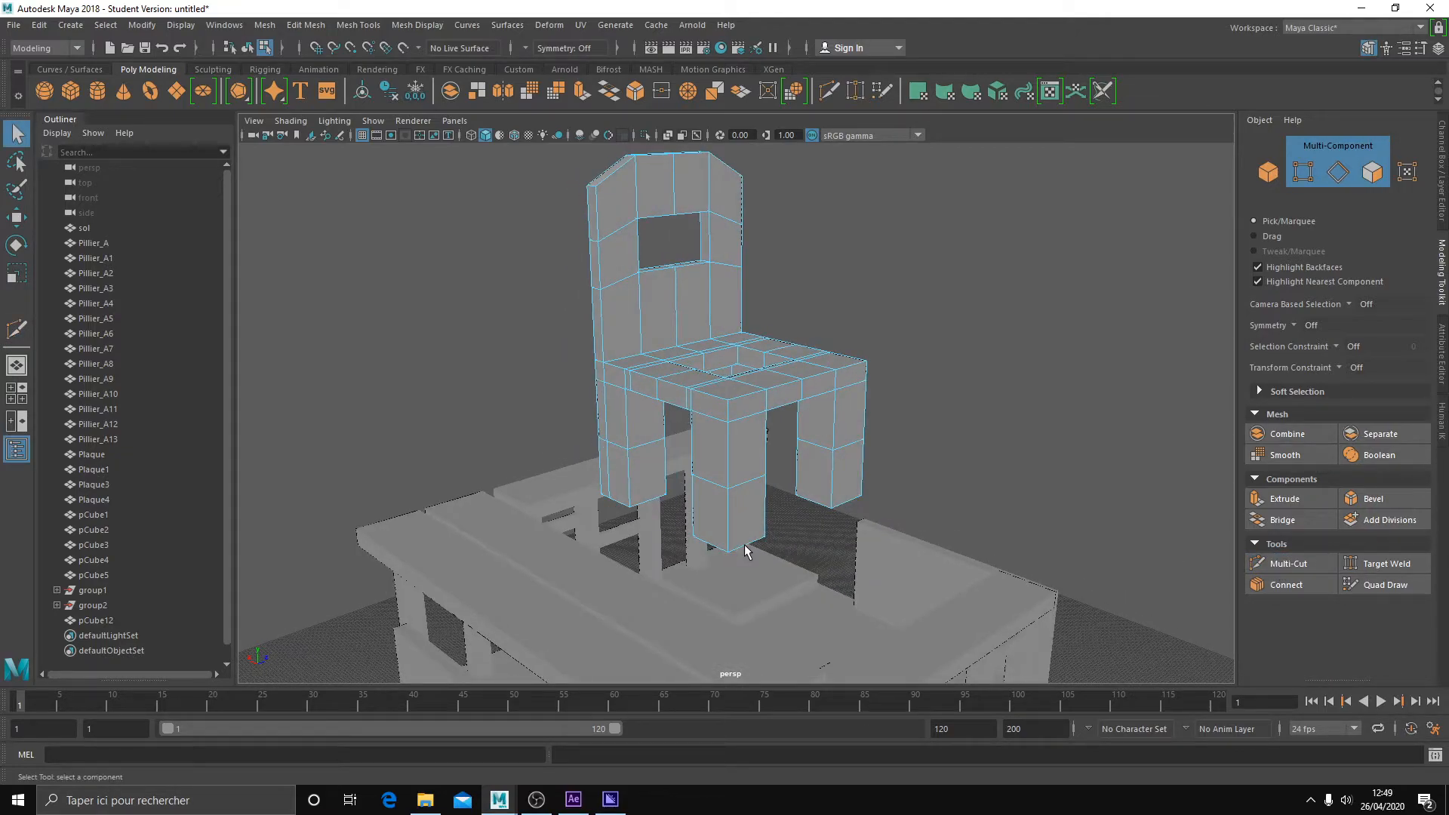
alt+middle_drag(744, 545, 777, 587)
Return to object selection and scale the whole chair down uniformly to fit the scene.
right_drag(747, 452, 804, 345)
alt+drag(816, 377, 641, 423)
scroll(761, 528, down, 5)
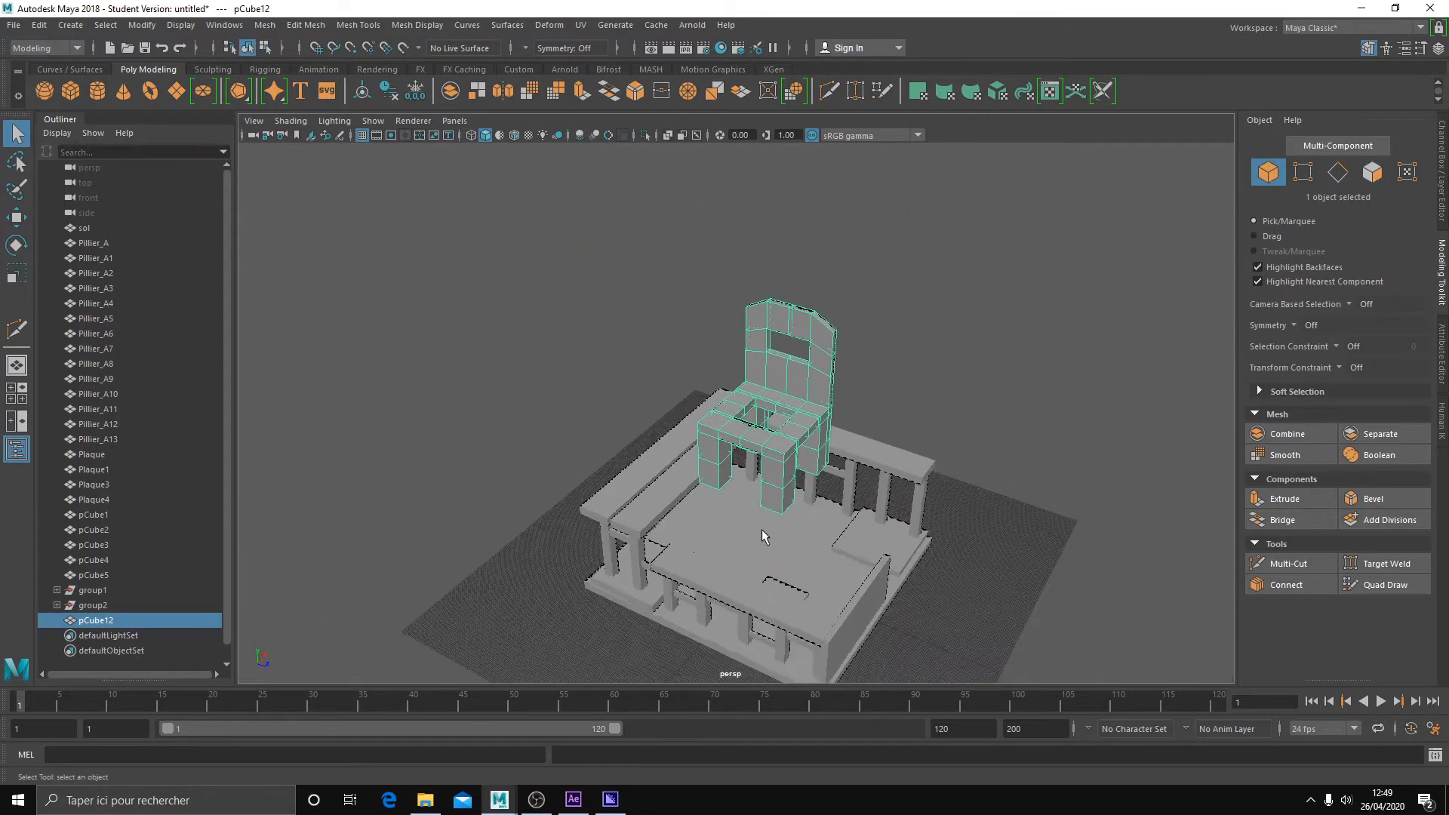
scroll(712, 523, up, 5)
key(r)
drag(785, 440, 622, 520)
Move the chair down onto the corner platform, at about X -371.58, Y 211.68, Z -464.17.
alt+middle_drag(729, 492, 687, 406)
key(w)
drag(761, 337, 733, 396)
key(f)
scroll(943, 453, down, 5)
key(e)
key(w)
drag(614, 274, 643, 296)
key(f)
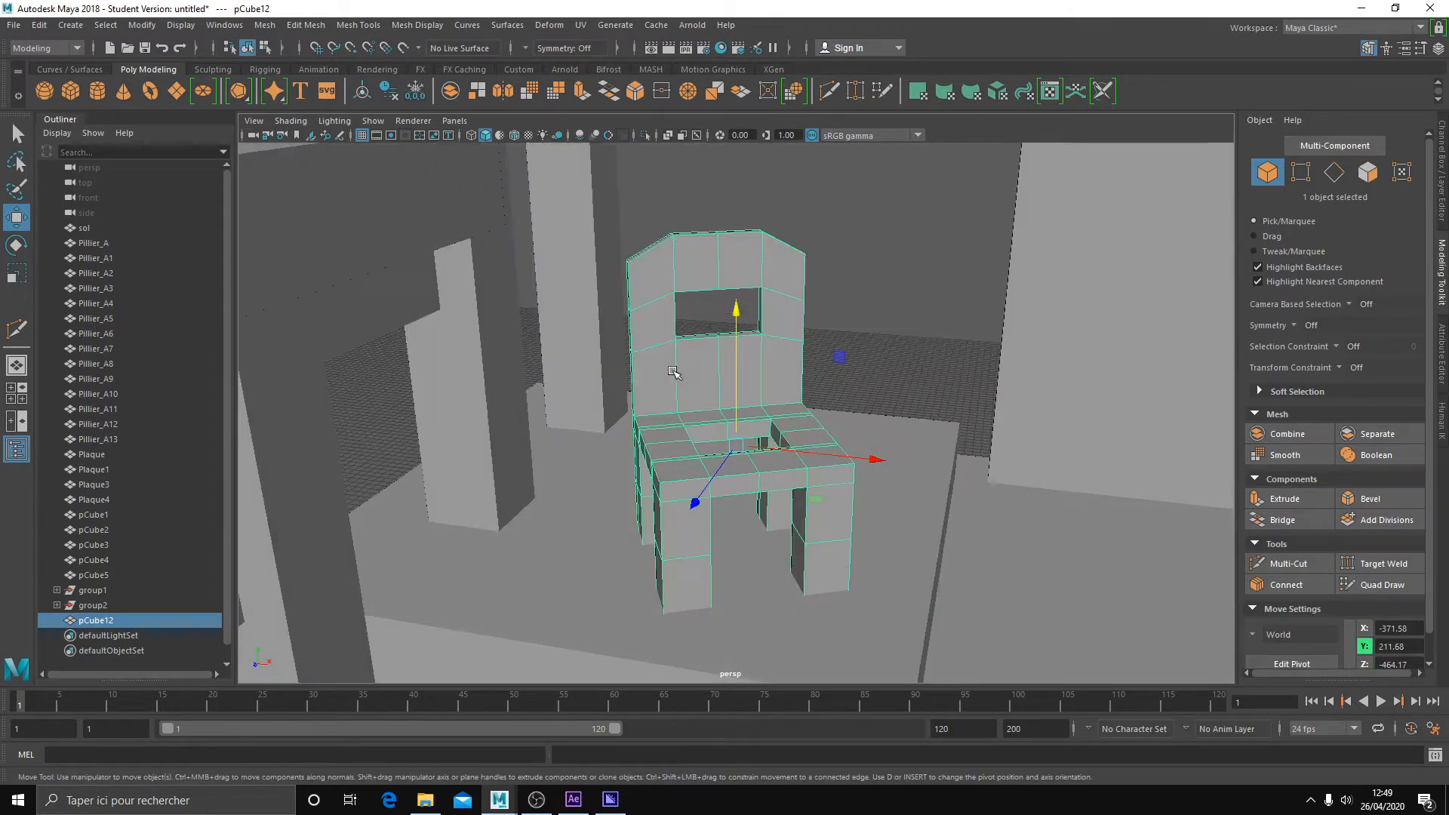
Duplicate the platform under the chair and offset the copy to about X -427.65, Y 67.70, Z -526.02 as a lower step.
scroll(928, 497, down, 3)
click(910, 499)
key(ctrl+d)
drag(756, 556, 775, 566)
drag(705, 447, 788, 498)
scroll(717, 464, down, 4)
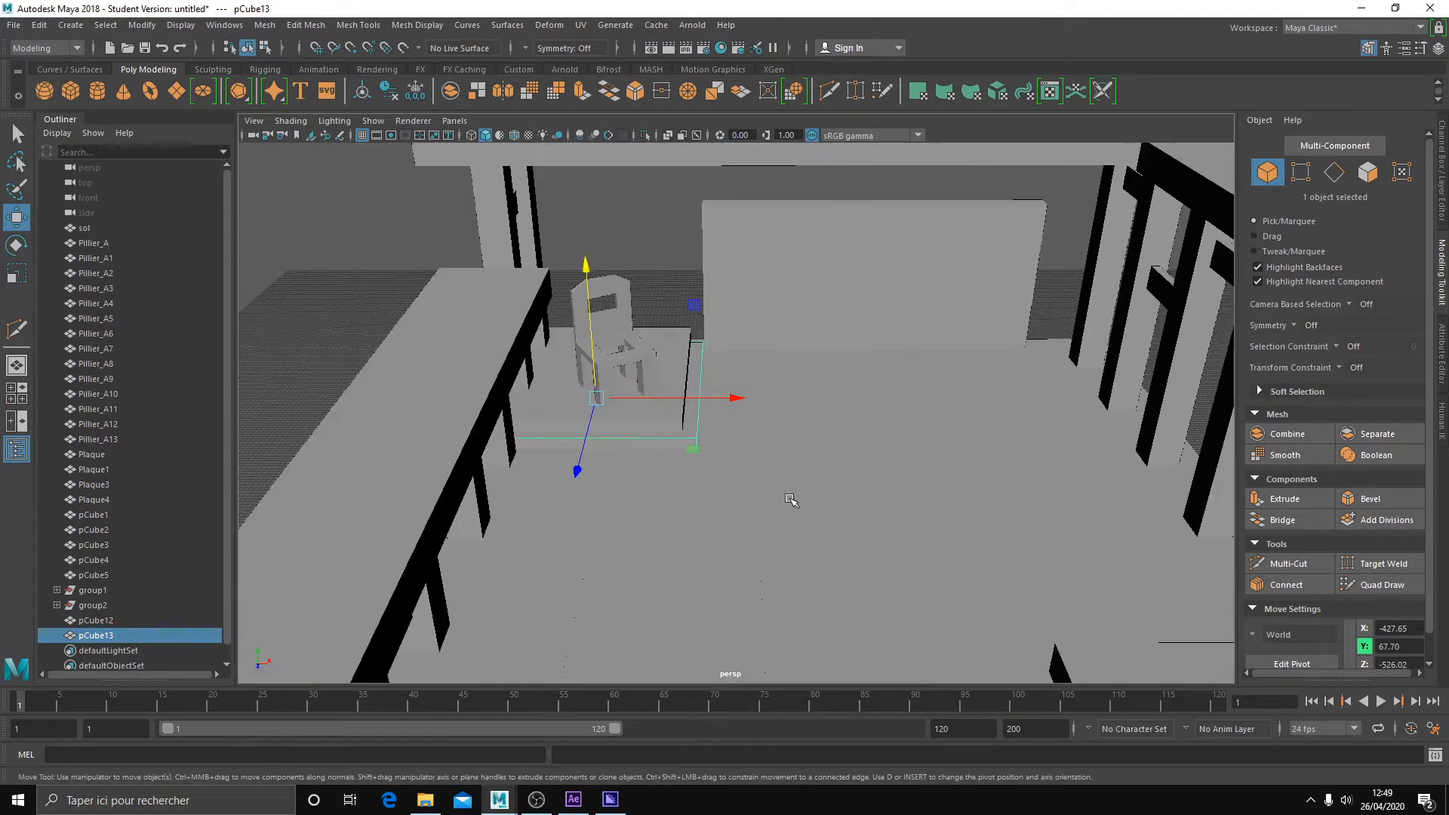
Select the floor's large top face and extrude it with an offset to inset a smaller rectangle in the middle.
alt+drag(664, 408, 747, 475)
click(968, 427)
alt+middle_drag(969, 428, 727, 495)
click(618, 396)
alt+drag(727, 495, 589, 495)
alt+middle_drag(589, 495, 664, 483)
alt+right_drag(664, 483, 853, 557)
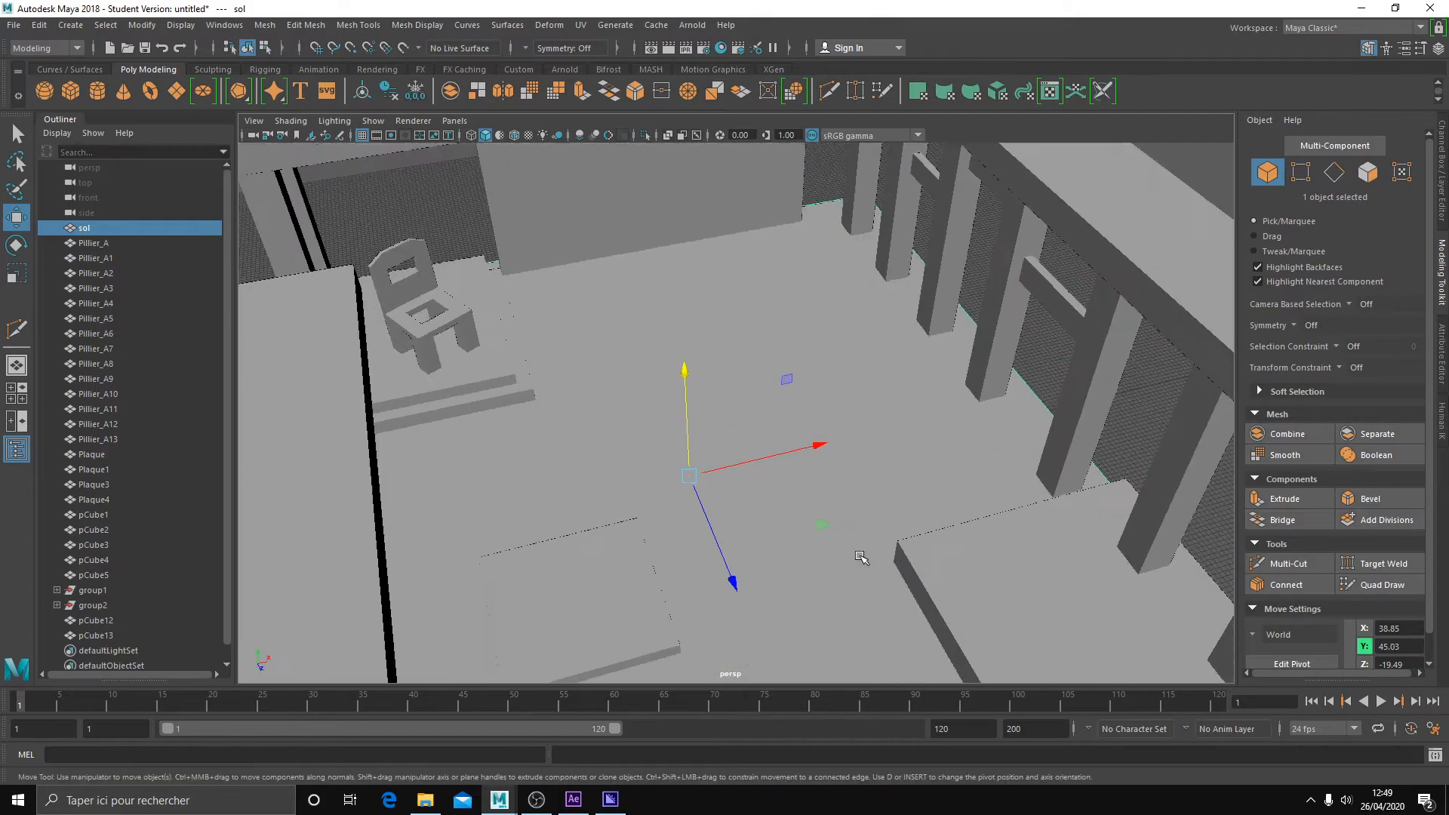
alt+drag(810, 458, 784, 453)
right_drag(786, 377, 795, 423)
click(802, 436)
alt+drag(803, 436, 828, 443)
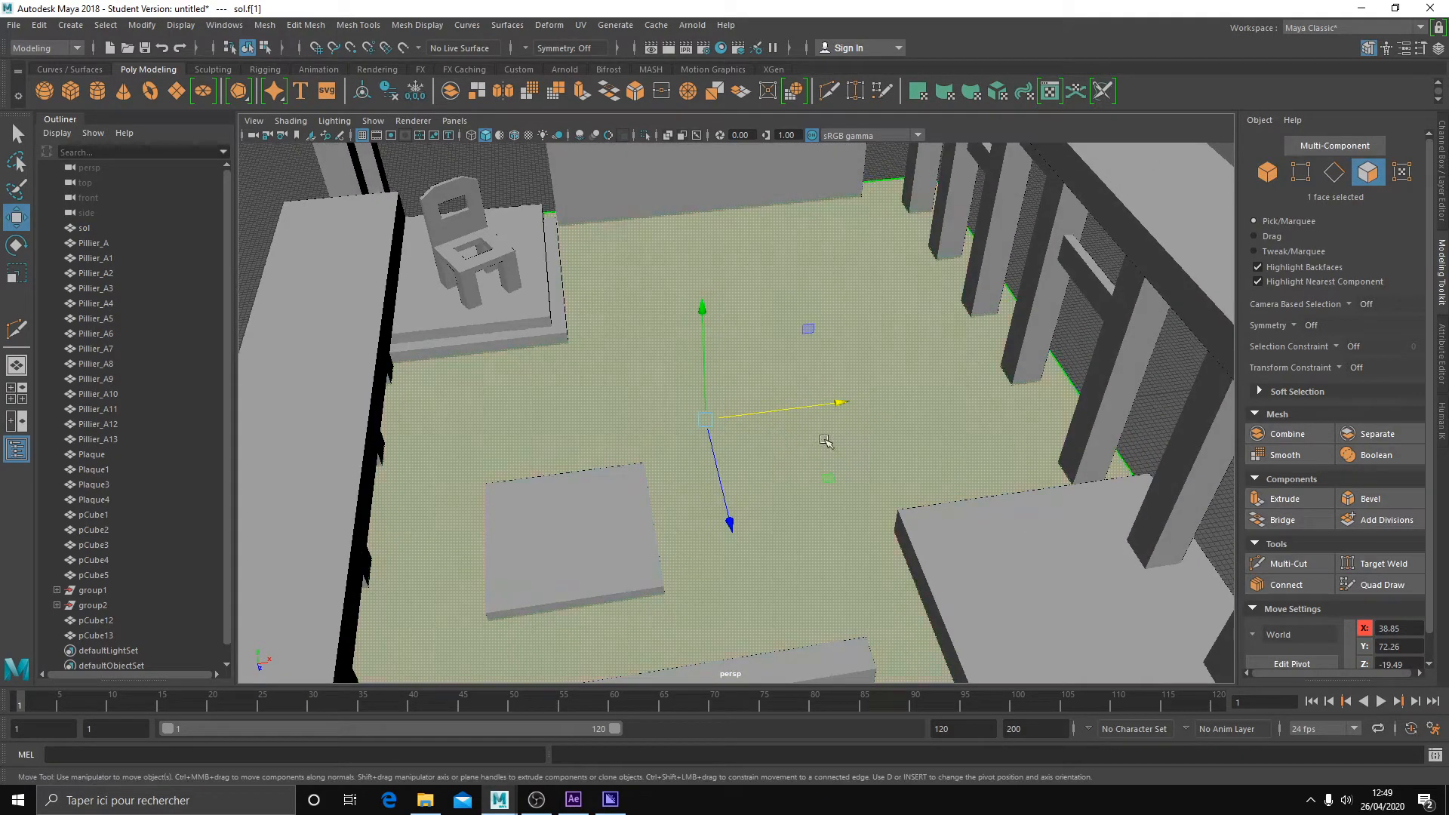
click(1292, 500)
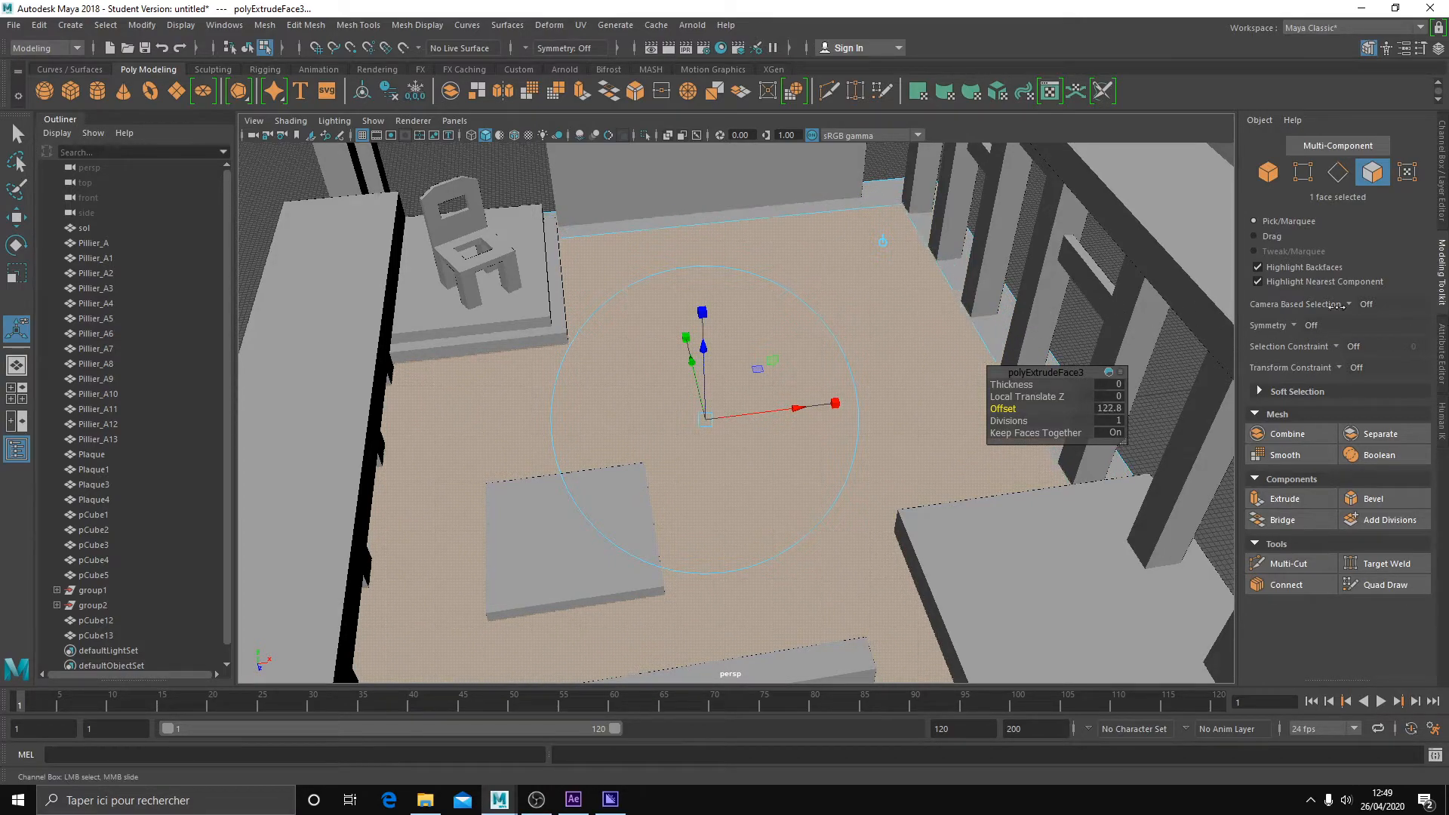
middle_drag(1036, 311, 1071, 311)
middle_drag(1183, 300, 1357, 317)
middle_drag(1091, 300, 1368, 323)
mouse_move(749, 375)
middle_down()
mouse_move(818, 324)
mouse_move(835, 378)
mouse_move(792, 385)
mouse_move(769, 362)
middle_up()
Extrude the inset floor face again and lower it to sink a shallow rectangular recess, returning to object selection.
alt+drag(766, 443, 732, 451)
key(q)
key(w)
key(ctrl+e)
key(w)
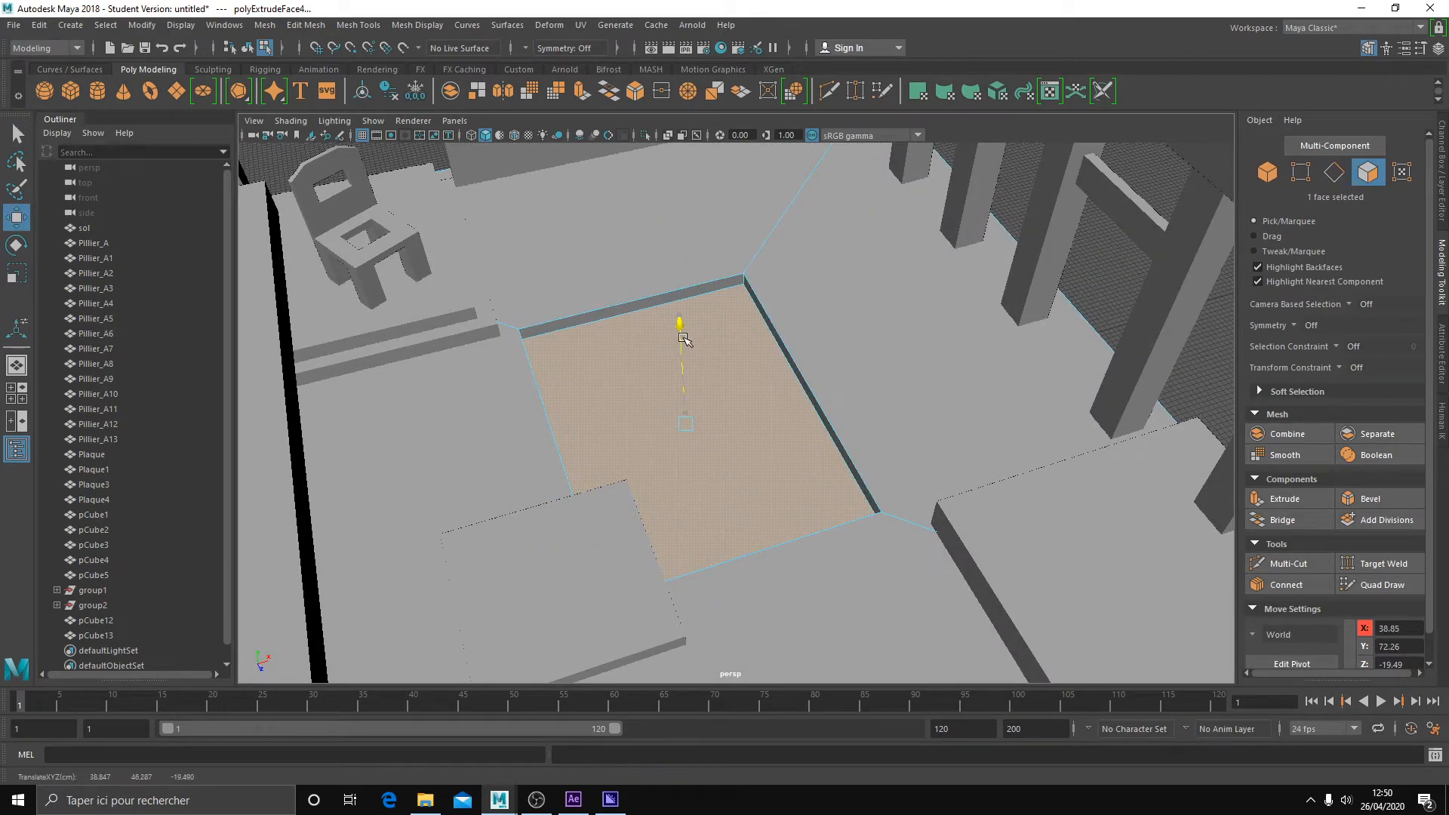
key(q)
key(F8)
Duplicate the small slab beside the pillars and place the copy at about X -560.71, Y 76.91, Z 91.75.
scroll(1110, 238, down, 5)
click(1109, 239)
alt+drag(1110, 239, 599, 540)
click(602, 452)
key(w)
middle_drag(598, 540, 547, 453)
drag(545, 453, 553, 455)
alt+drag(553, 455, 577, 445)
drag(524, 312, 523, 305)
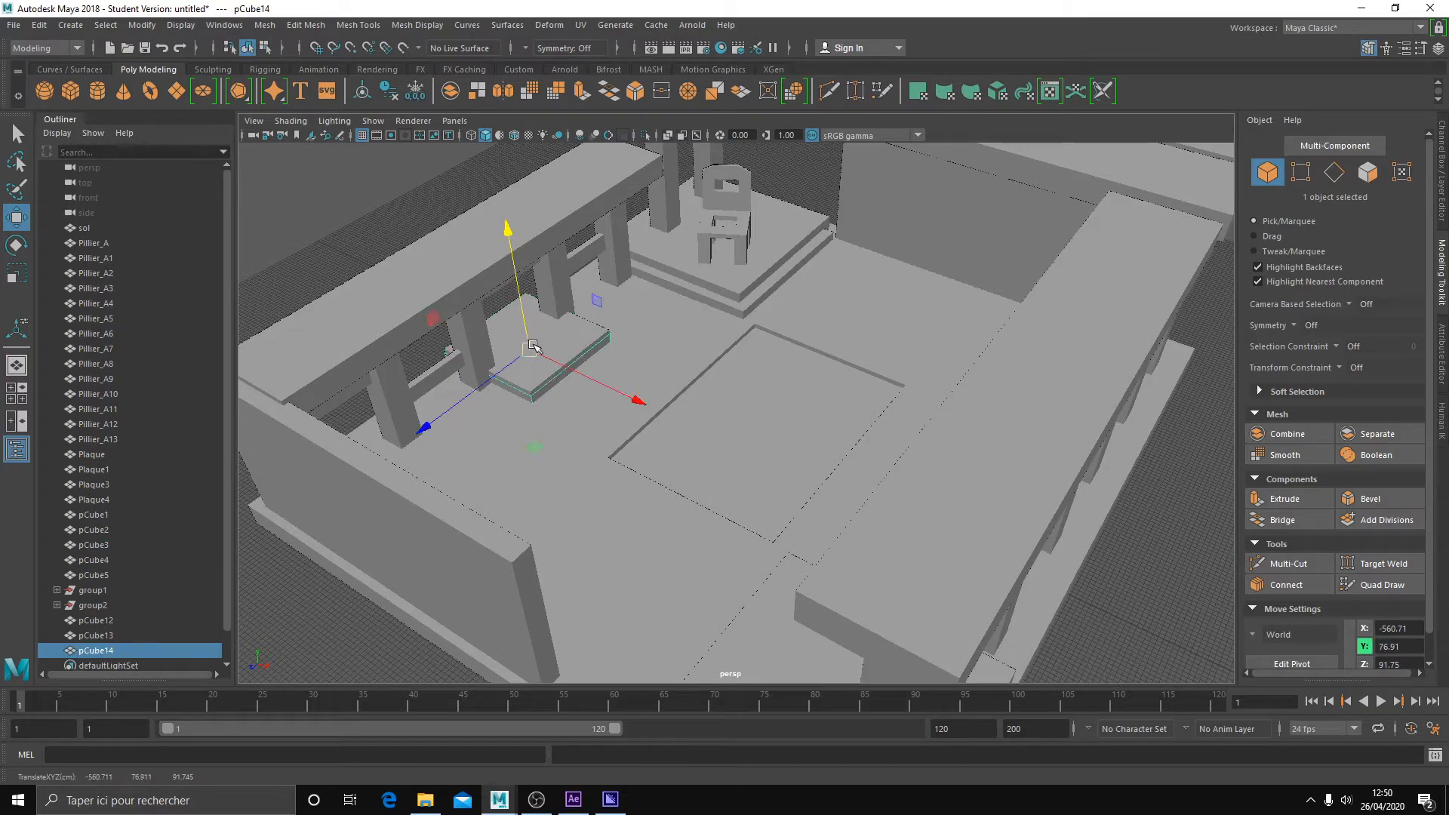
Widen the copied slab horizontally so that it forms a lower step around the original.
key(r)
click(522, 468)
key(ctrl+z)
drag(533, 447, 738, 440)
key(w)
Duplicate the large corner platform pCube2 and shift the copy outward and down to form a lower step.
click(1015, 522)
alt+drag(1016, 523, 885, 494)
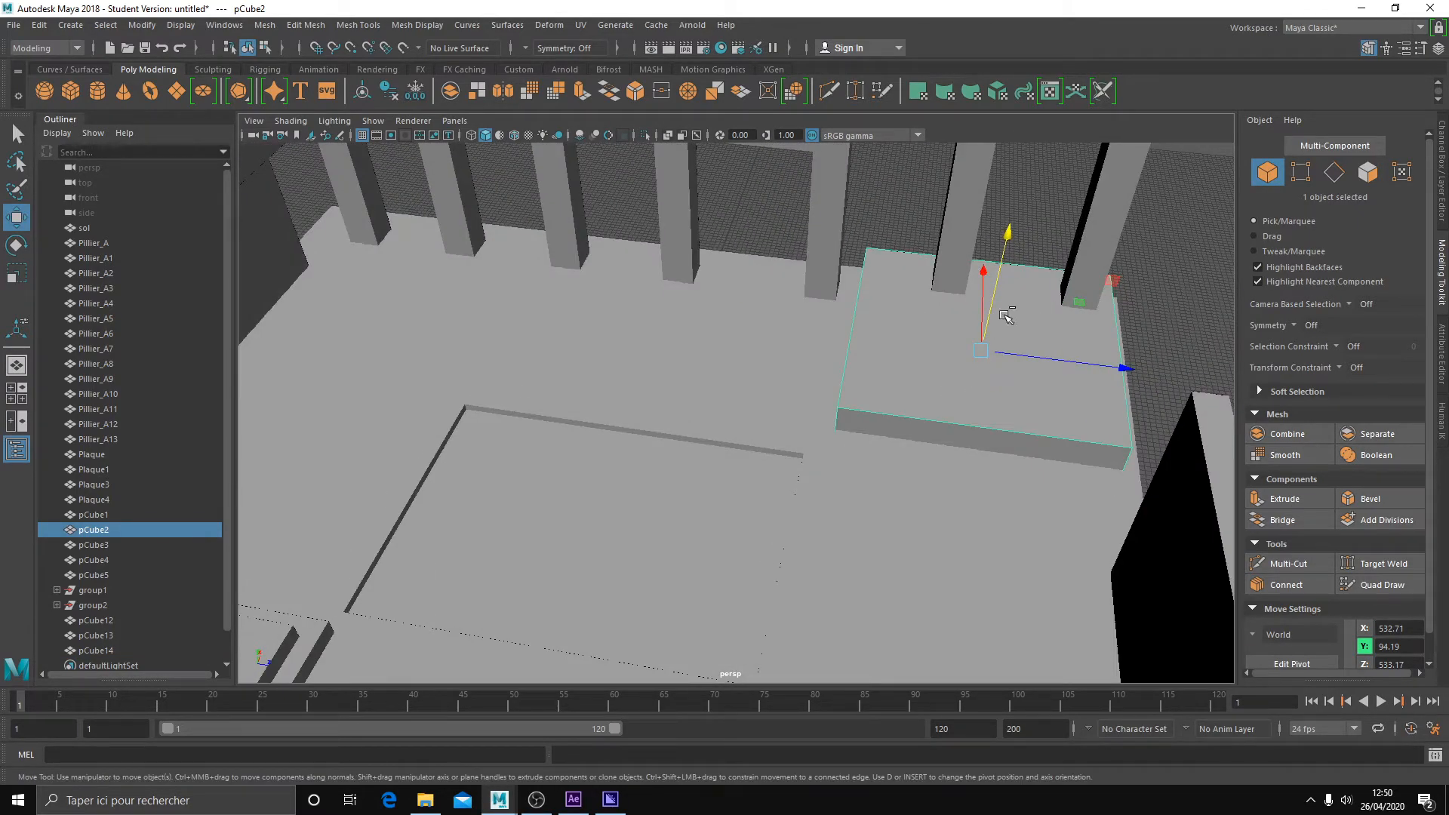
key(ctrl+d)
drag(1079, 301, 1058, 314)
drag(964, 299, 971, 303)
click(865, 318)
key(f)
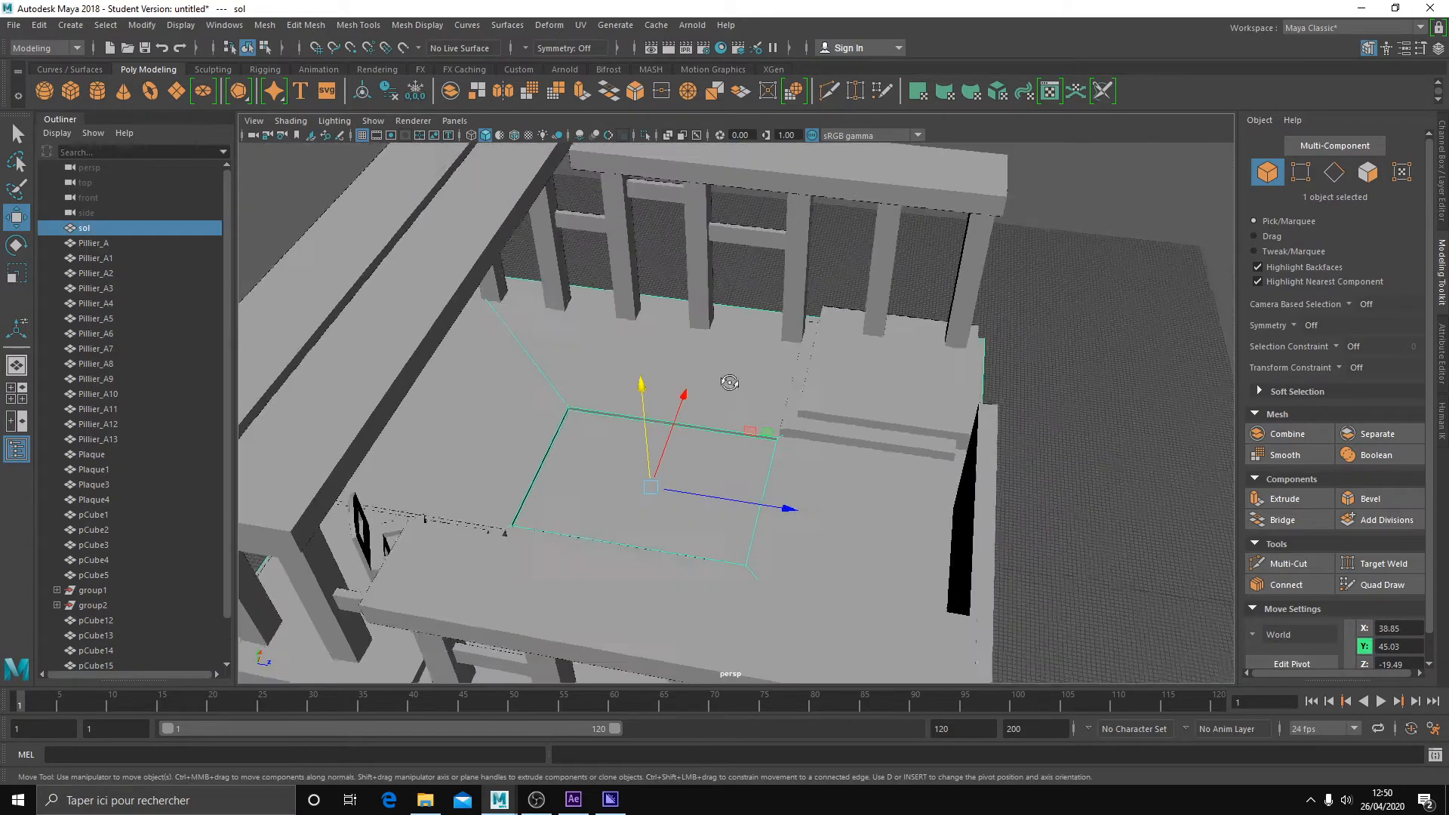
Copy the platform pCube2 to the far corner behind the pillars and enlarge the copy horizontally.
click(897, 436)
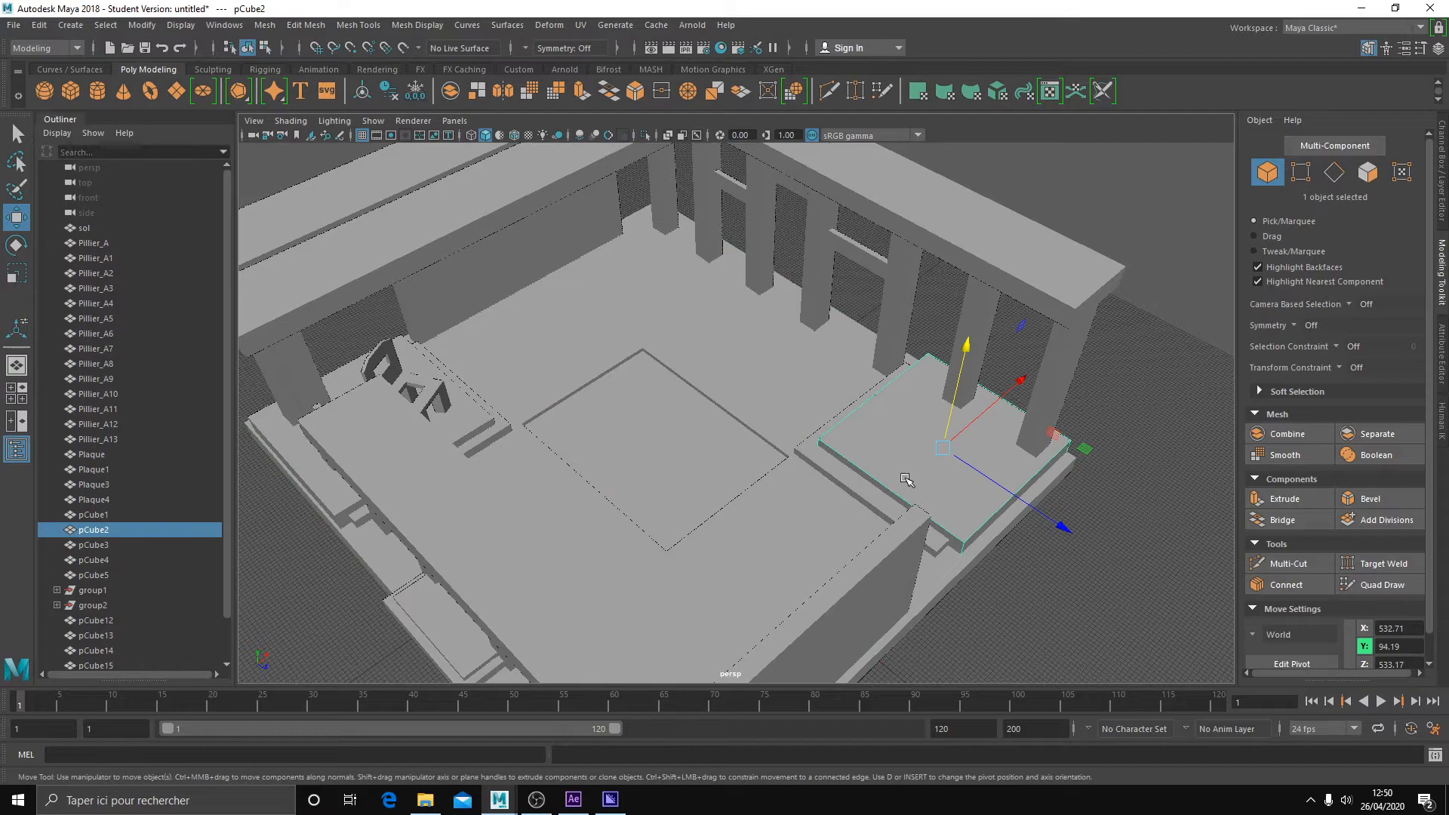
mouse_move(1087, 449)
shift+mouse_down()
mouse_move(880, 246)
mouse_move(819, 225)
mouse_move(894, 235)
mouse_move(854, 208)
shift+mouse_up()
key(r)
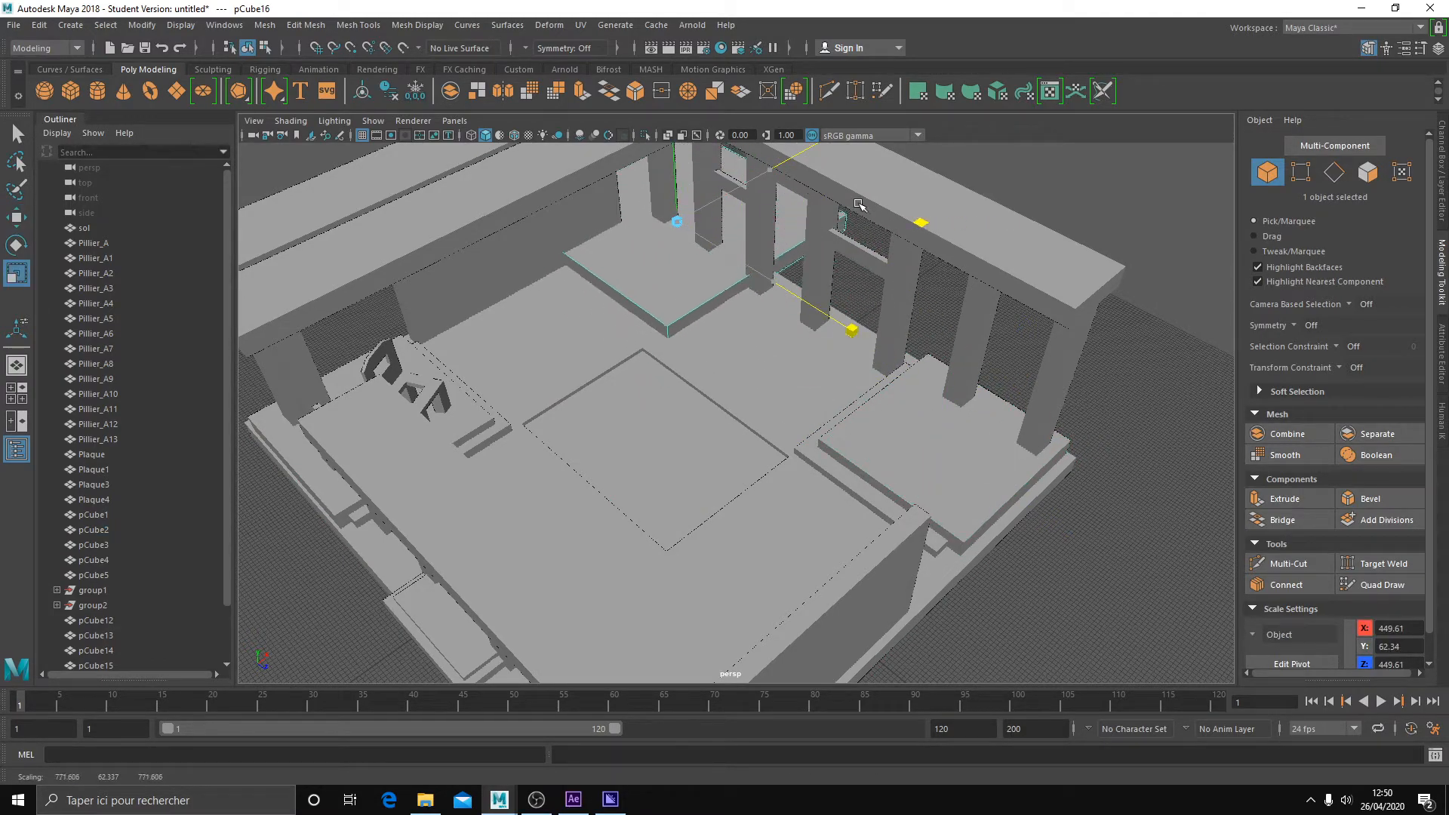
key(w)
alt+drag(785, 297, 809, 258)
alt+middle_drag(809, 257, 823, 334)
Reposition the copied platform in the far corner and adjust its scale.
drag(723, 409, 758, 444)
key(r)
drag(751, 363, 664, 379)
key(w)
scroll(676, 394, up, 2)
Delete the pillar Pillier_A6 and adjust the neighbouring pillar Pillier_A5 and the crossbars at the back corner.
click(569, 344)
alt+drag(569, 345, 704, 305)
key(Delete)
click(623, 347)
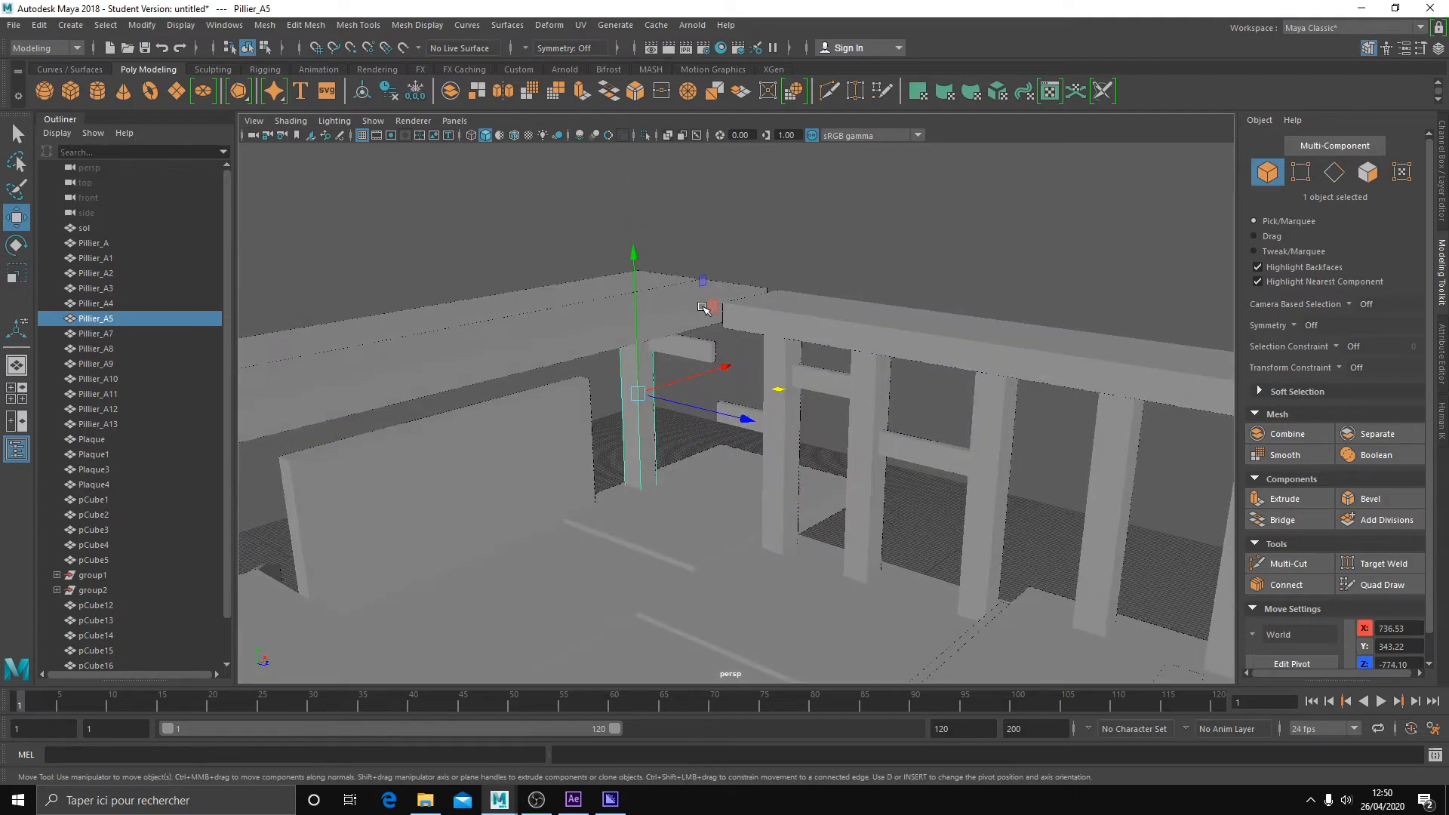
shift+drag(679, 381, 706, 349)
click(704, 348)
alt+drag(743, 419, 1013, 448)
click(692, 443)
drag(794, 348, 1094, 453)
Add two vertical edge loops close together near one end of the lower crossbar with Quad Draw.
click(868, 418)
alt+drag(868, 417, 891, 420)
mouse_move(891, 420)
alt+middle_down()
mouse_move(674, 408)
mouse_move(754, 454)
alt+middle_up()
scroll(675, 408, up, 5)
click(1391, 584)
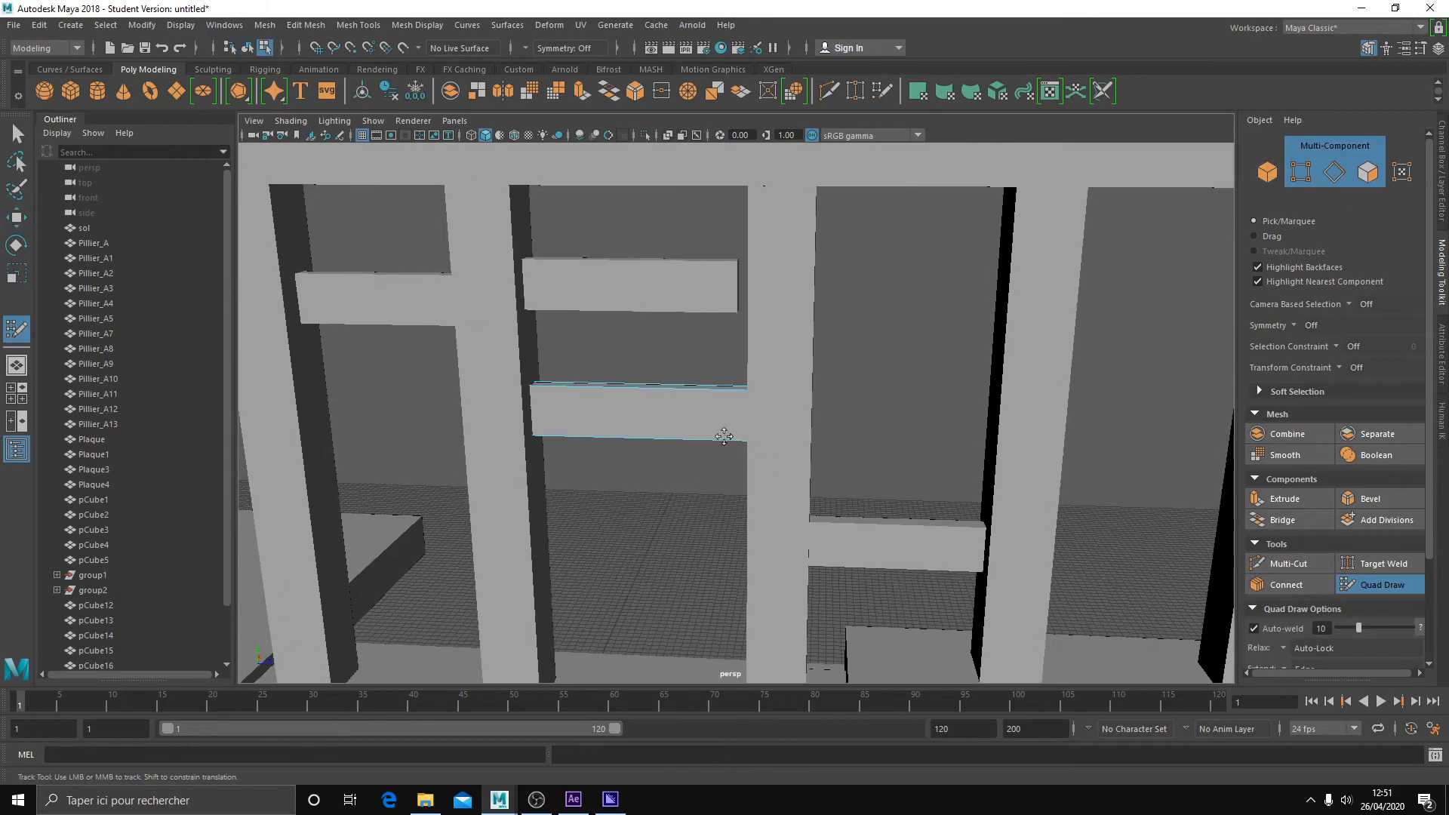
key(q)
Select the four faces between the crossbar's new edge loops and extrude them outward into a raised band.
right_drag(638, 366, 643, 405)
alt+drag(642, 404, 711, 392)
alt+middle_drag(712, 392, 774, 398)
click(570, 430)
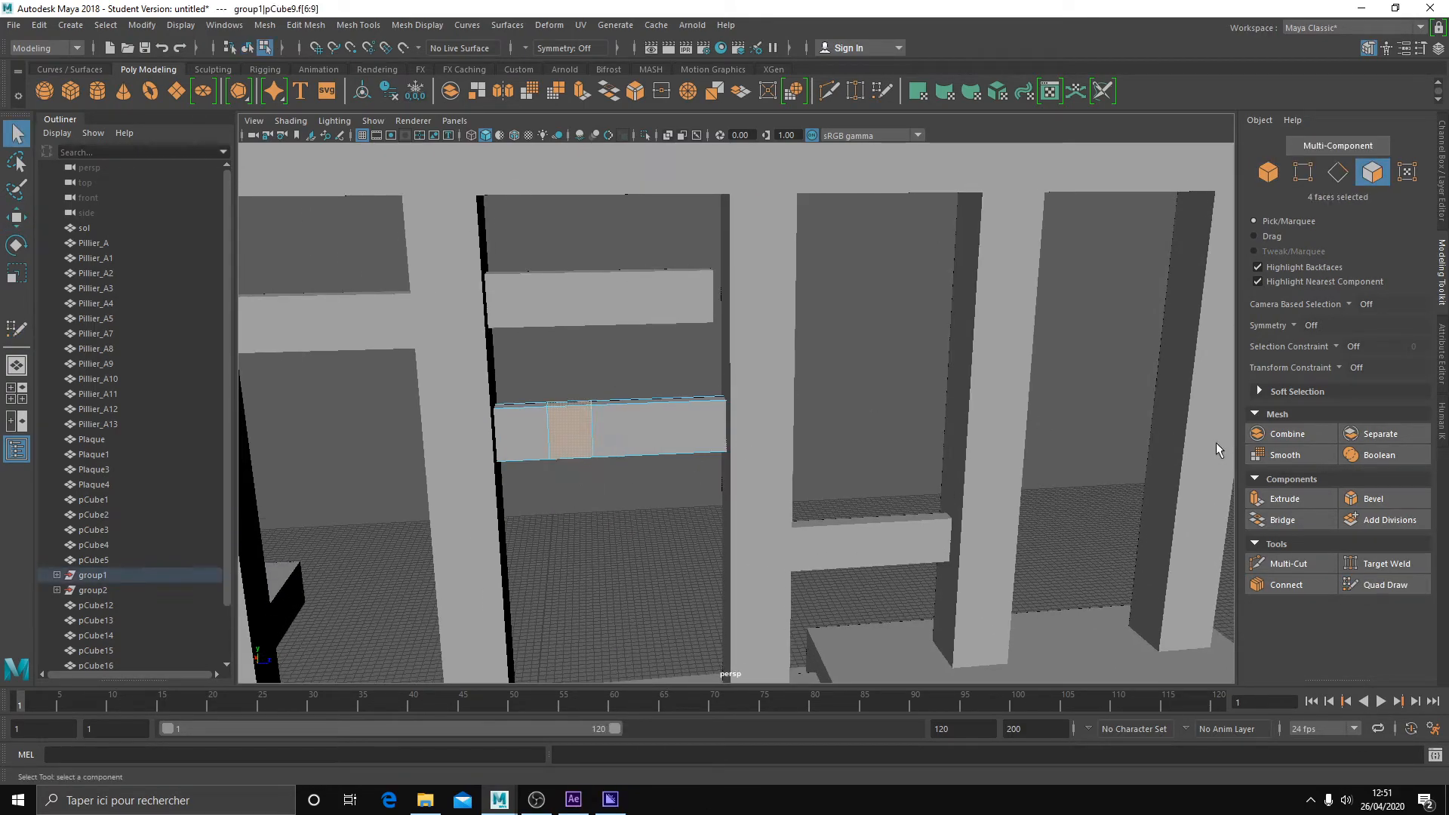
click(1284, 499)
key(q)
Select the upper crossbar in object mode, then move and scale it so that it spans the gap between both pillars.
right_drag(708, 319, 743, 284)
click(692, 293)
key(w)
drag(677, 297, 698, 298)
alt+drag(603, 325, 709, 323)
key(r)
drag(1012, 310, 878, 310)
key(w)
Add two vertical edge loops near one end of the upper crossbar with Quad Draw and extrude the four faces between them outward.
click(1383, 585)
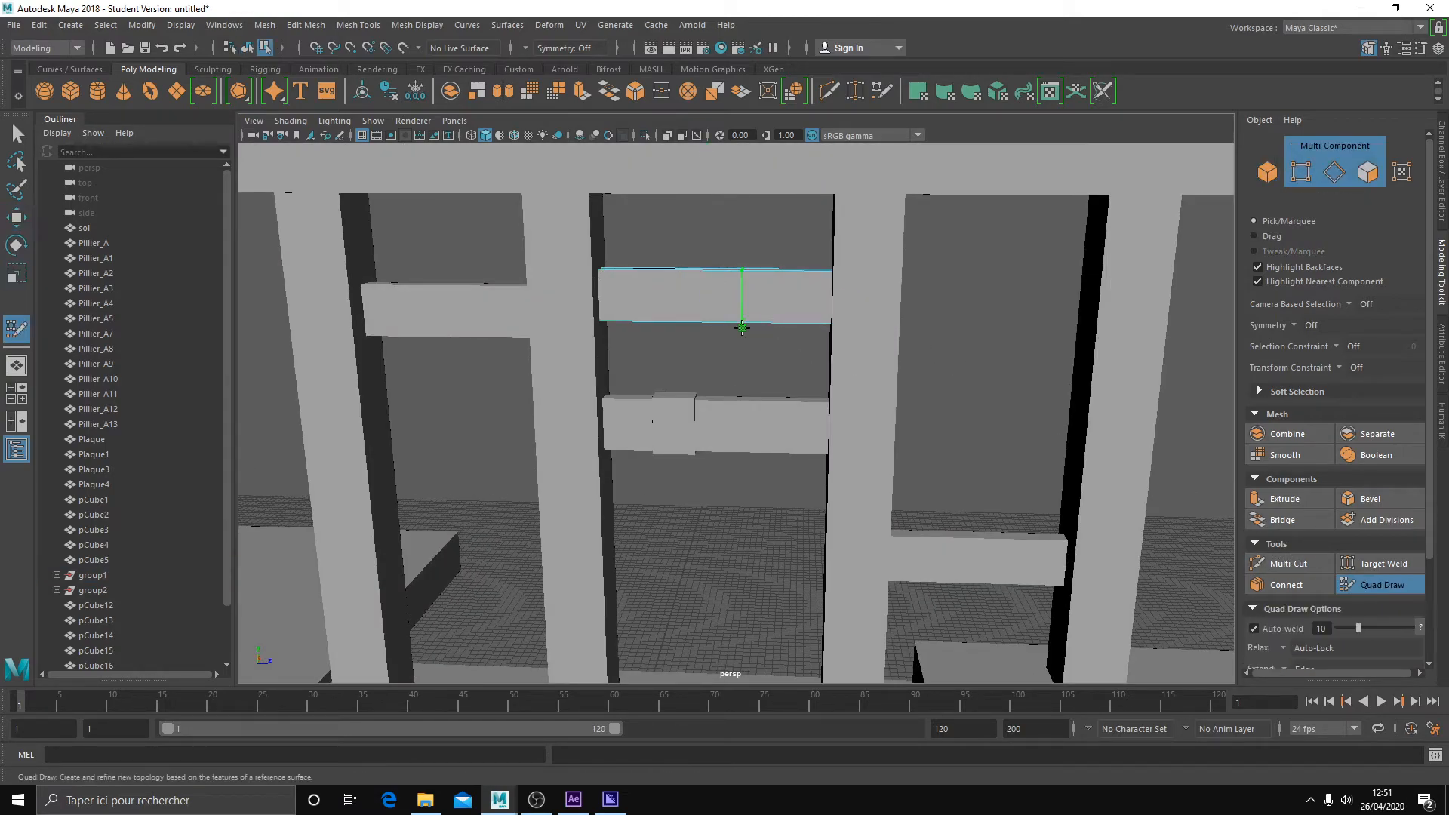
key(q)
right_drag(769, 306, 773, 340)
alt+drag(774, 340, 698, 474)
click(759, 340)
shift+double_click(758, 301)
alt+drag(736, 379, 815, 462)
key(ctrl+e)
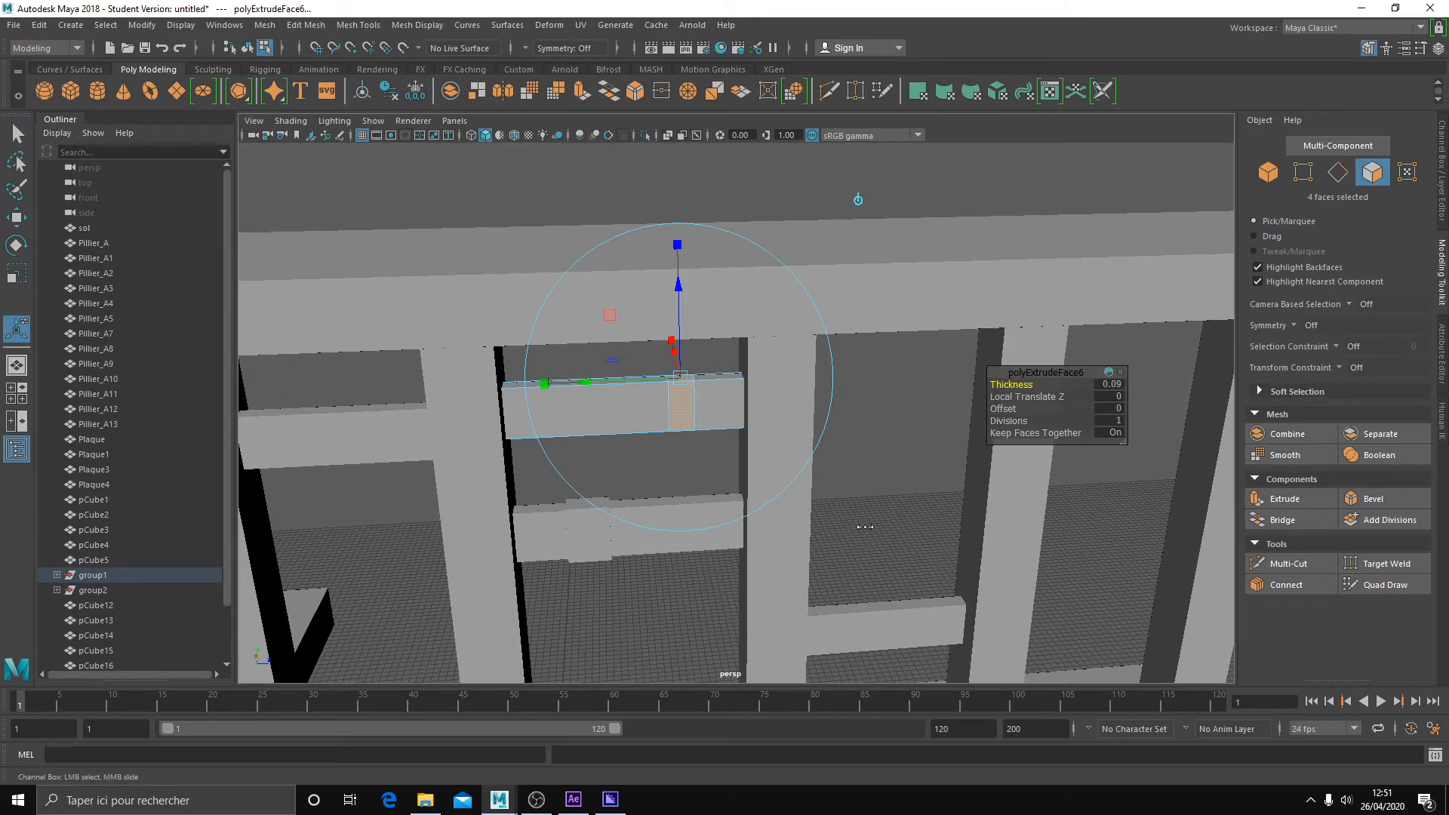
key(q)
right_drag(682, 366, 761, 345)
Select the roof slab above the banded crossbars and add two lengthwise edge loops around its sides with Quad Draw.
scroll(894, 469, down, 3)
alt+drag(894, 469, 742, 379)
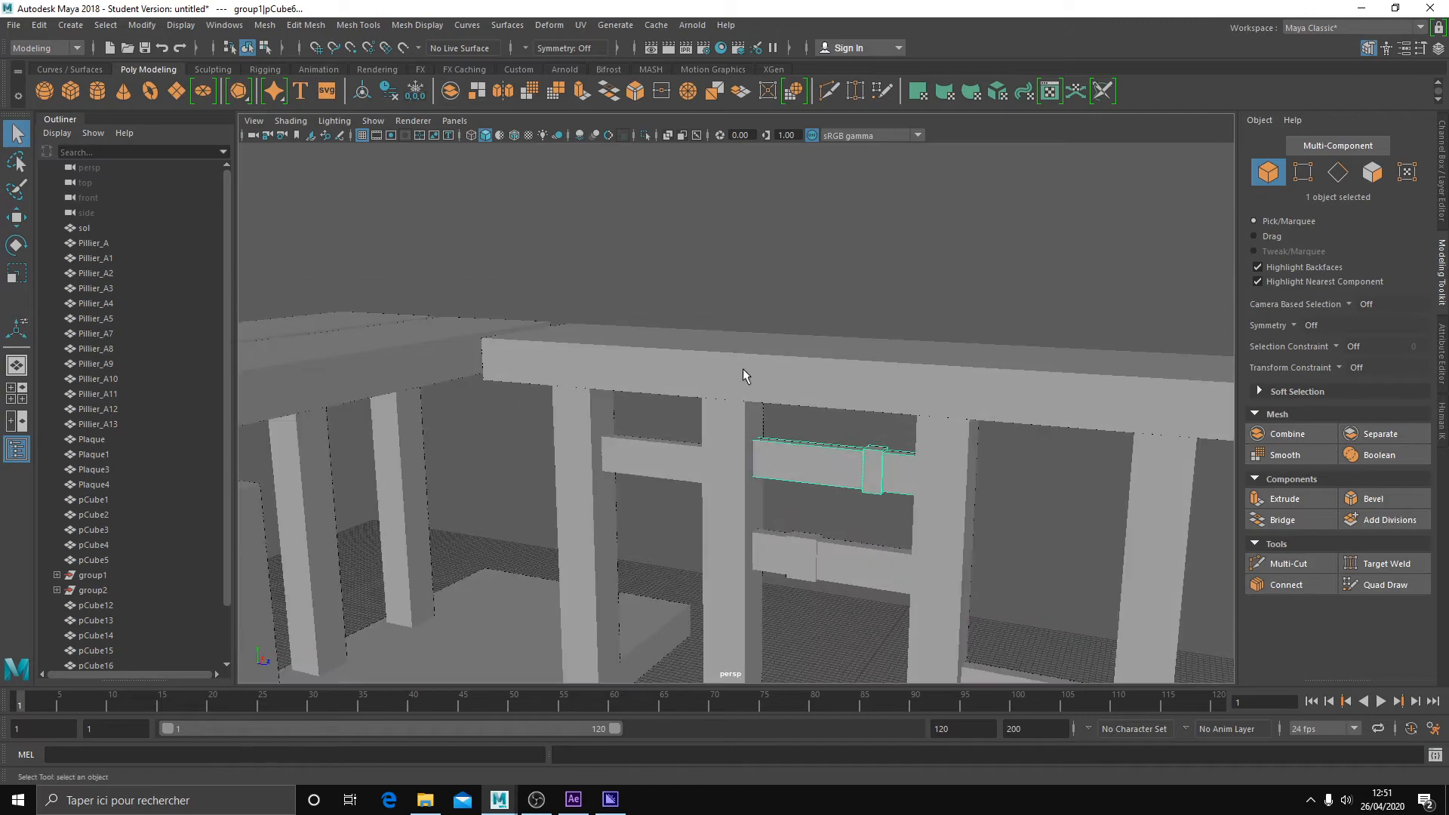
click(742, 379)
scroll(921, 451, down, 3)
alt+drag(921, 451, 830, 445)
click(1360, 585)
alt+drag(1057, 491, 971, 478)
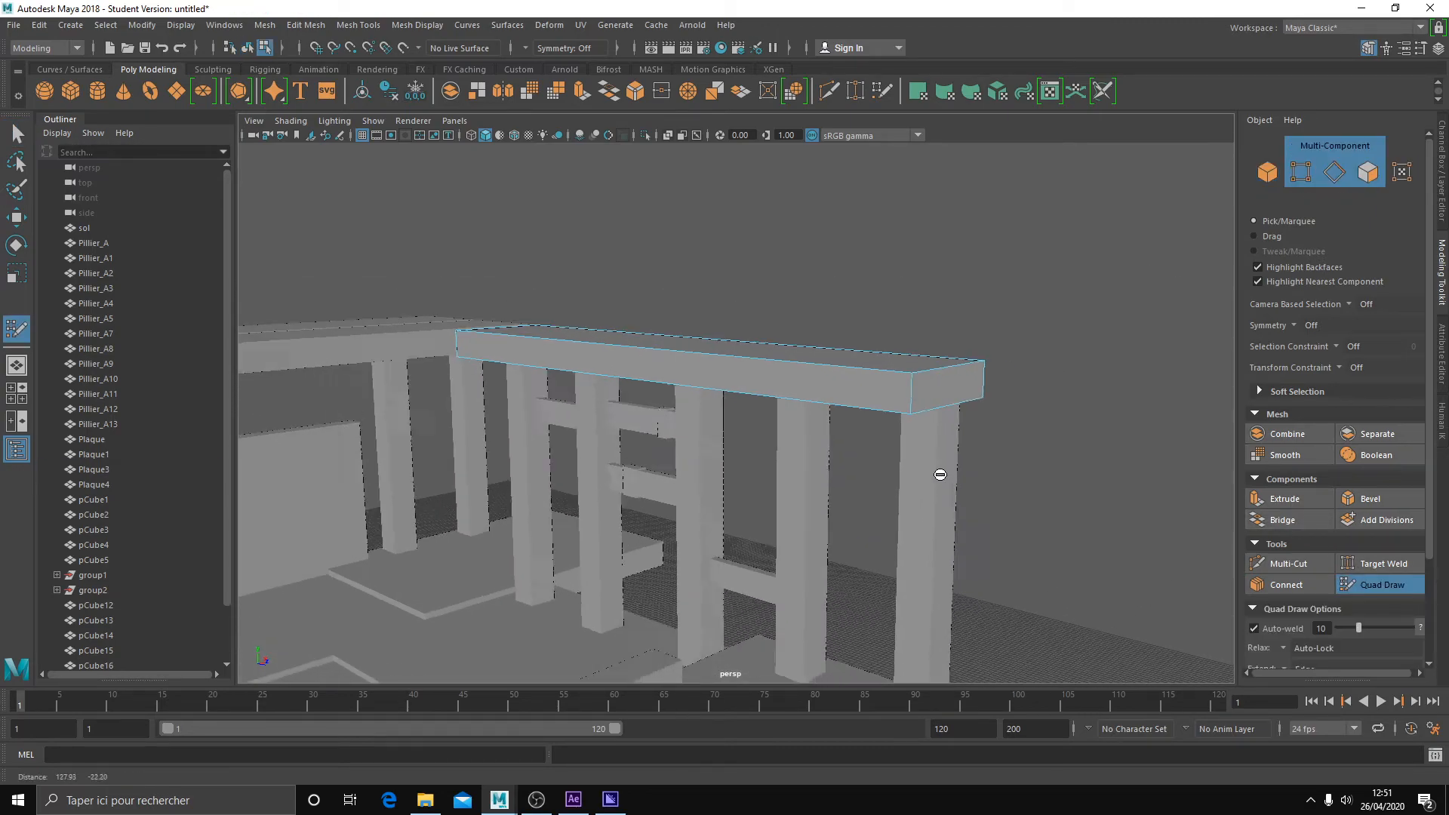
alt+middle_drag(970, 478, 853, 457)
key(q)
Select the four side faces between the roof slab's edge loops and extrude them to a thickness of about 3.1.
right_drag(823, 349, 830, 385)
click(808, 375)
shift+double_click(807, 375)
alt+drag(811, 422, 796, 437)
scroll(787, 446, up, 4)
key(ctrl+e)
middle_drag(1094, 507, 1060, 513)
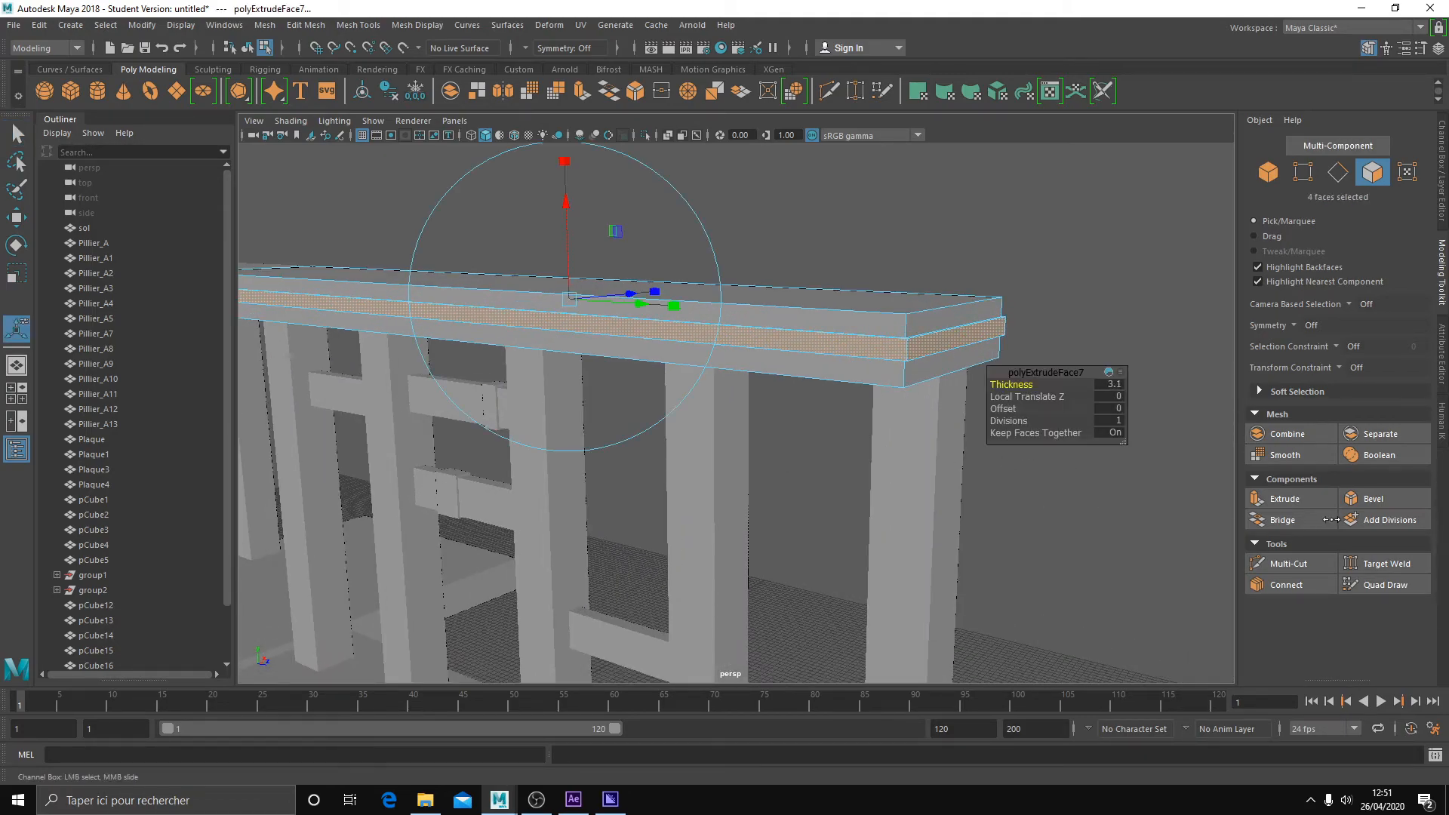
key(q)
right_drag(921, 334, 989, 300)
Select the lower slab Plaque4 on the opposite side and add two lengthwise edge loops around its sides with Quad Draw.
scroll(1028, 398, down, 4)
click(1031, 401)
key(w)
alt+drag(954, 501, 604, 519)
click(646, 521)
click(611, 417)
alt+middle_drag(632, 424, 713, 354)
alt+right_drag(760, 378, 1374, 590)
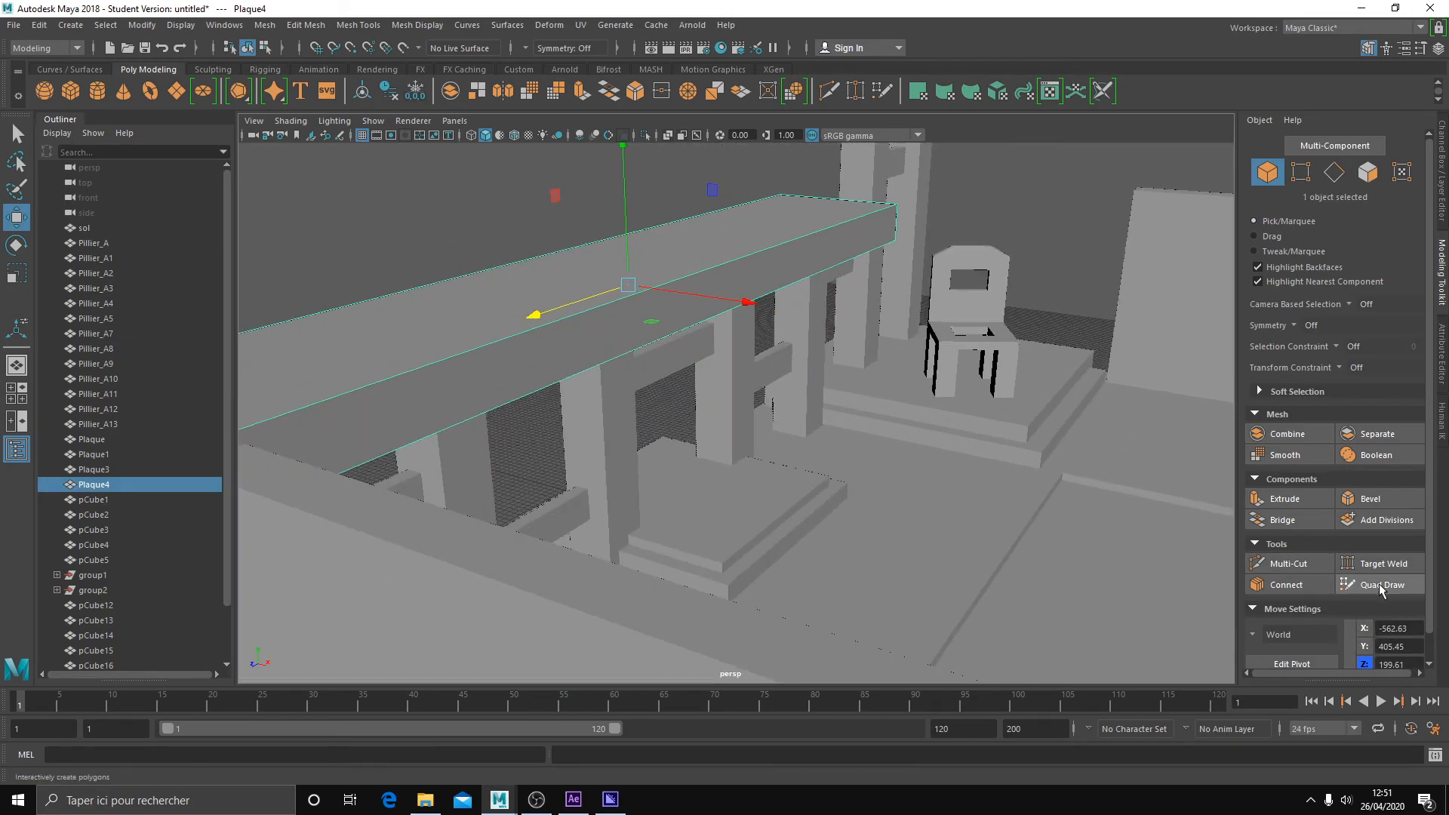
click(1374, 590)
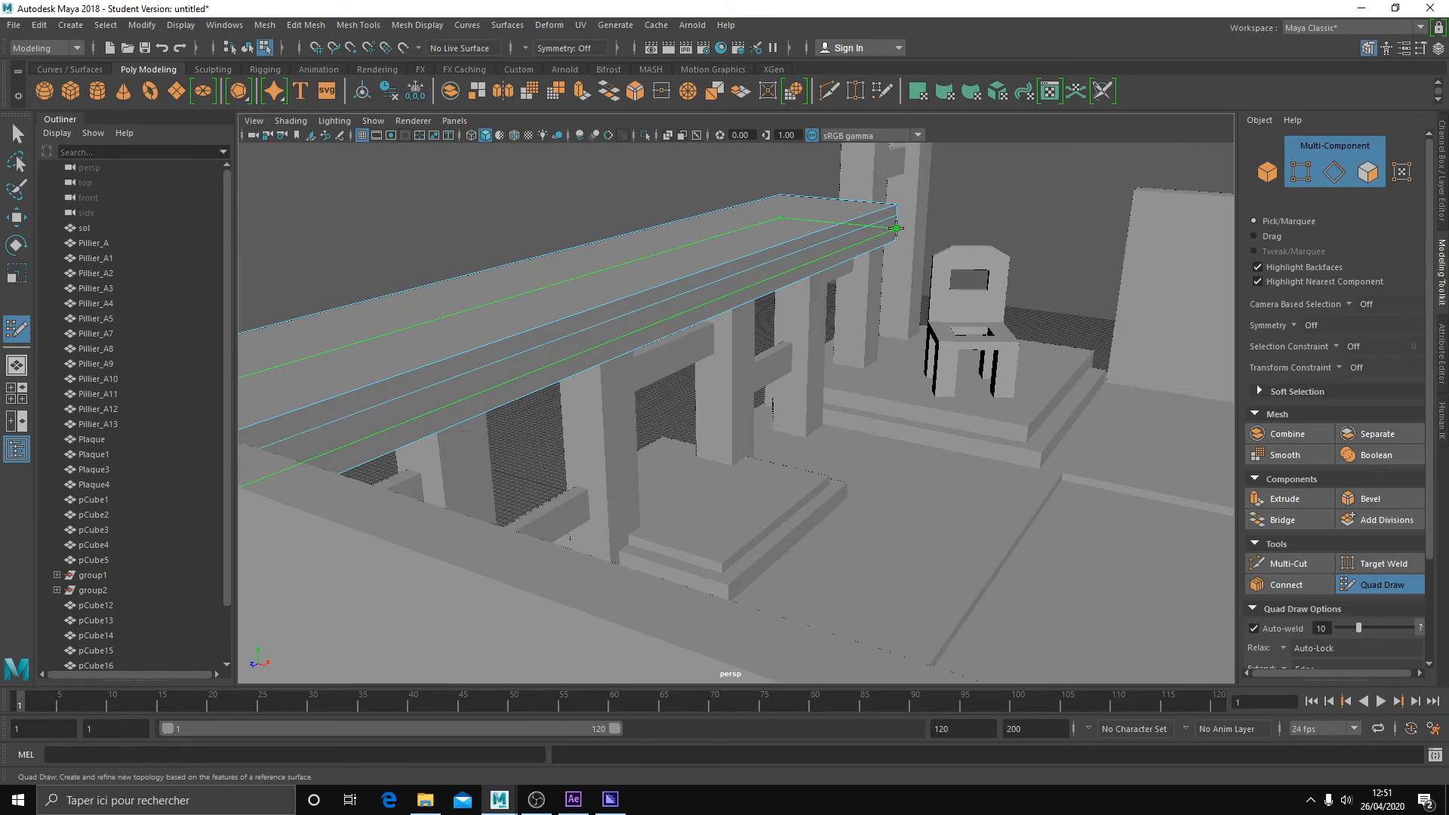
ctrl+click(896, 228)
key(q)
Select the four side faces between the edge loops of Plaque4, extrude them outward into a raised band and return to object mode.
right_drag(848, 241, 848, 283)
alt+drag(847, 287, 1004, 355)
alt+drag(710, 424, 689, 388)
double_click(702, 383)
double_click(679, 375)
key(ctrl+e)
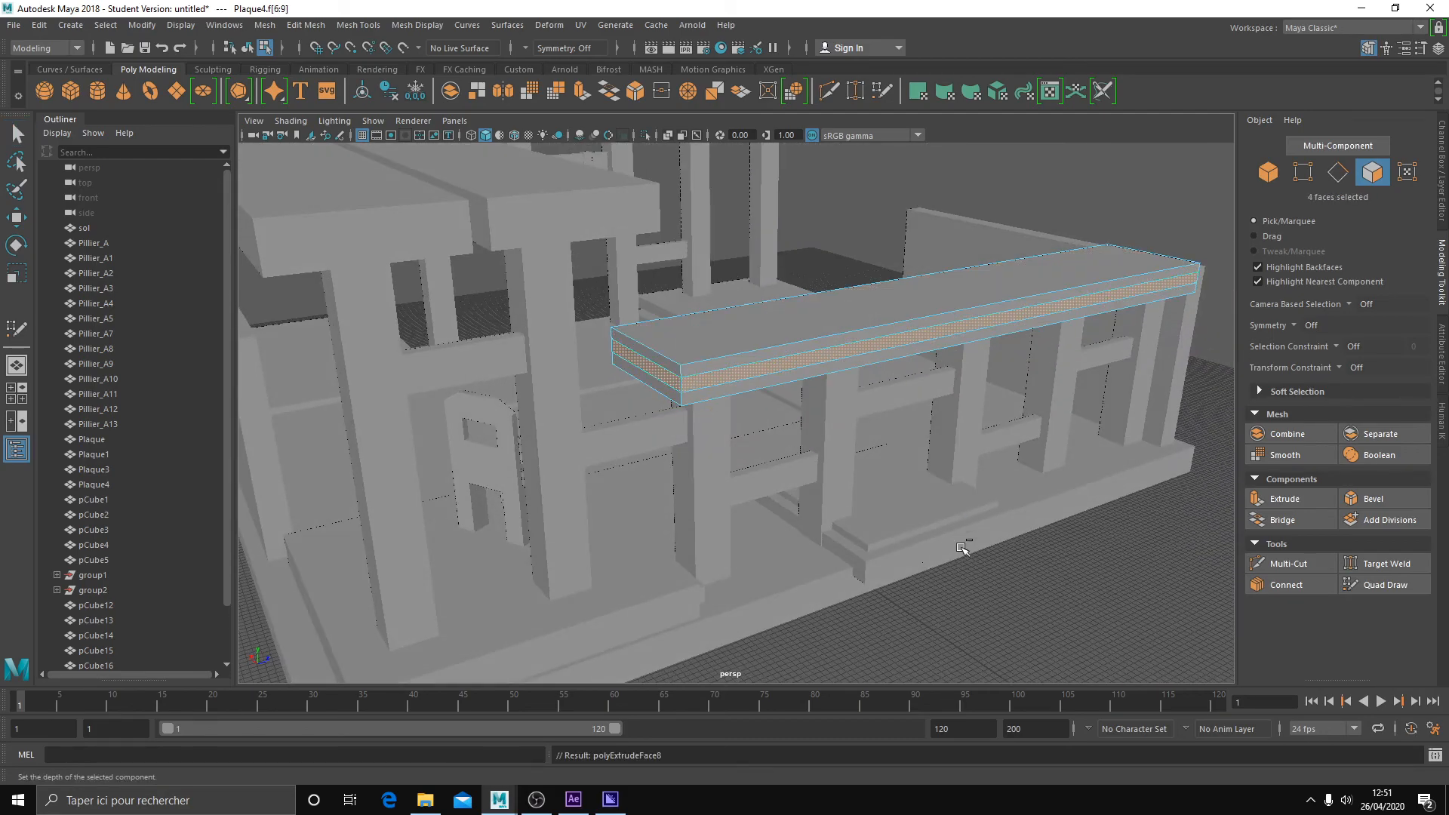
key(q)
right_drag(717, 325, 792, 287)
alt+drag(792, 287, 632, 469)
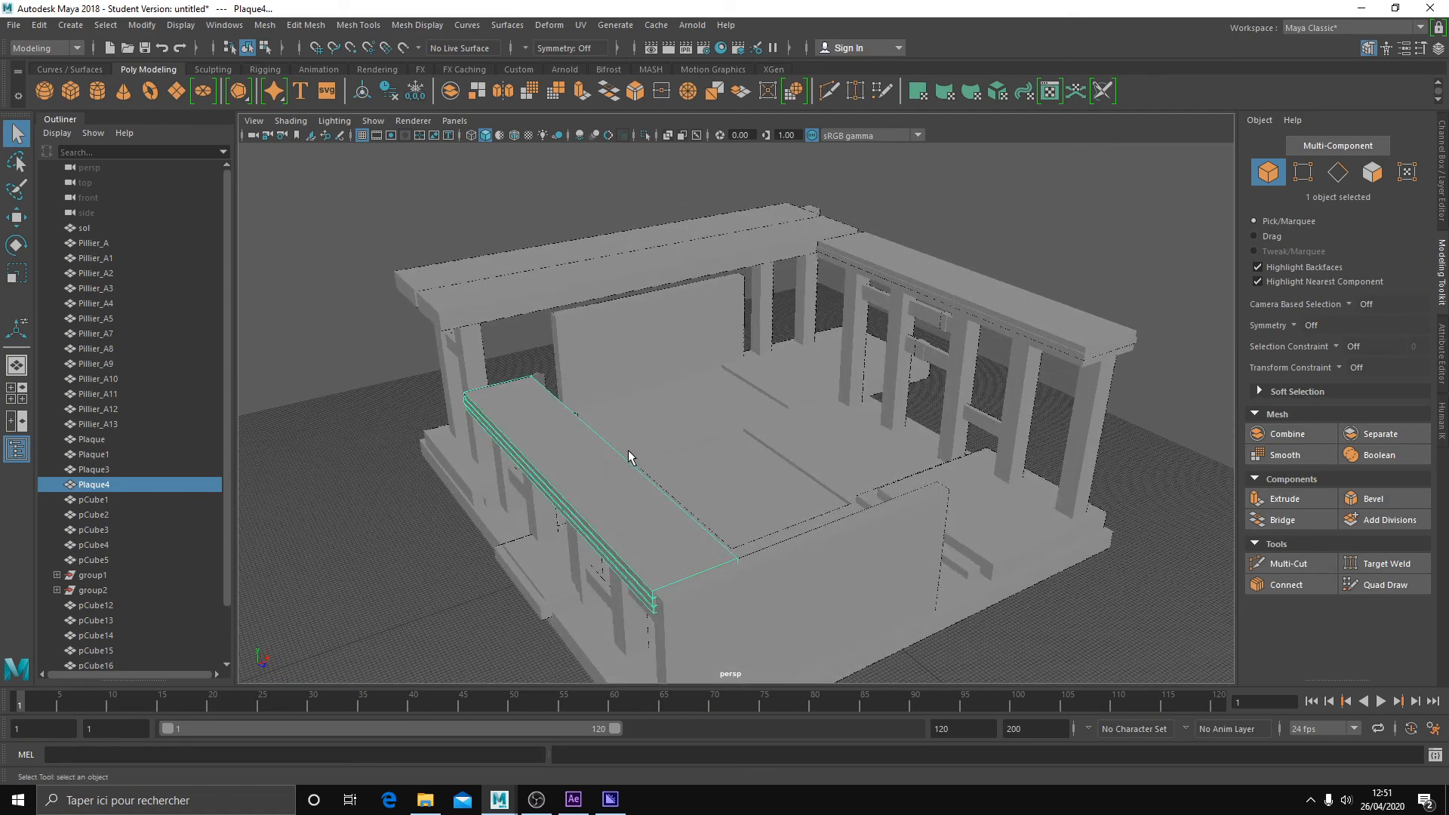